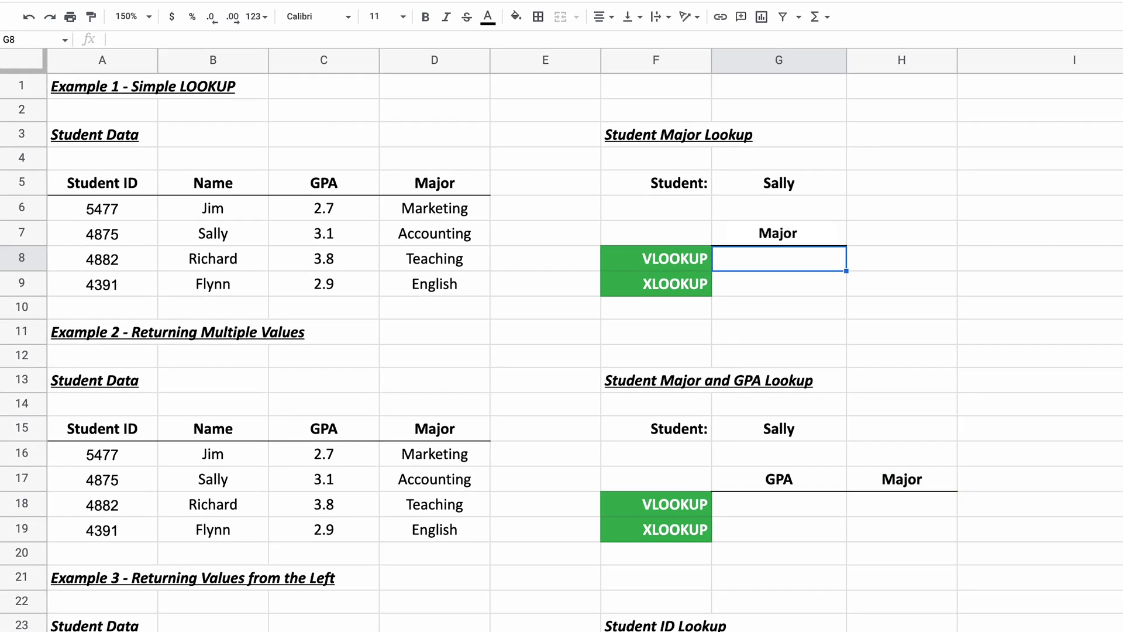
- Enter =VLOOKUP(G5,B6:D9,3,FALSE) in G8 so it returns Sally's major, Accounting
{"action": "type", "text": "=VL"}
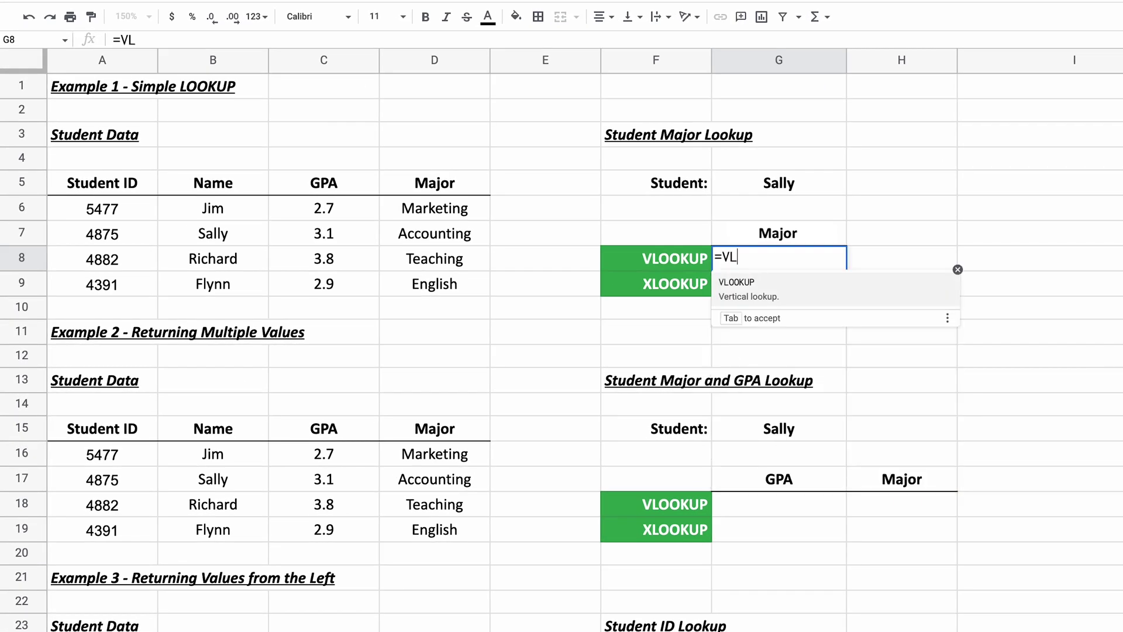
{"action": "type", "text": "OOKUP("}
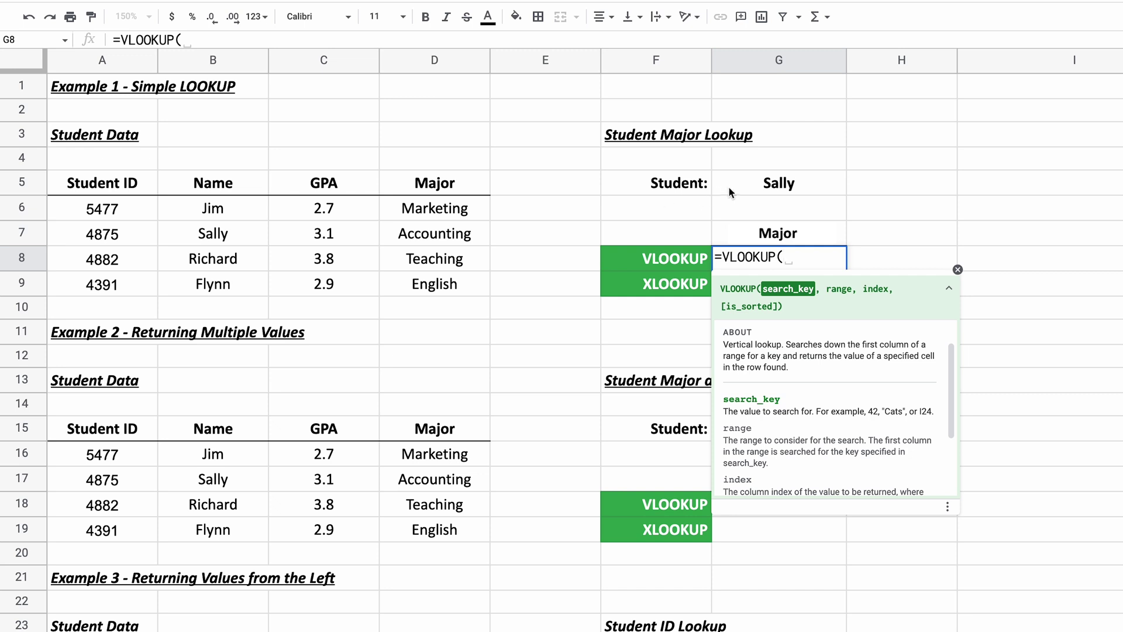
{"action": "left_click", "coordinate": [768, 185]}
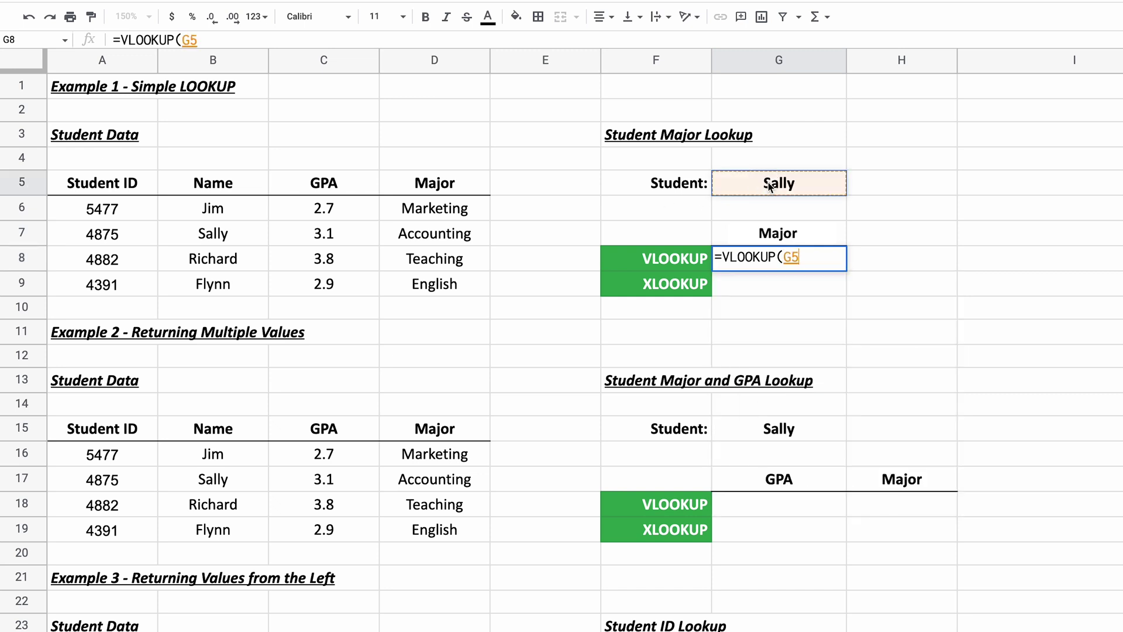
{"action": "type", "text": ","}
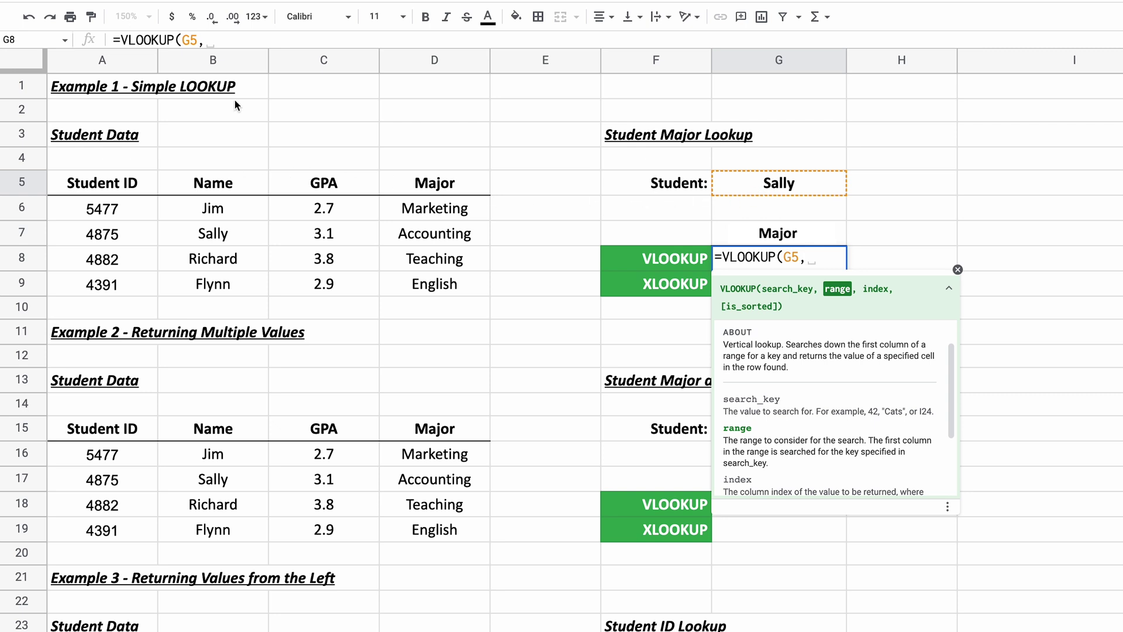
{"action": "left_click", "coordinate": [219, 212]}
{"action": "left_click_drag", "start_coordinate": [218, 212], "coordinate": [399, 285]}
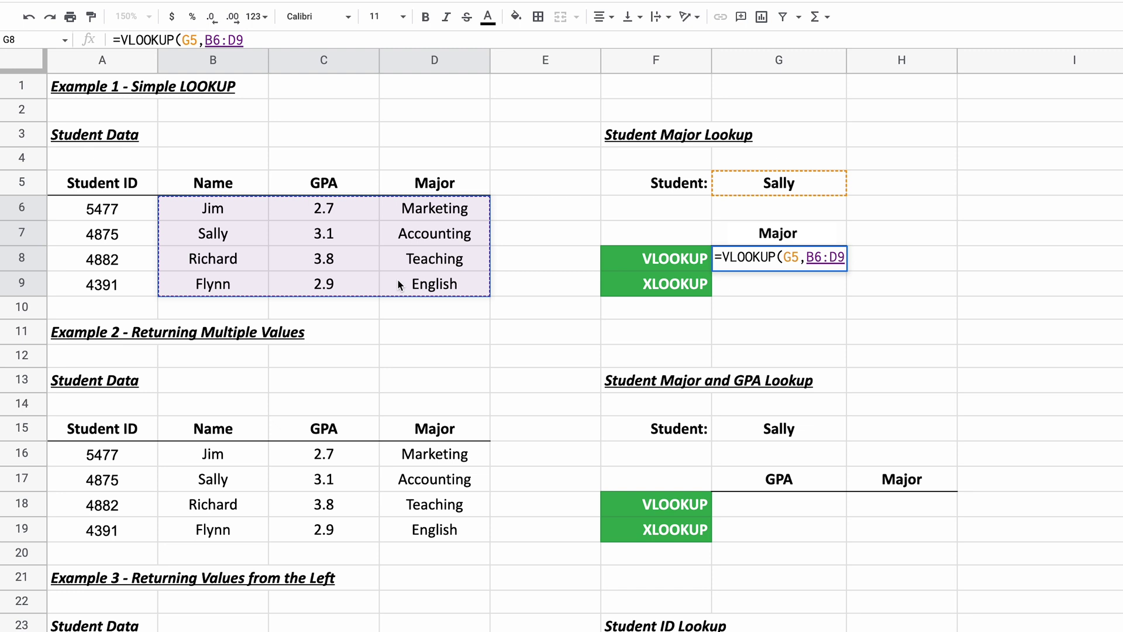
{"action": "left_click_drag", "start_coordinate": [399, 281], "coordinate": [399, 281]}
{"action": "type", "text": ","}
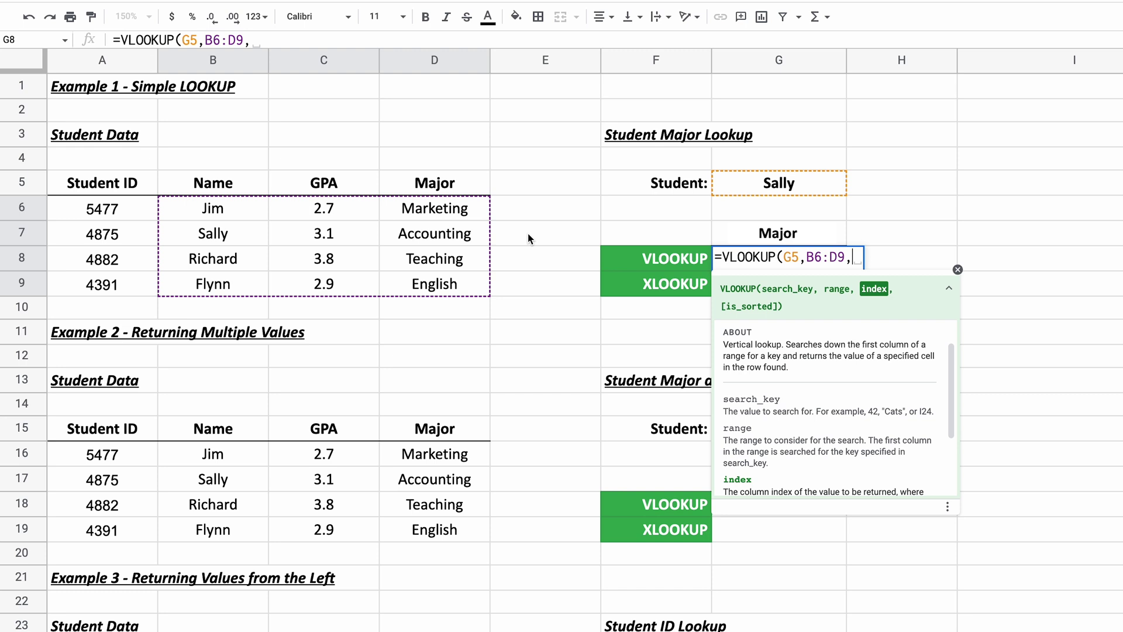
{"action": "type", "text": "3"}
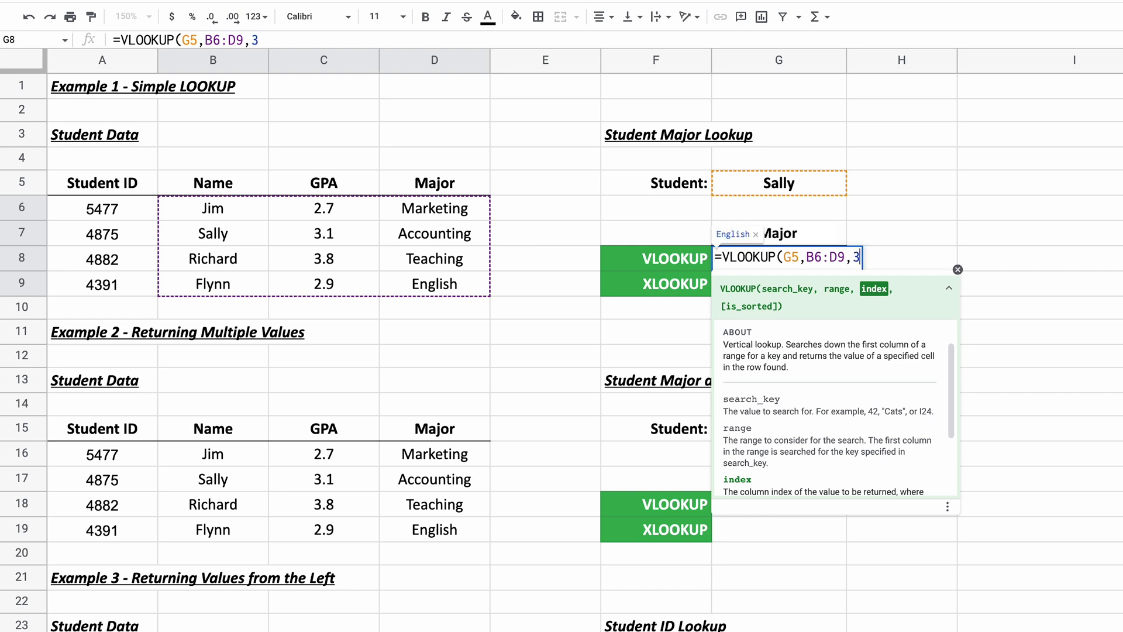
{"action": "type", "text": ","}
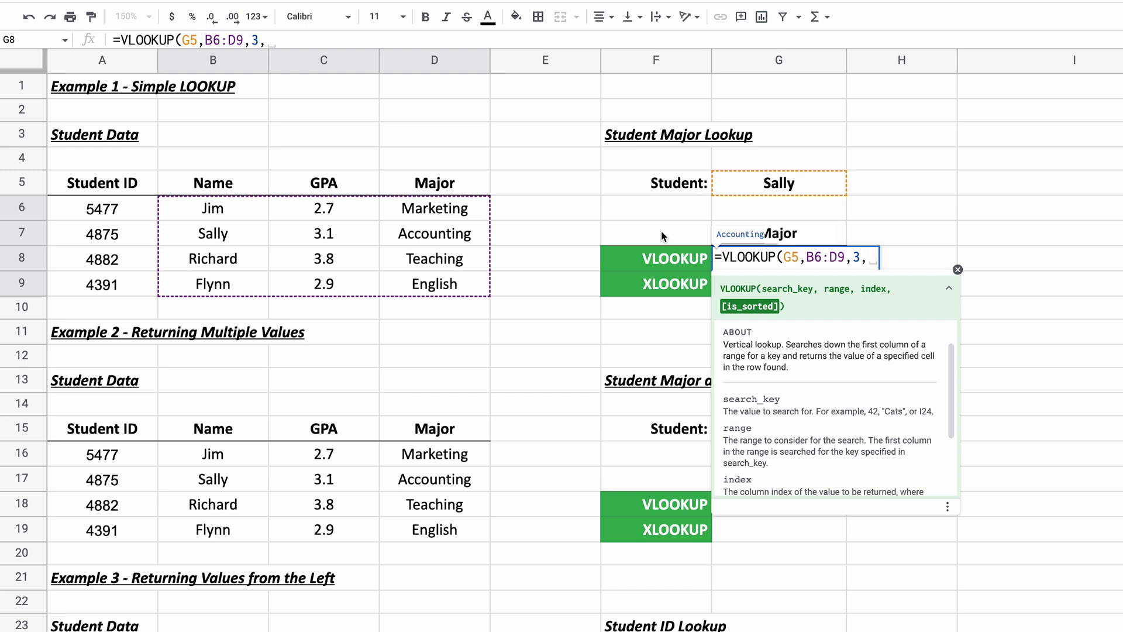
{"action": "type", "text": "FAL"}
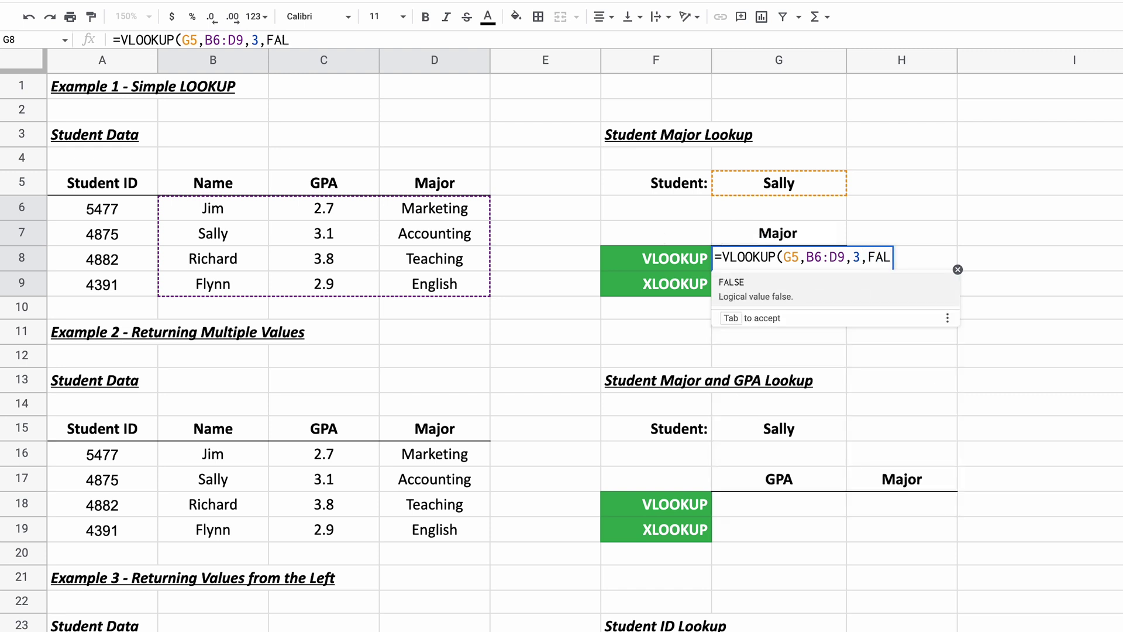
{"action": "type", "text": "SE"}
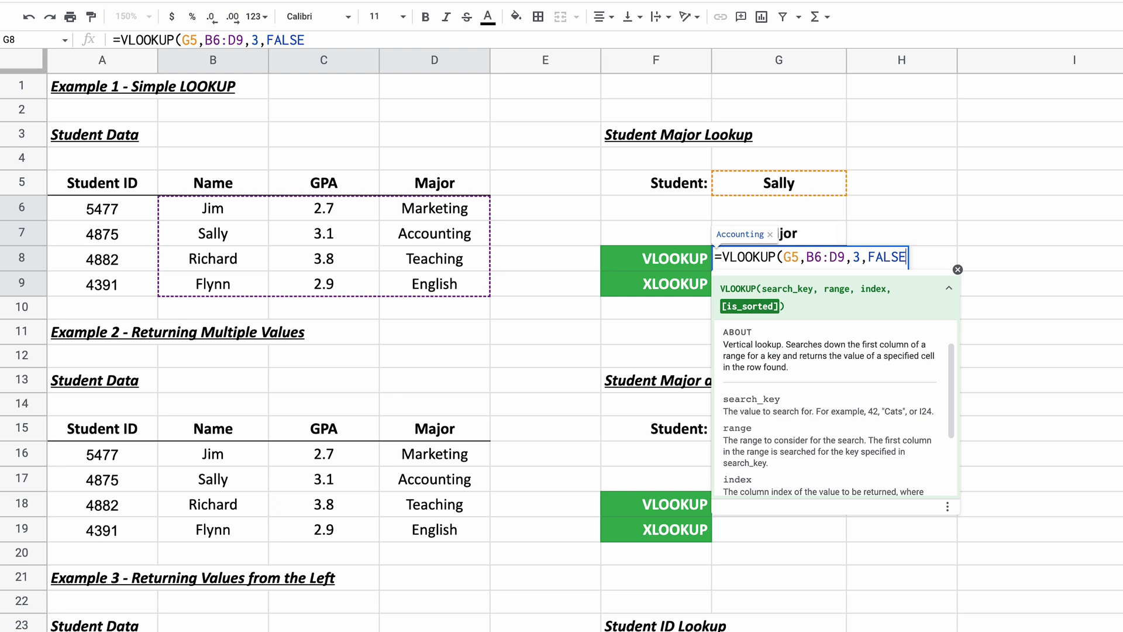
{"action": "type", "text": ")"}
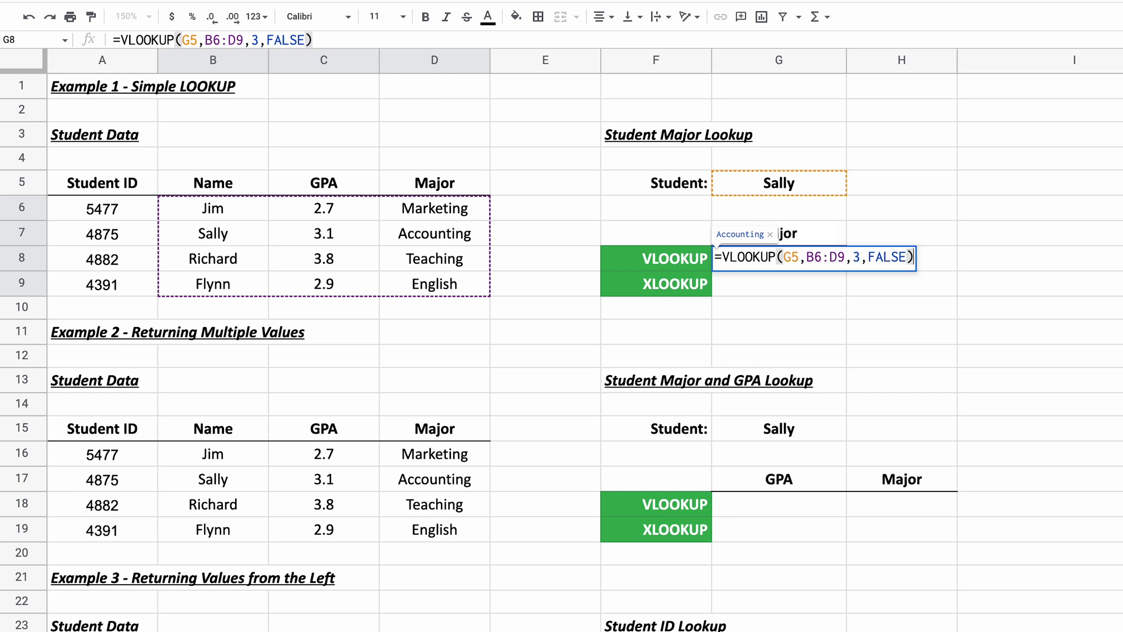
{"action": "key", "text": "Return"}
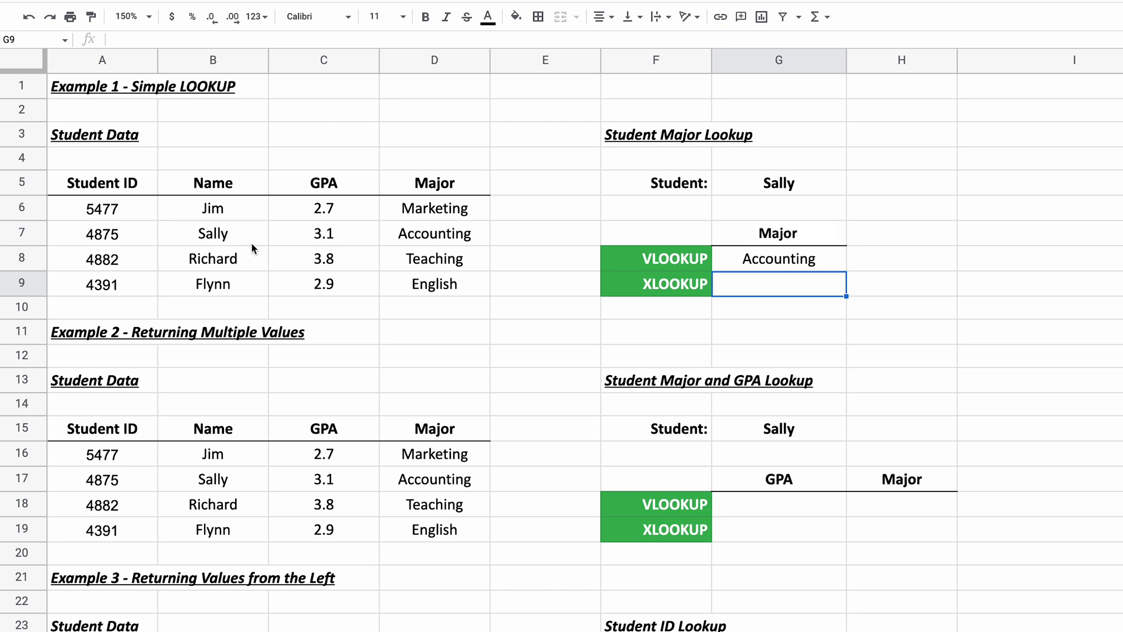
- Enter =XLOOKUP(G5,B6:B9,D6:D9) in G9 so it also returns Accounting
{"action": "type", "text": "="}
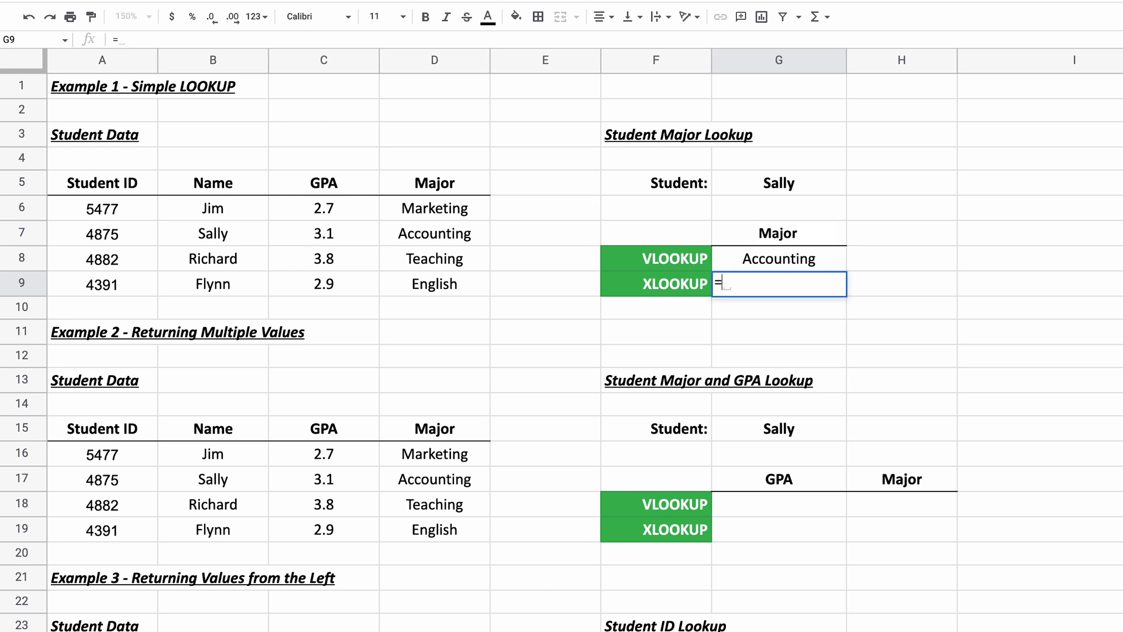
{"action": "type", "text": "XLOOK"}
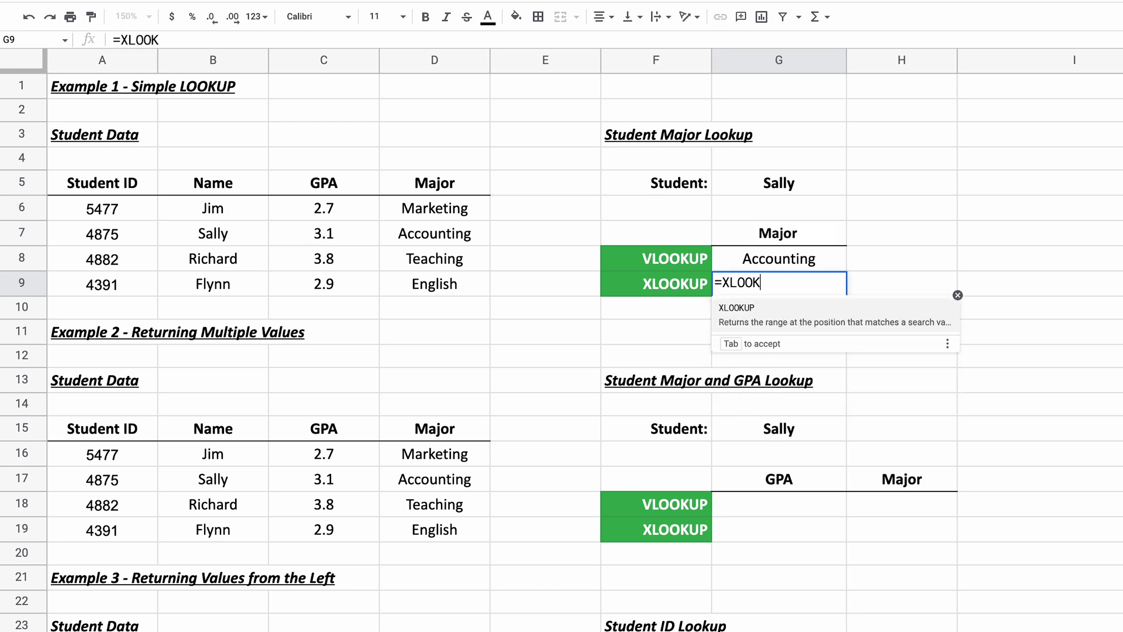
{"action": "type", "text": "UP("}
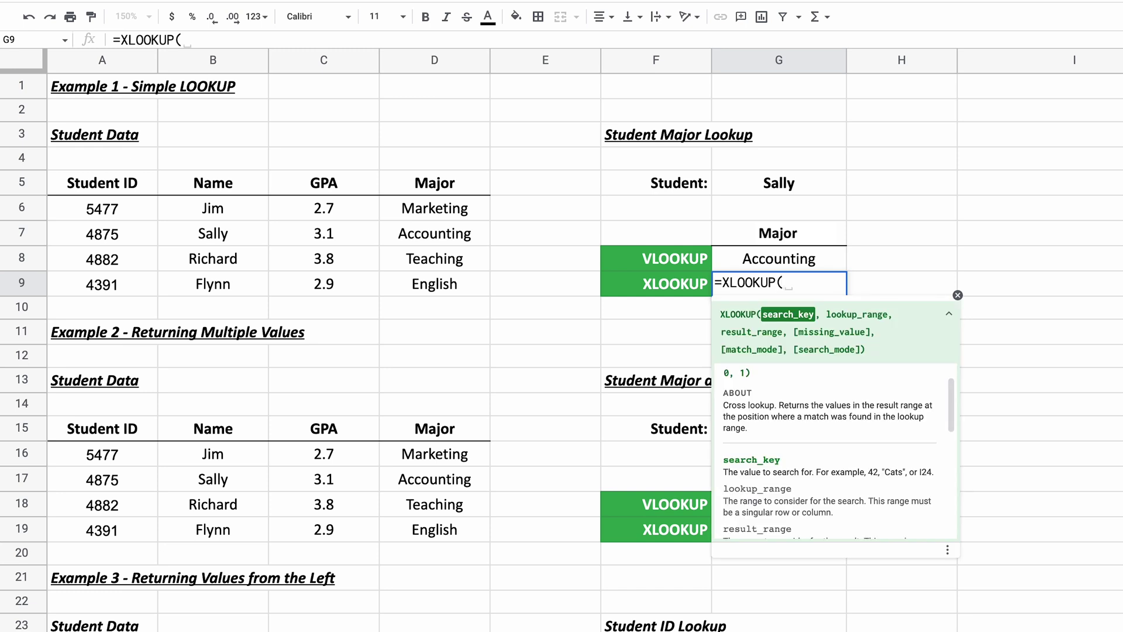
{"action": "left_click", "coordinate": [761, 190]}
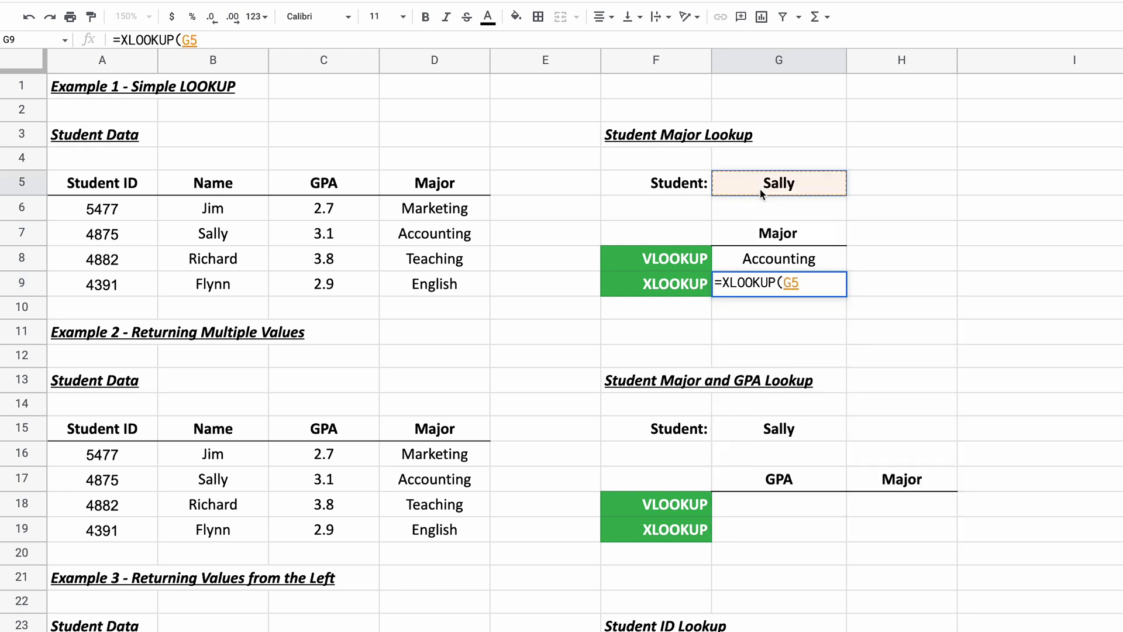
{"action": "type", "text": ","}
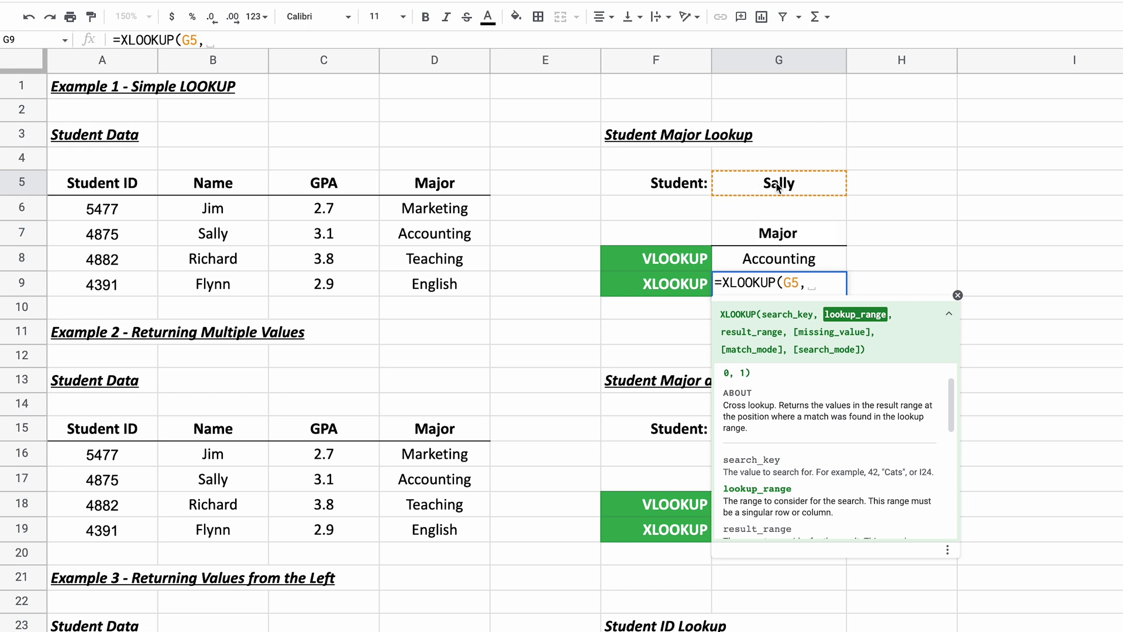
{"action": "left_click", "coordinate": [242, 215]}
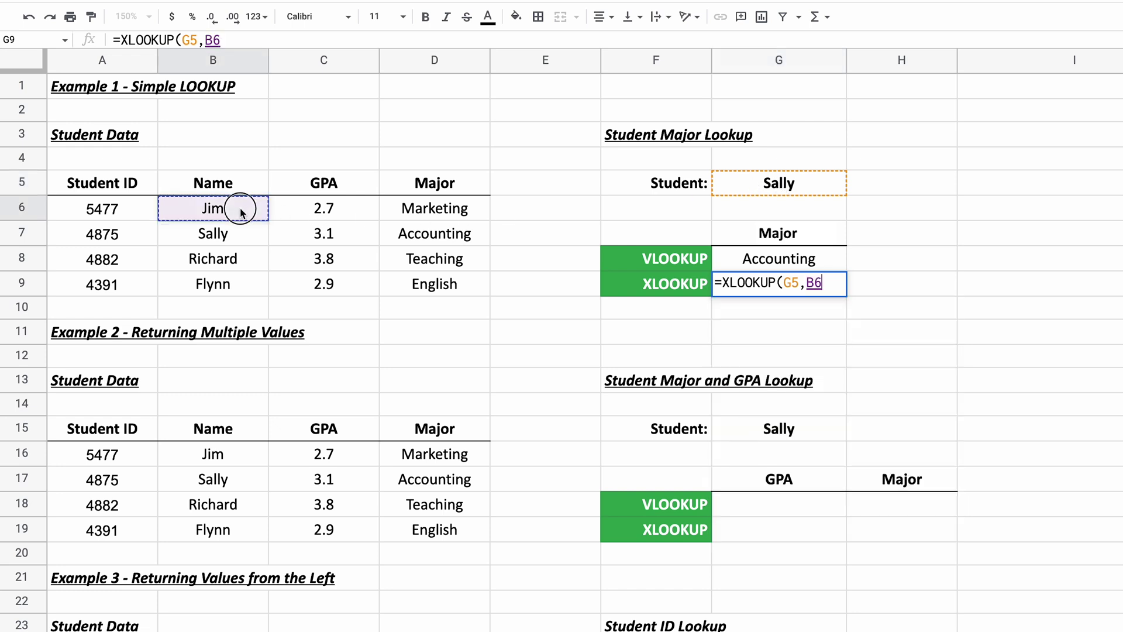
{"action": "left_click_drag", "start_coordinate": [244, 226], "coordinate": [247, 286]}
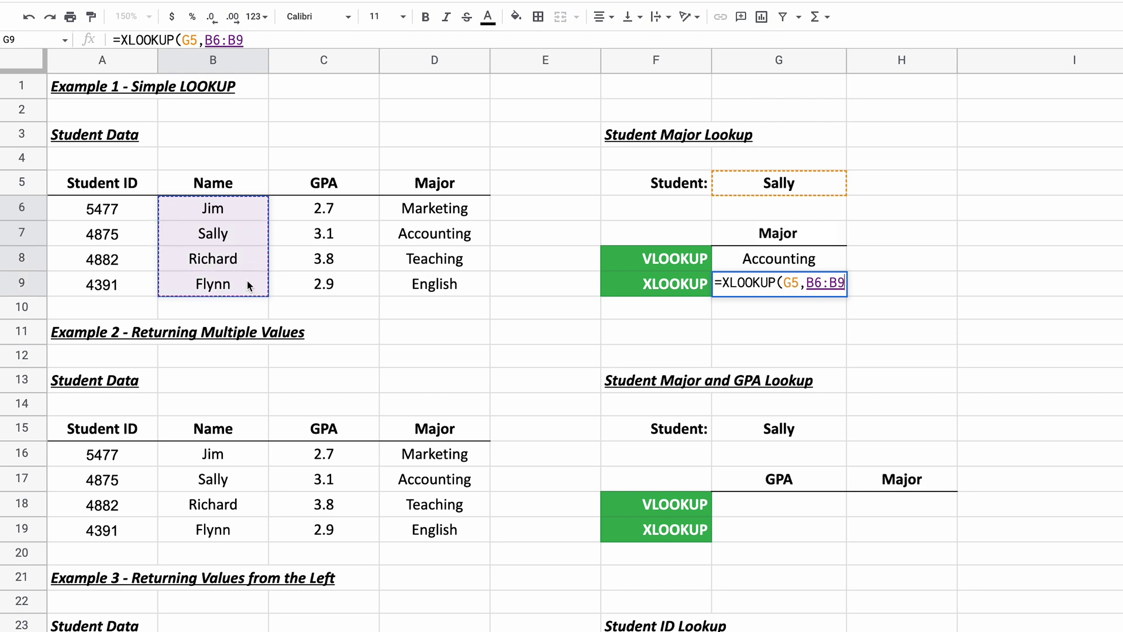
{"action": "type", "text": ","}
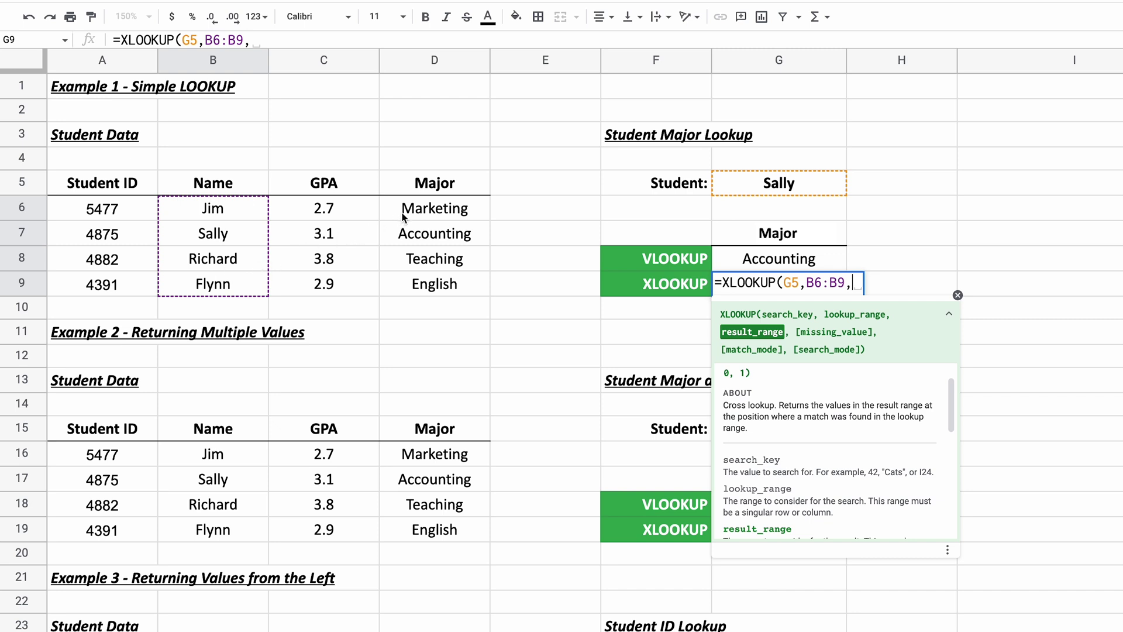
{"action": "left_click_drag", "start_coordinate": [403, 218], "coordinate": [407, 281]}
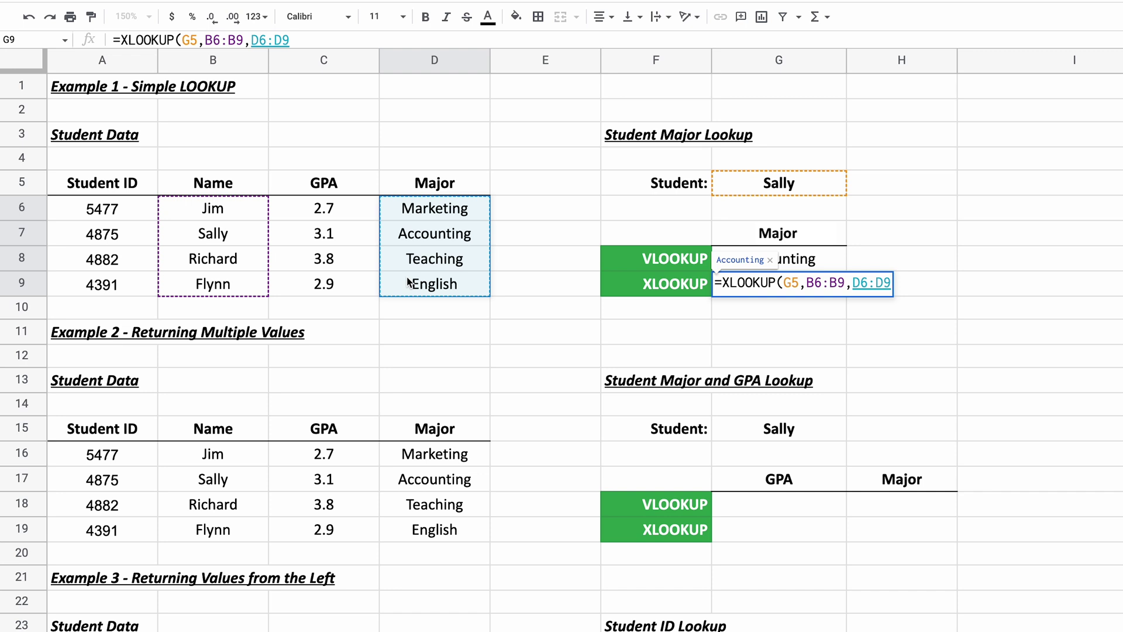
{"action": "type", "text": ","}
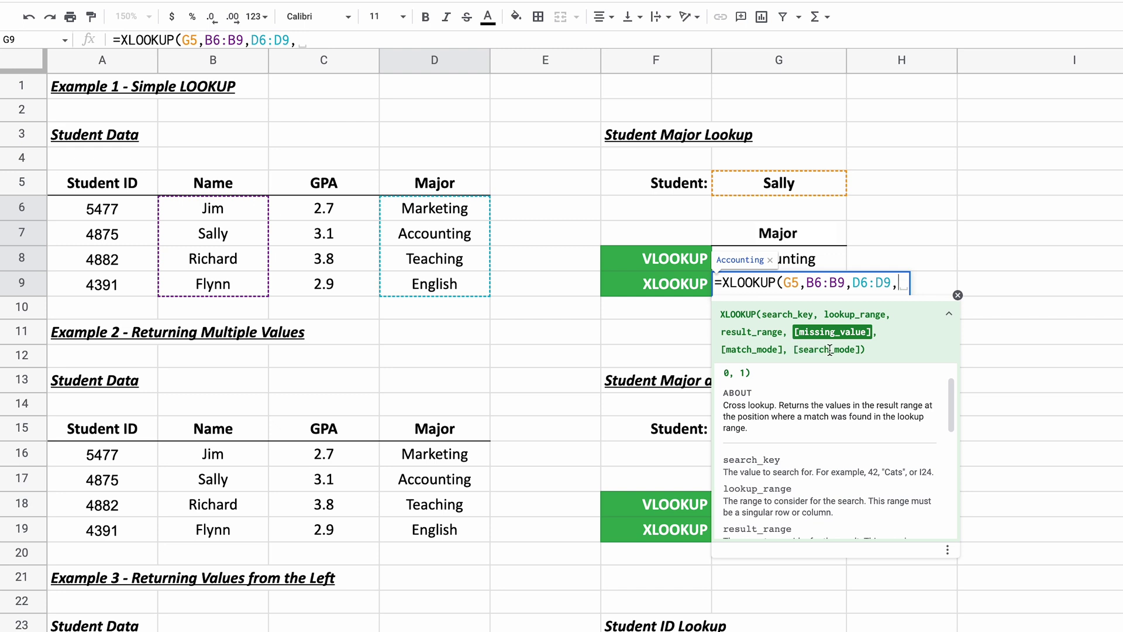
{"action": "key", "text": "BackSpace"}
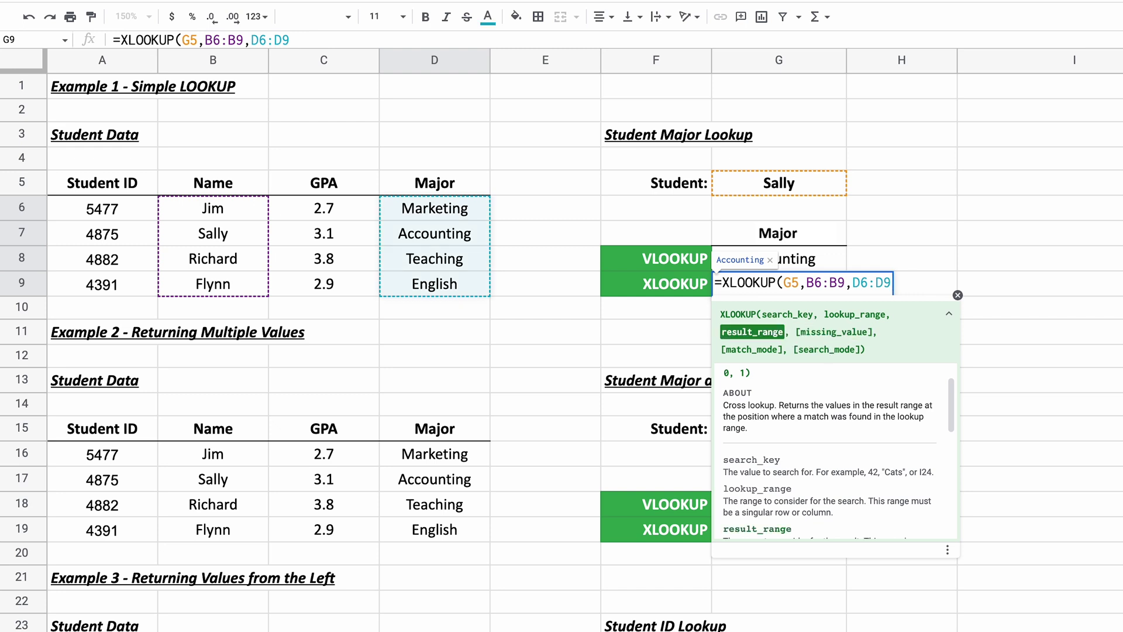
{"action": "key", "text": "Return"}
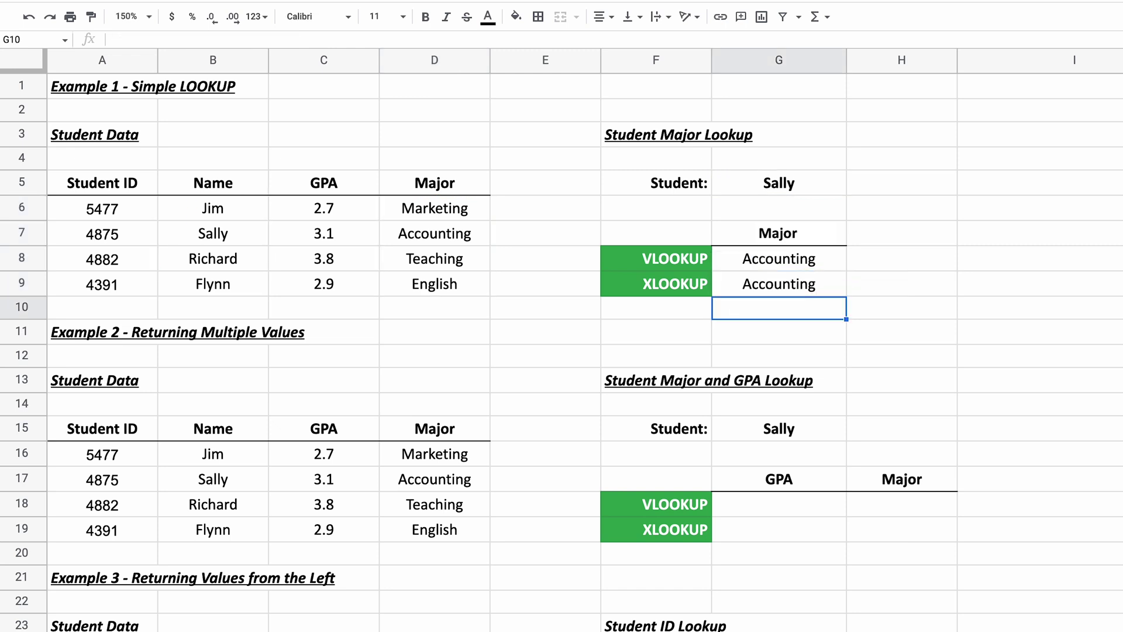
{"action": "left_click", "coordinate": [882, 268]}
- Enter =FORMULATEXT(G8) in H8 and fill it down to H9
{"action": "type", "text": "=FORMUL"}
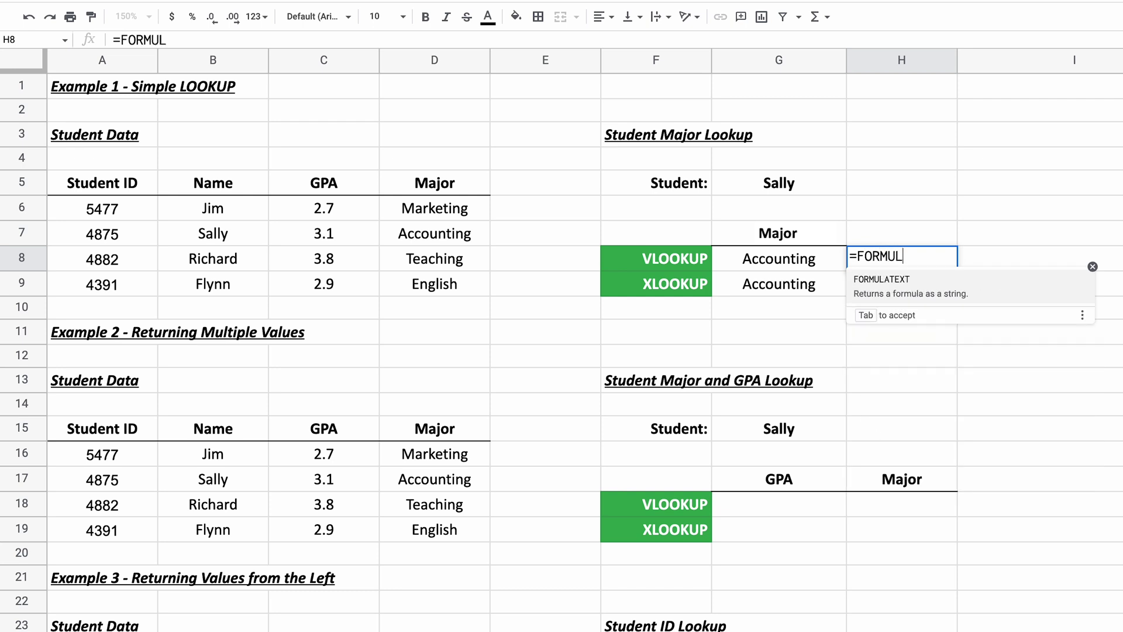
{"action": "type", "text": "ATEXT("}
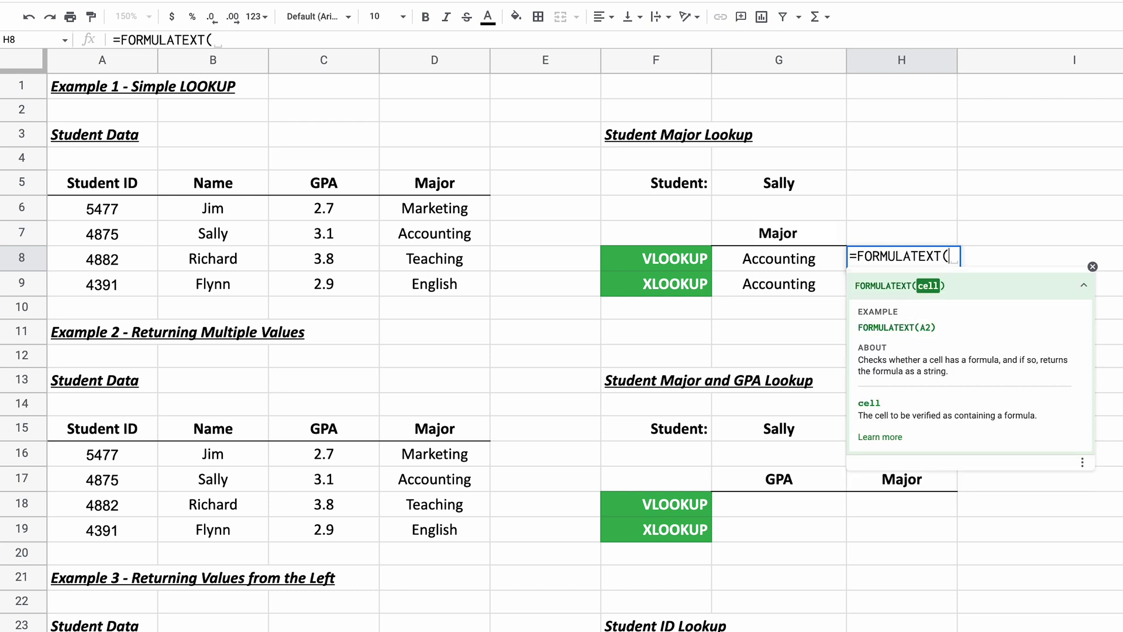
{"action": "left_click", "coordinate": [785, 261]}
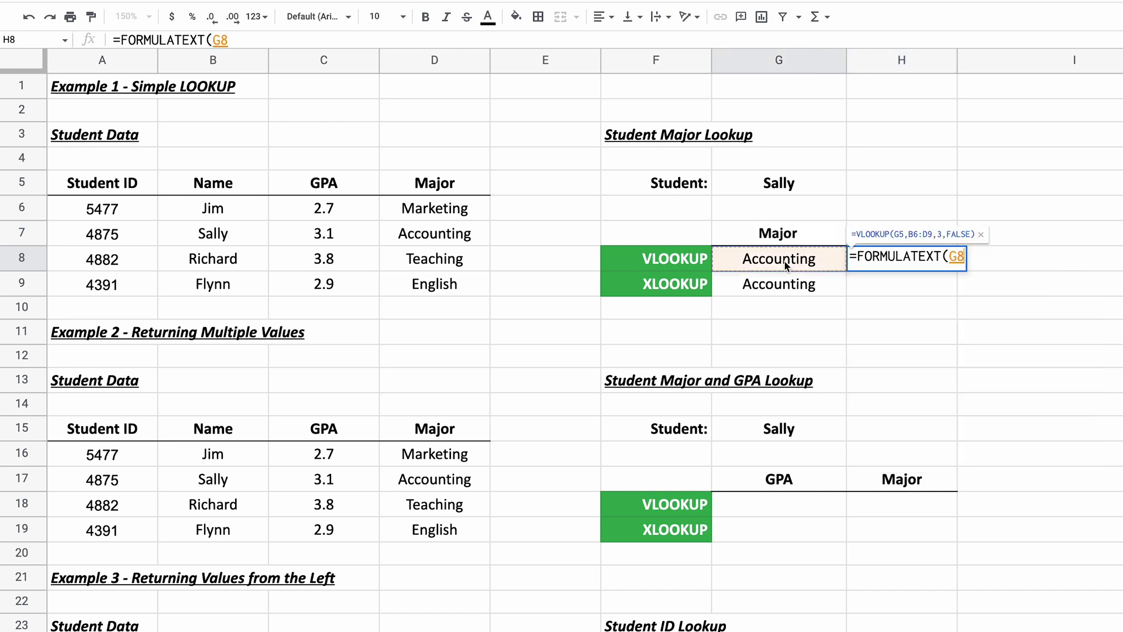
{"action": "type", "text": ")"}
{"action": "key", "text": "Return"}
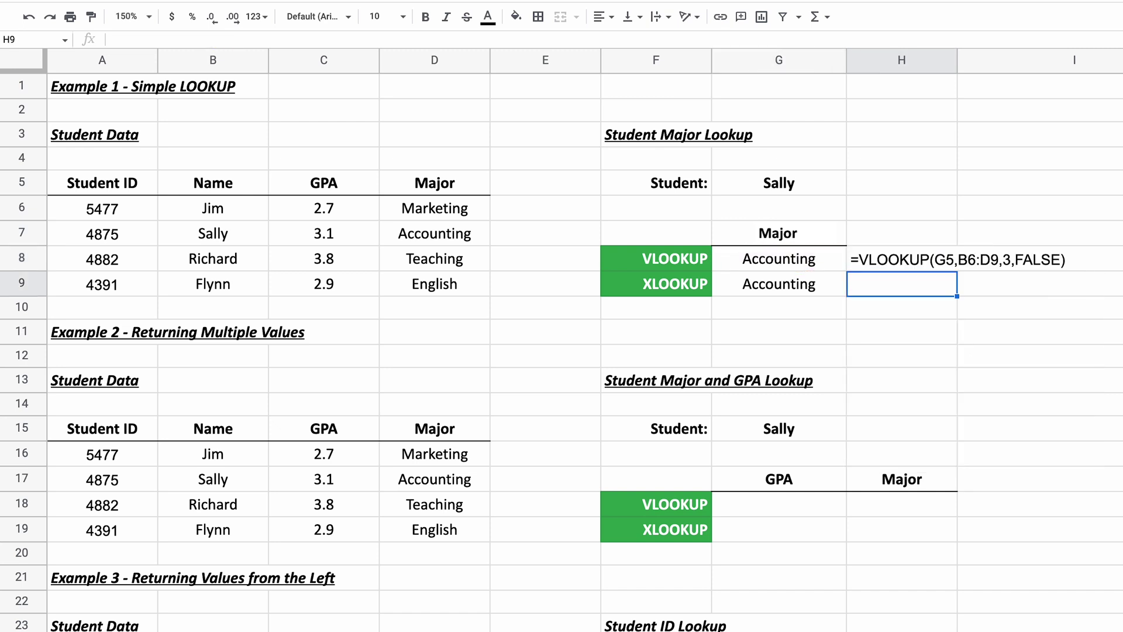
{"action": "left_click", "coordinate": [938, 264]}
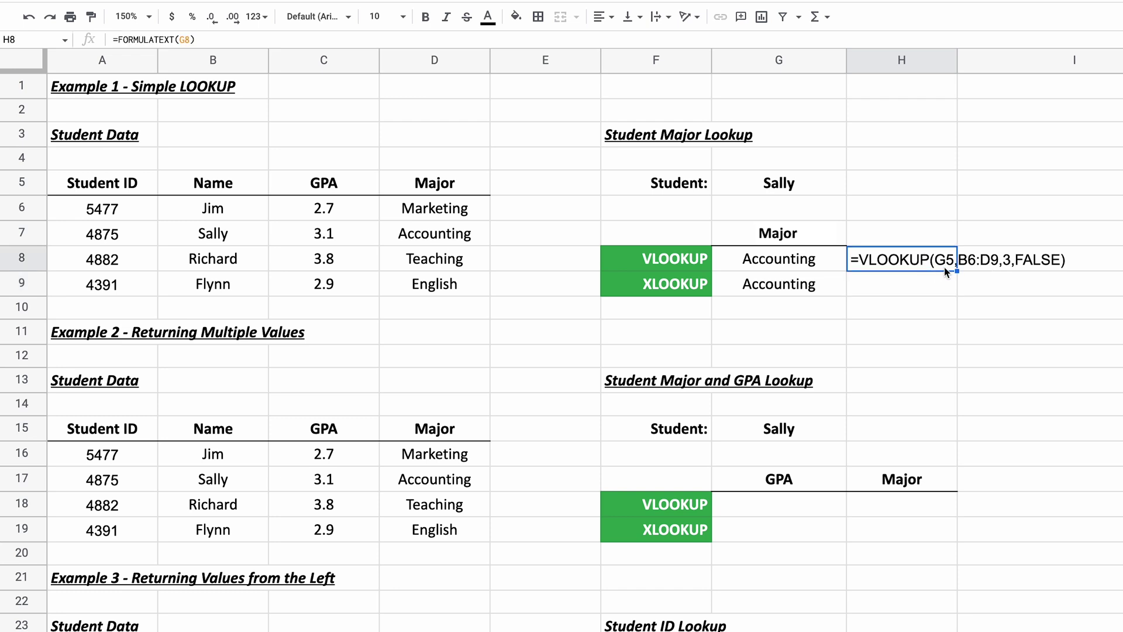
{"action": "left_click_drag", "start_coordinate": [957, 271], "coordinate": [957, 279]}
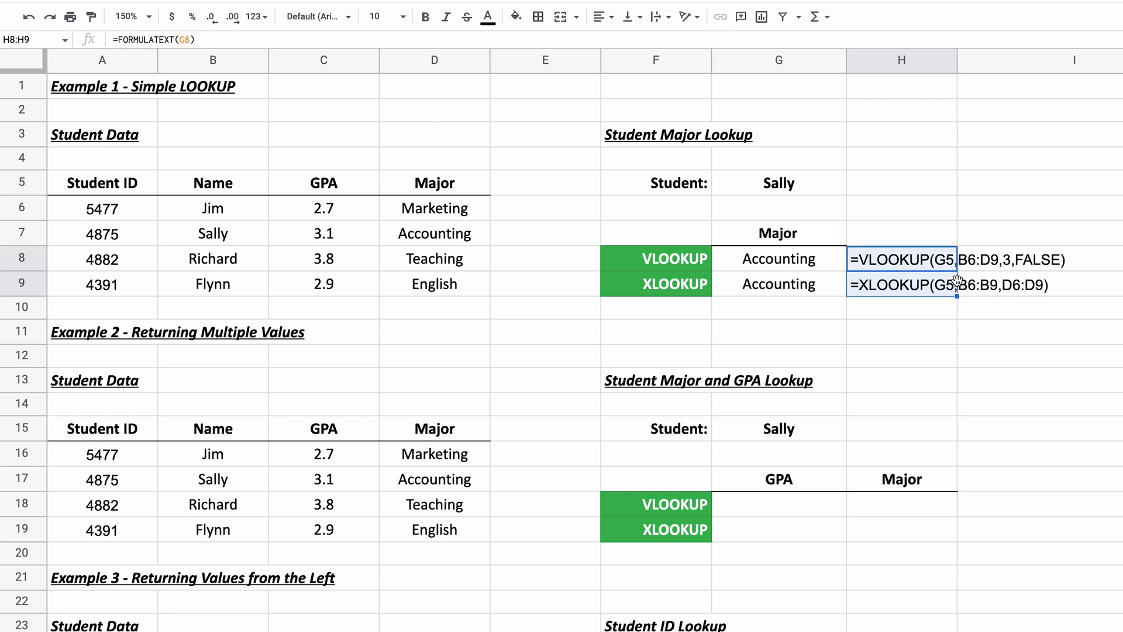
- Check the formula text shown in H8 and H9 against the lookups
{"action": "left_click", "coordinate": [932, 235]}
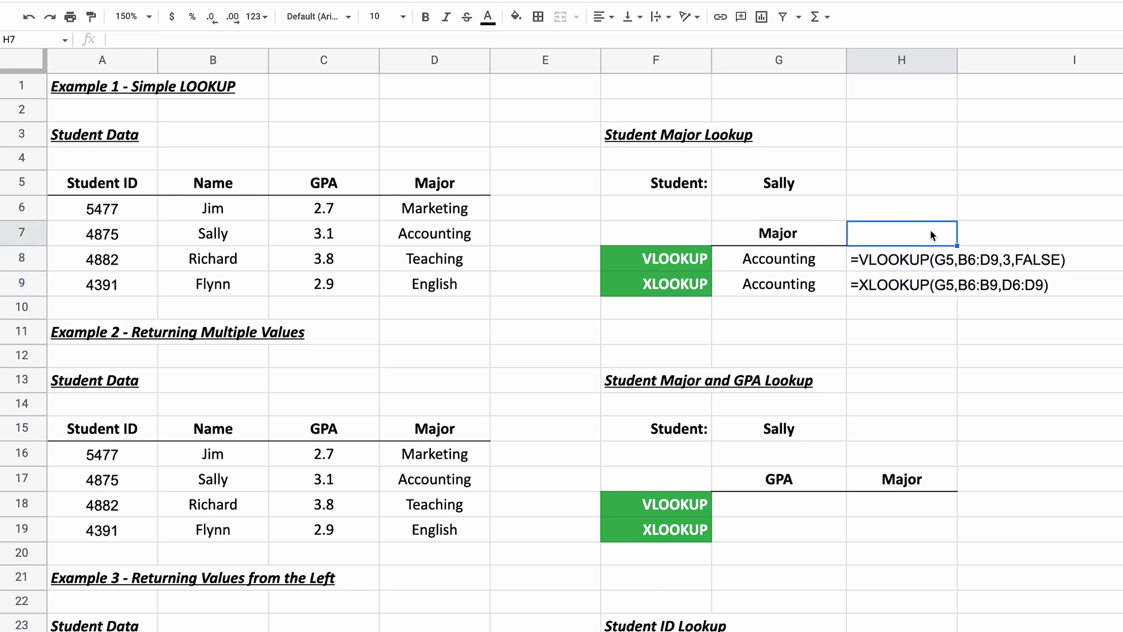
{"action": "key", "text": "Down"}
{"action": "key", "text": "Up"}
{"action": "key", "text": "Down"}
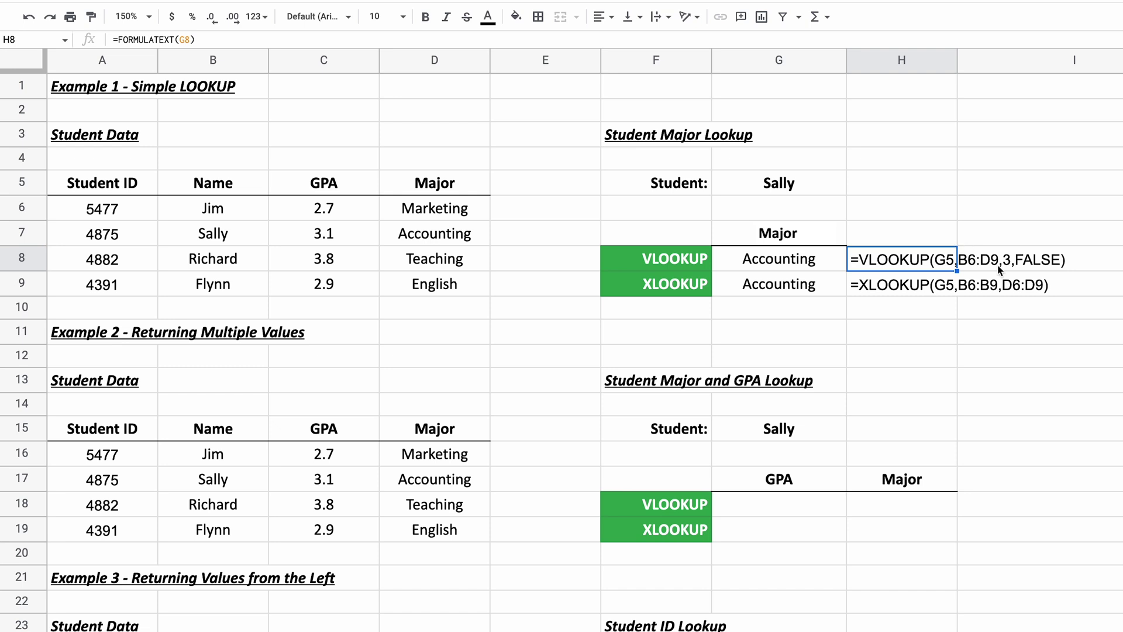
{"action": "left_click", "coordinate": [896, 288]}
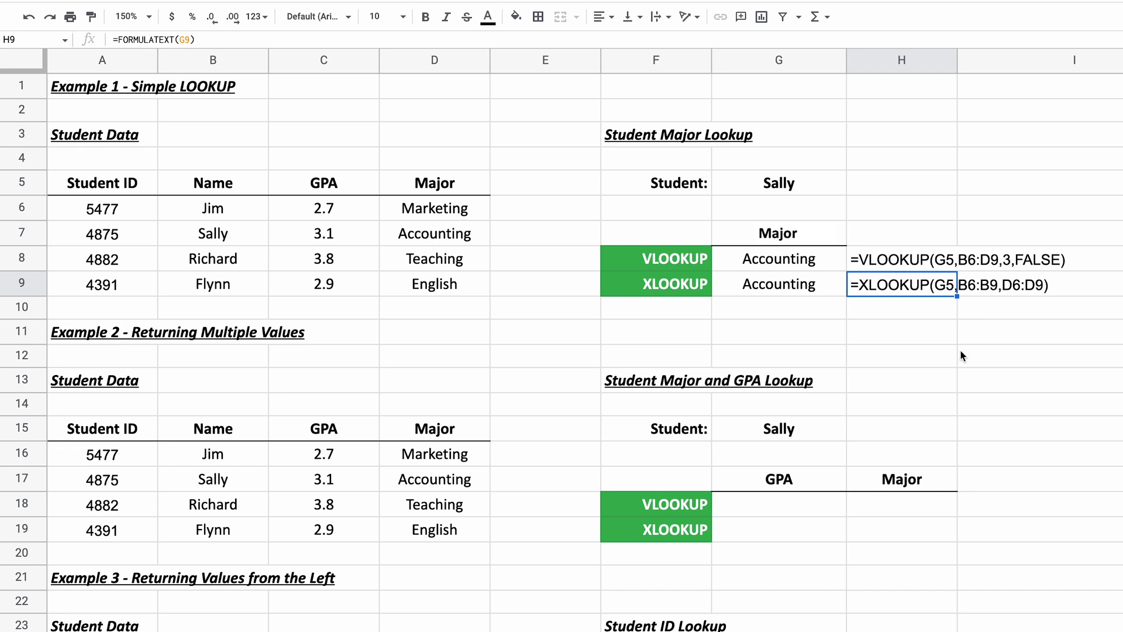
- Enter =VLOOKUP(G15,B16:D19,2,FALSE) in G18 to return Sally's GPA, 3.1
{"action": "scroll", "coordinate": [961, 353], "scroll_direction": "down", "scroll_amount": 3}
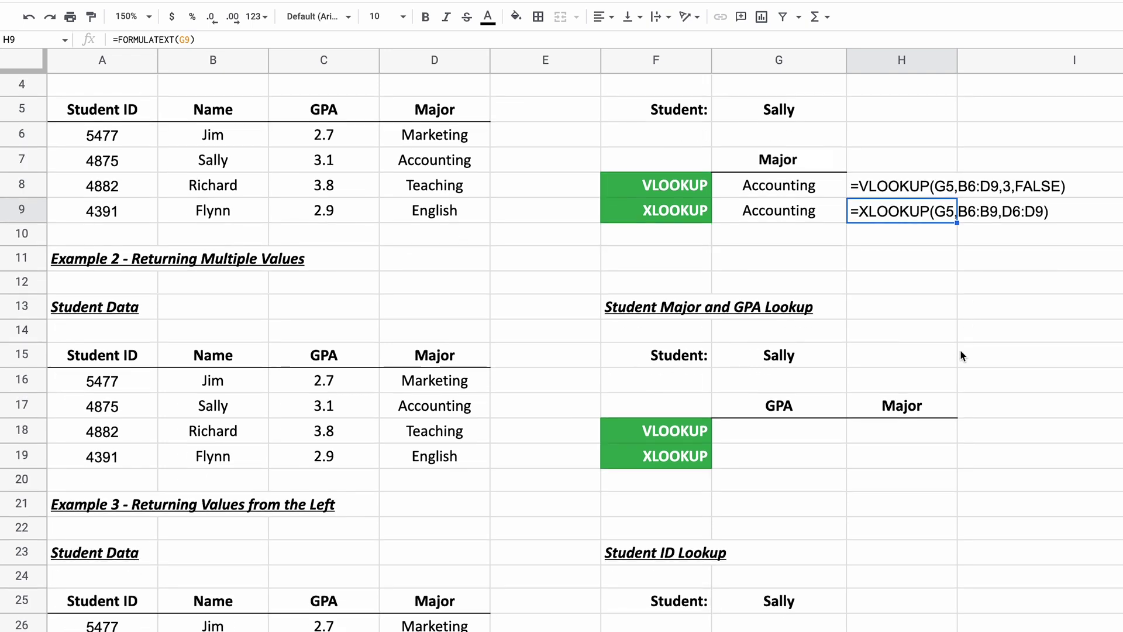
{"action": "left_click", "coordinate": [803, 438]}
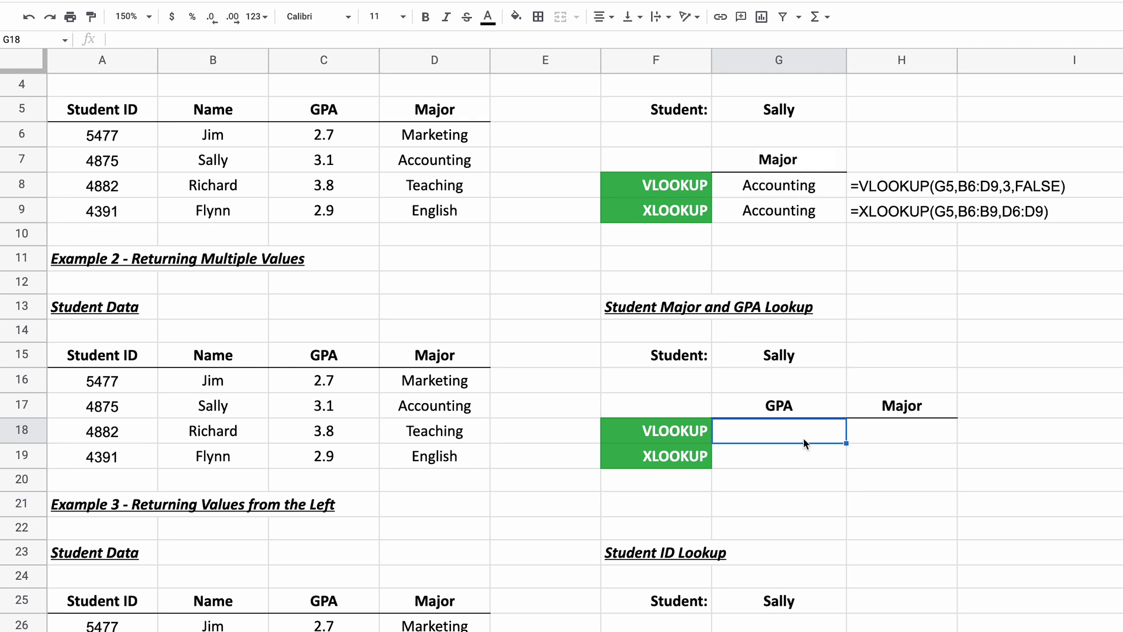
{"action": "type", "text": "=V"}
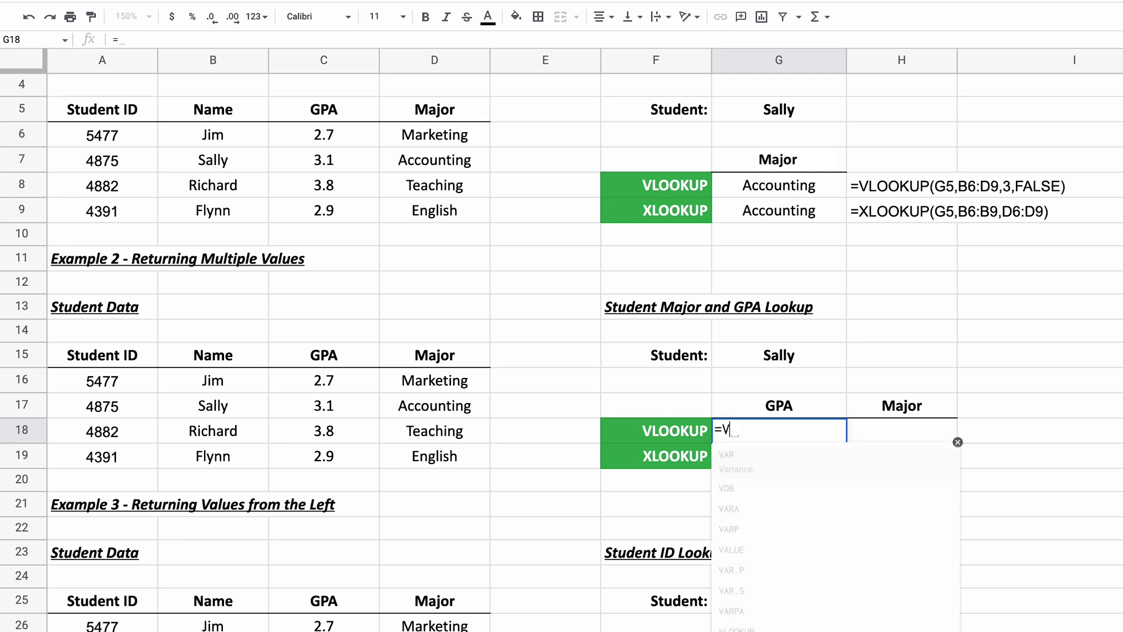
{"action": "type", "text": "LOOKUP("}
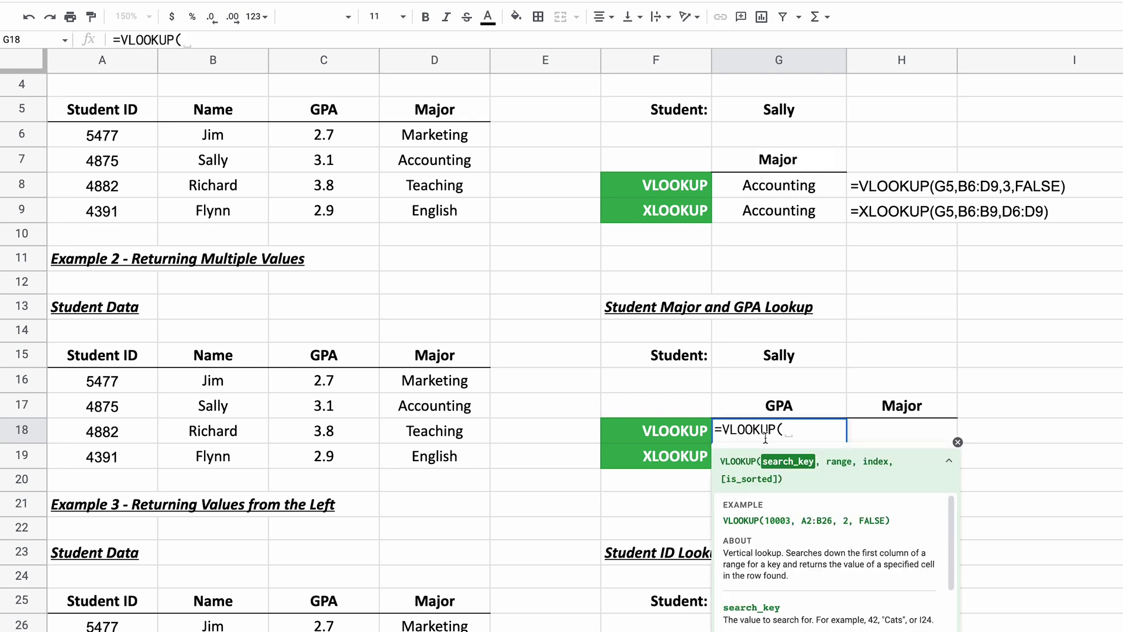
{"action": "left_click", "coordinate": [750, 359]}
{"action": "type", "text": ","}
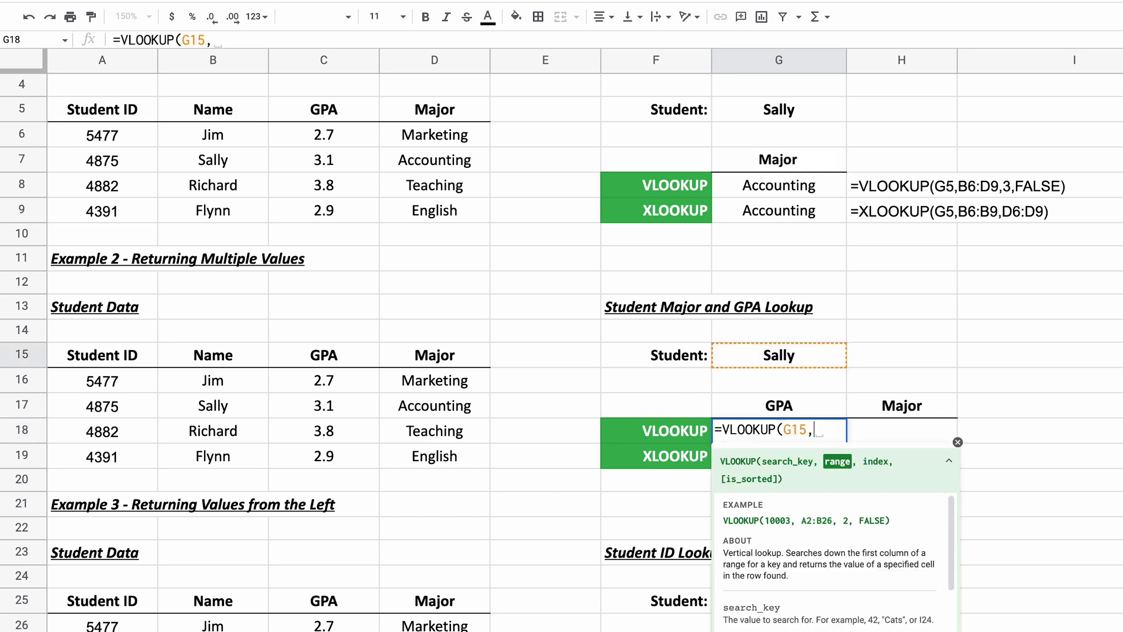
{"action": "left_click_drag", "start_coordinate": [186, 379], "coordinate": [415, 457]}
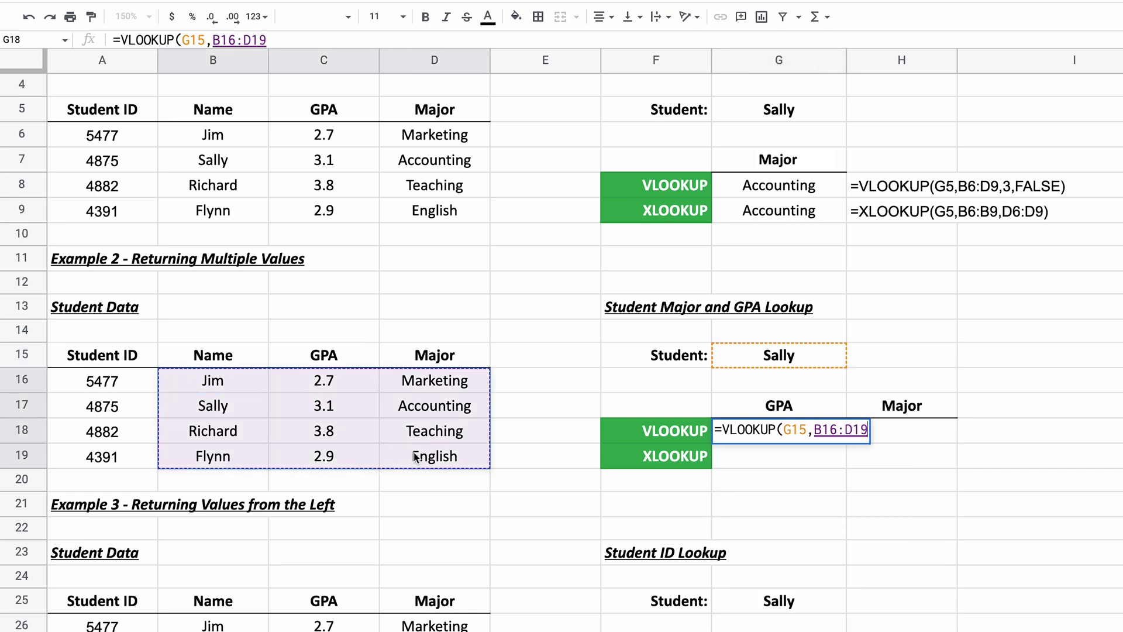
{"action": "type", "text": ","}
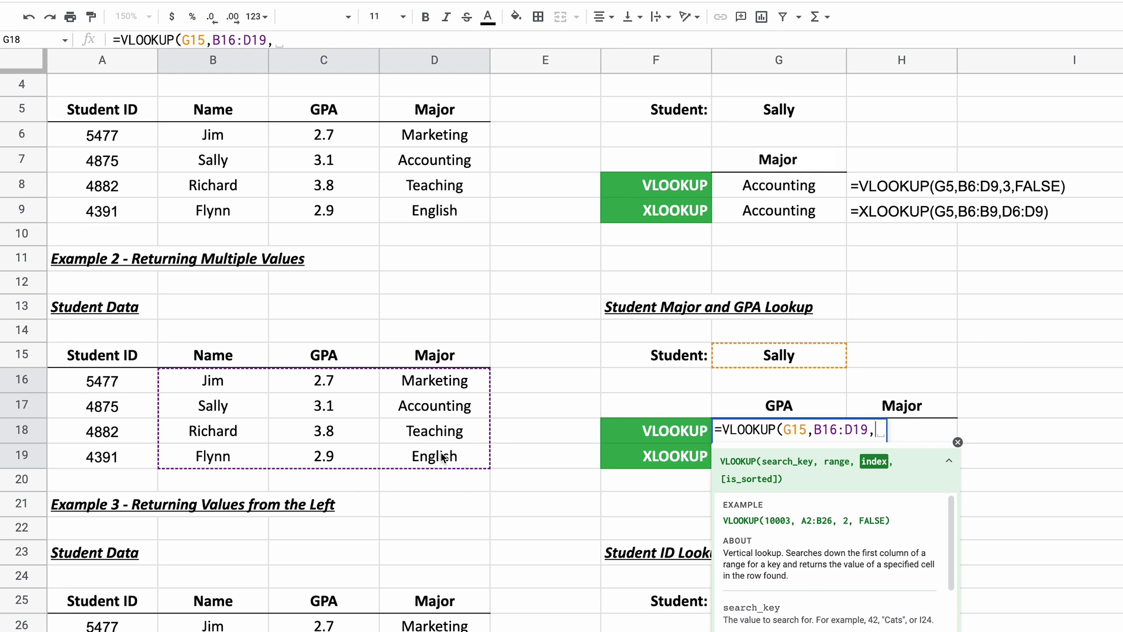
{"action": "type", "text": "2,"}
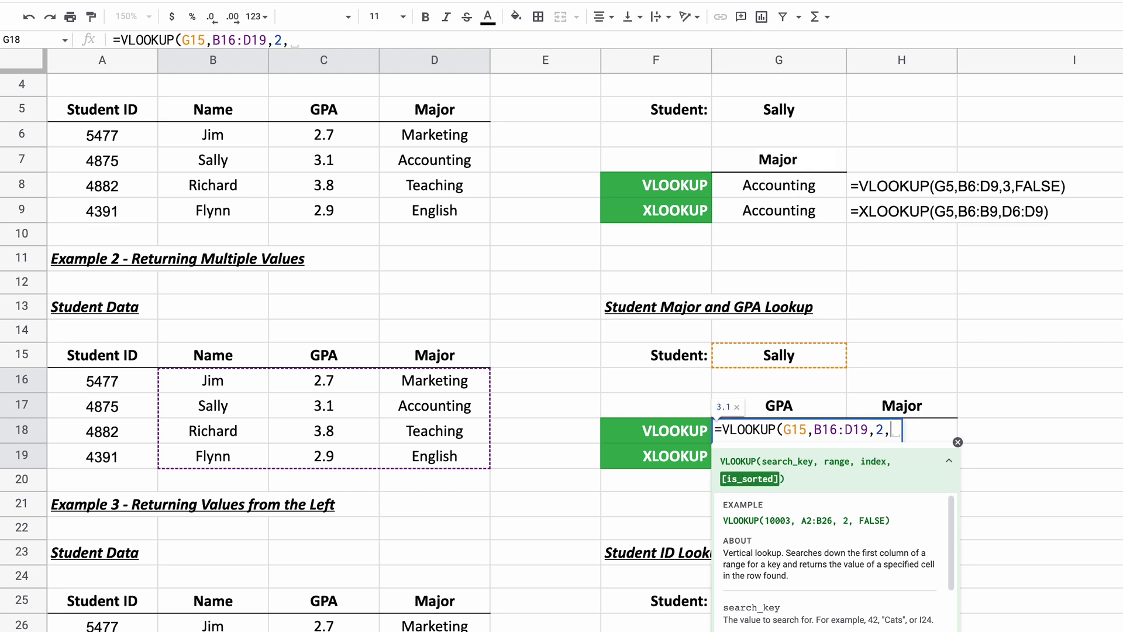
{"action": "type", "text": "FALSE)"}
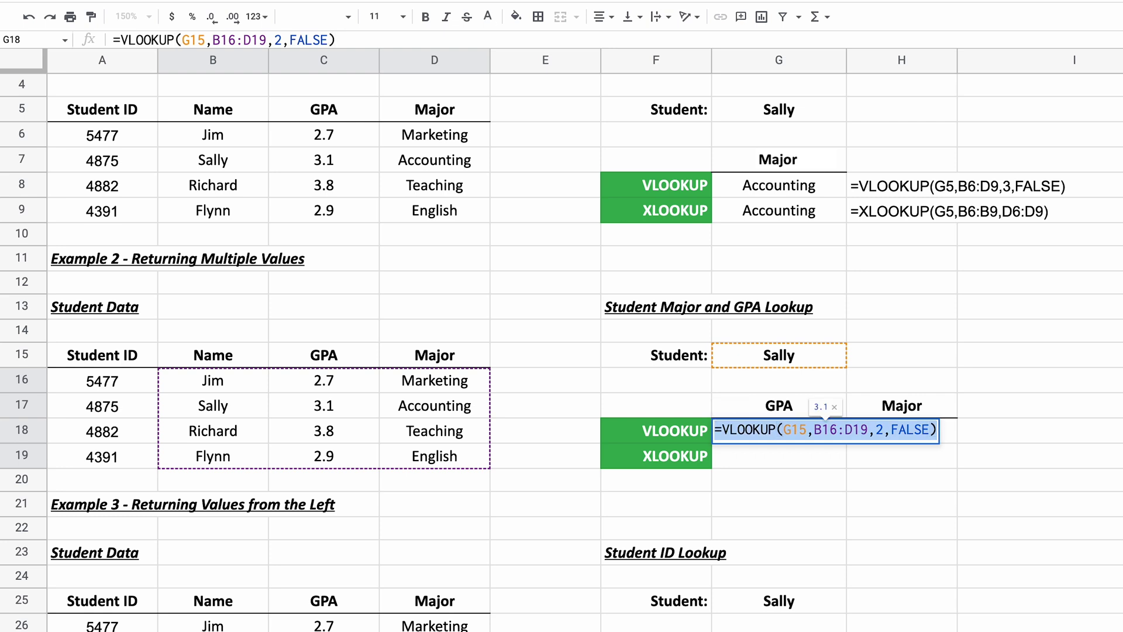
{"action": "key", "text": "Return"}
- Paste the VLOOKUP into H18 with column index 3 to return Accounting
{"action": "left_click", "coordinate": [901, 431]}
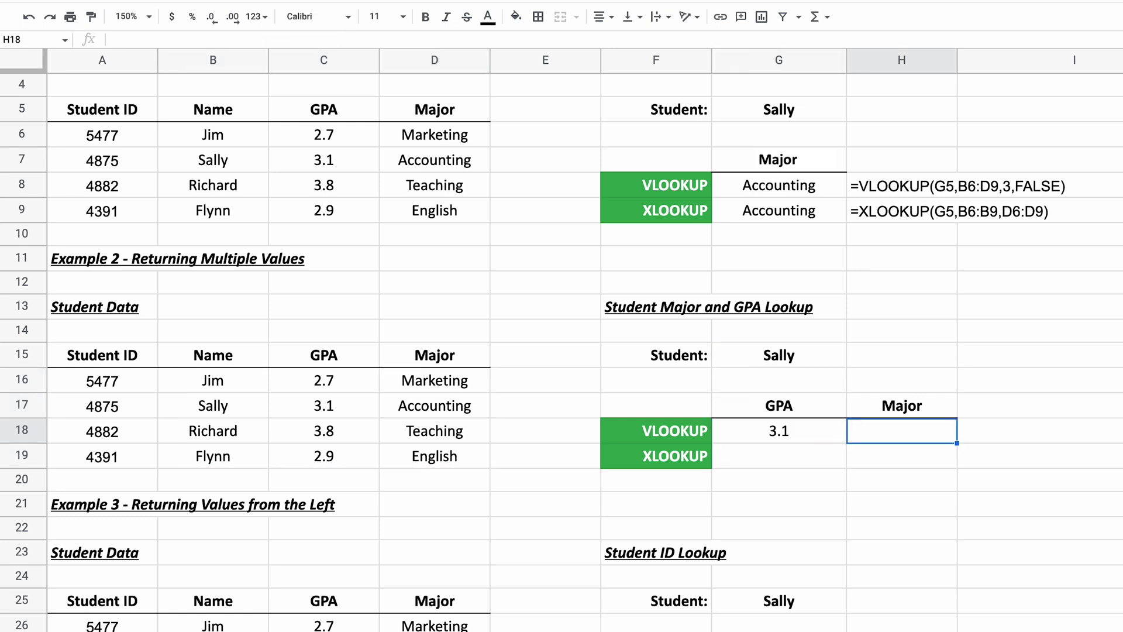
{"action": "double_click", "coordinate": [859, 431]}
{"action": "key", "text": "ctrl+v"}
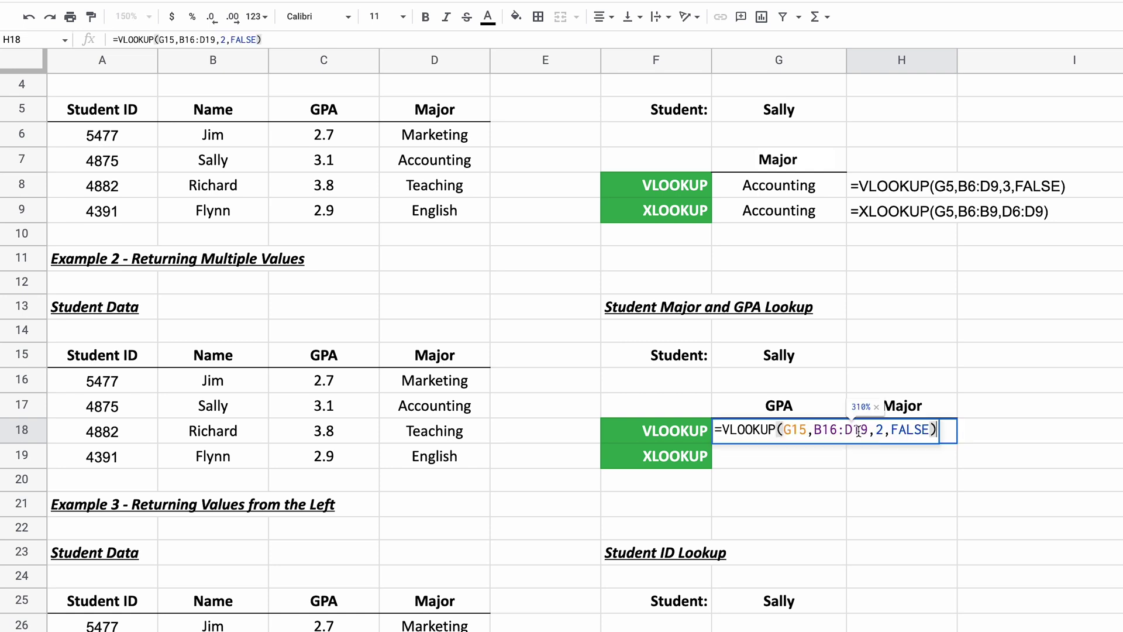
{"action": "key", "text": "Left"}
{"action": "key", "text": "Left"}
{"action": "key", "text": "Left"}
{"action": "key", "text": "Left"}
{"action": "key", "text": "Left"}
{"action": "key", "text": "Left"}
{"action": "key", "text": "Left"}
{"action": "key", "text": "BackSpace"}
{"action": "type", "text": "3"}
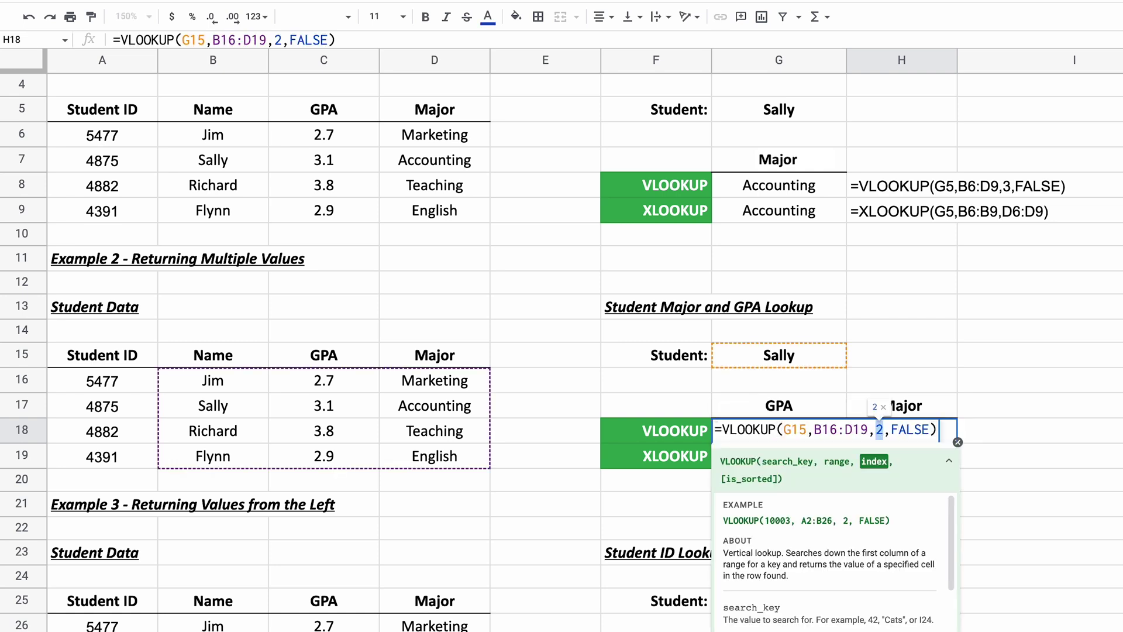
{"action": "key", "text": "Return"}
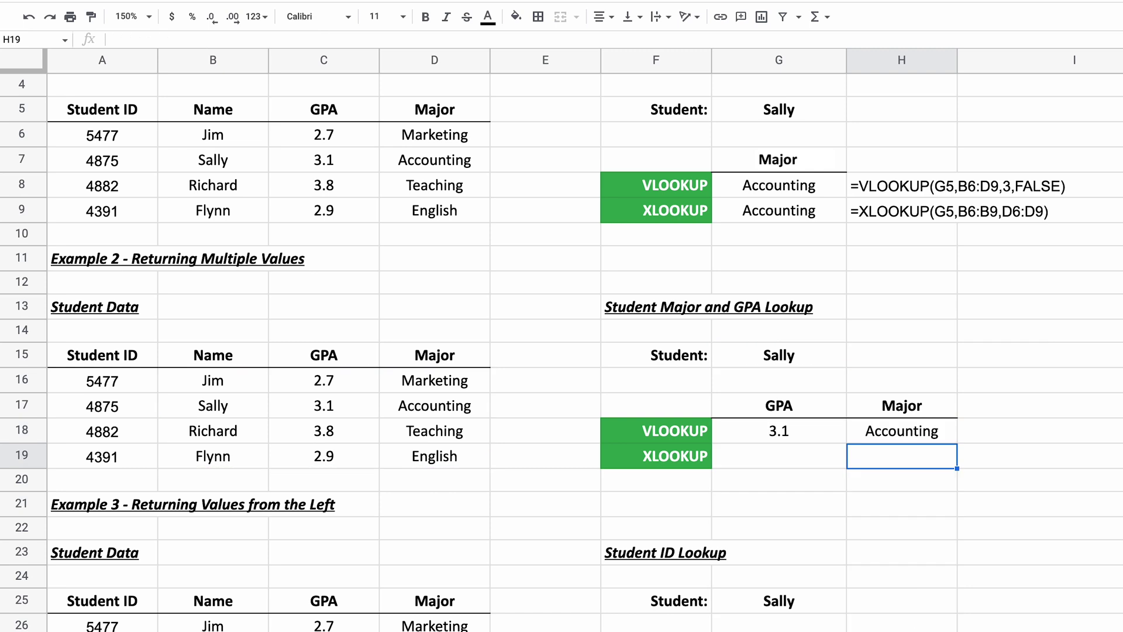
- Start an XLOOKUP in G19 searching Sally's name from G15 in B16:B19
{"action": "left_click", "coordinate": [838, 463]}
{"action": "type", "text": "=XL"}
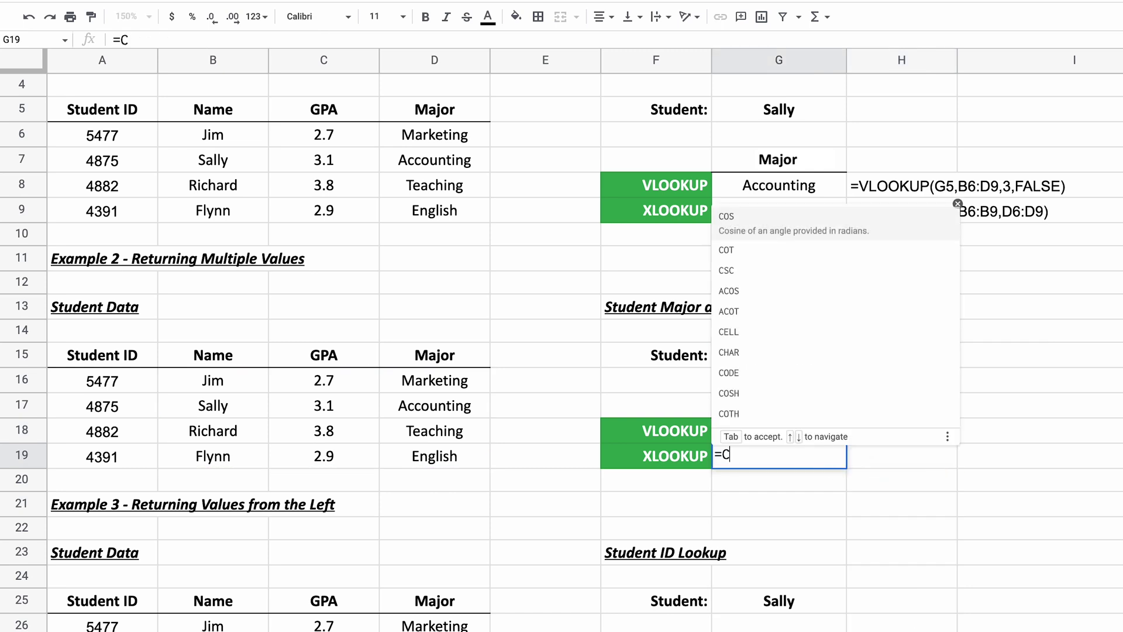
{"action": "type", "text": "OOKUP("}
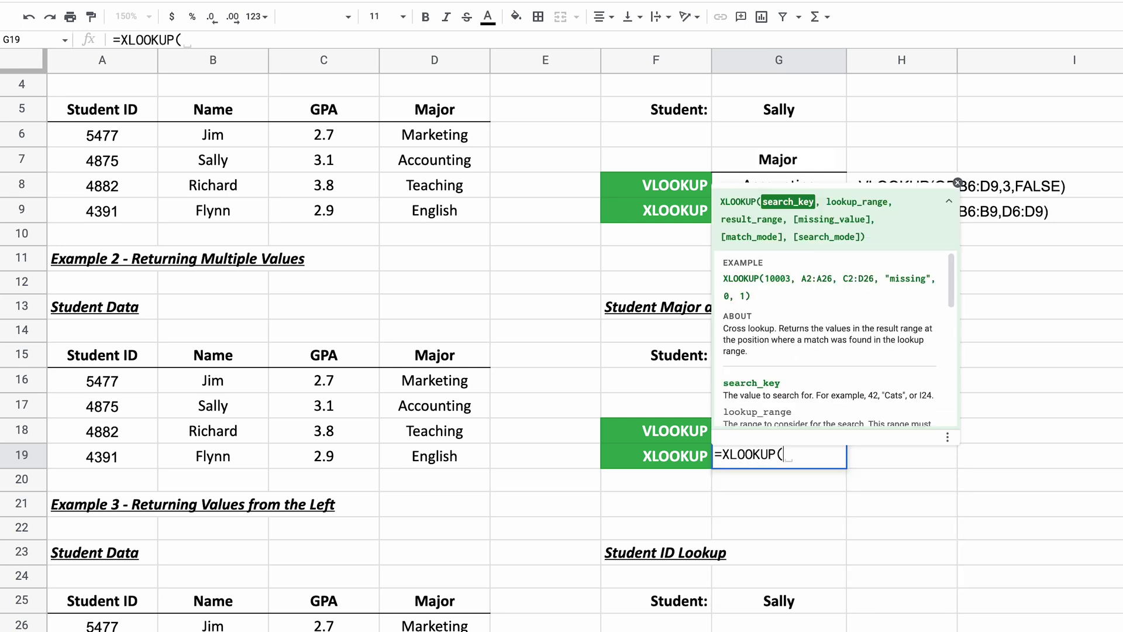
{"action": "key", "text": "Up"}
{"action": "key", "text": "Up"}
{"action": "key", "text": "Up"}
{"action": "key", "text": "Up"}
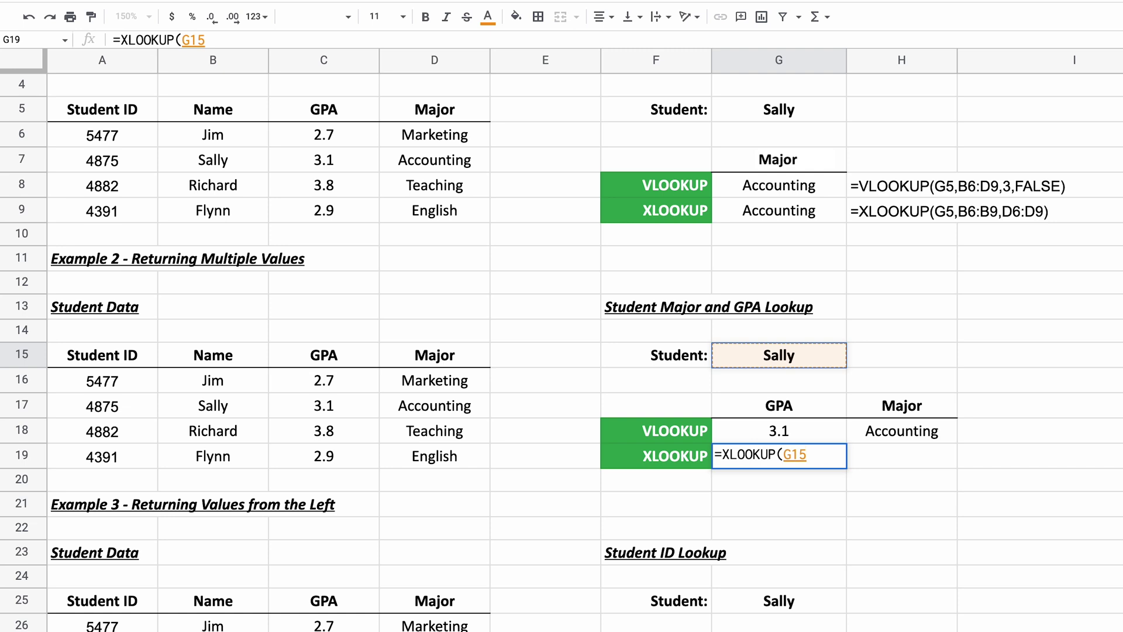
{"action": "type", "text": ","}
{"action": "key", "text": "Left"}
{"action": "key", "text": "Left"}
{"action": "key", "text": "Left"}
{"action": "key", "text": "Left"}
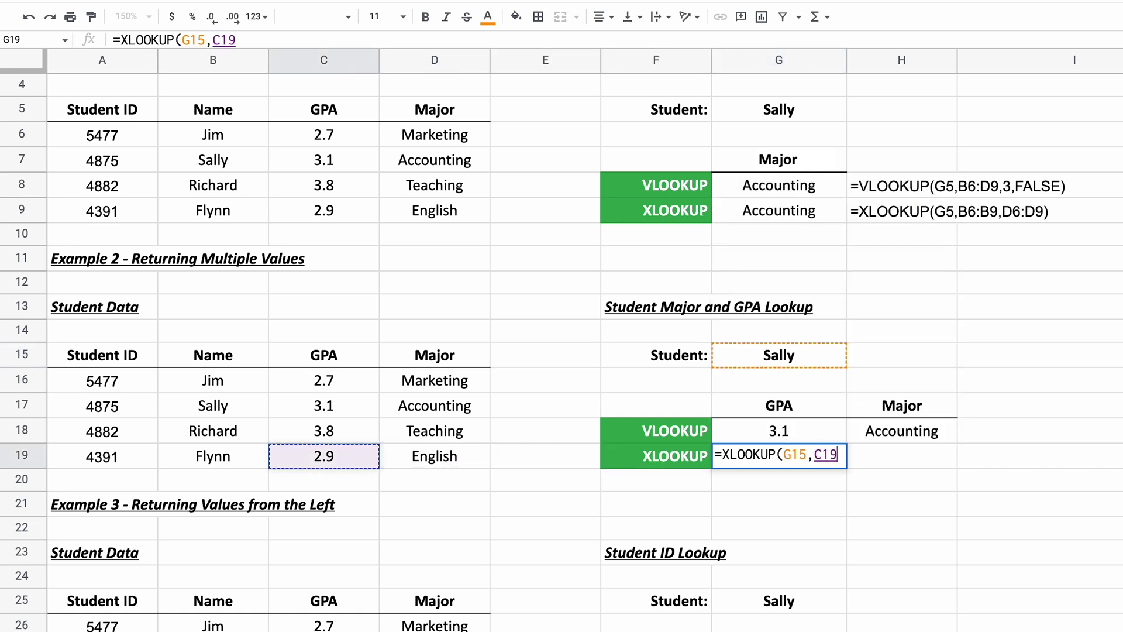
{"action": "key", "text": "Left"}
{"action": "key", "text": "shift+Up"}
{"action": "key", "text": "shift+Up"}
{"action": "key", "text": "shift+Up"}
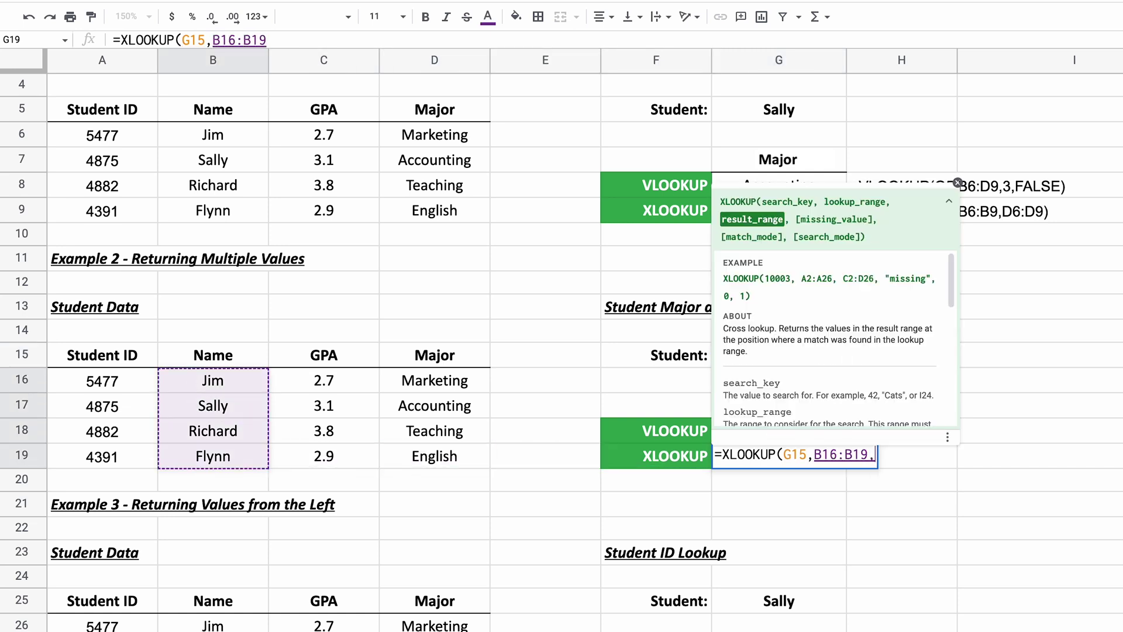
- Finish it with result range C16:D19, returning GPA 3.1 and major Accounting
{"action": "type", "text": ","}
{"action": "key", "text": "Left"}
{"action": "key", "text": "Left"}
{"action": "key", "text": "Left"}
{"action": "key", "text": "Left"}
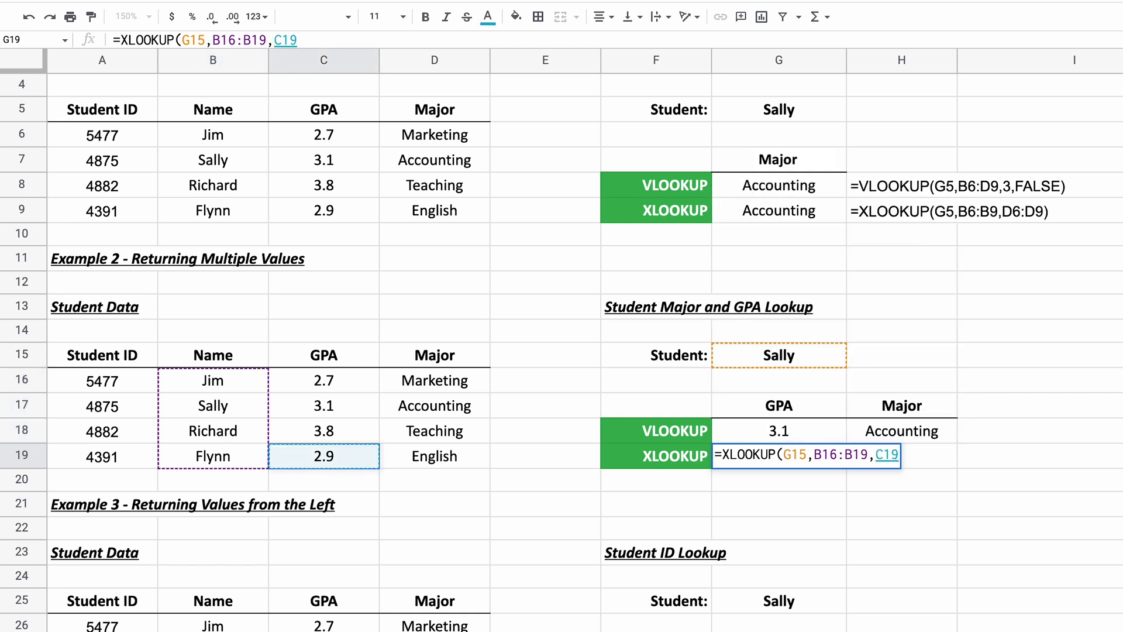
{"action": "key", "text": "Up"}
{"action": "key", "text": "Up"}
{"action": "key", "text": "Up"}
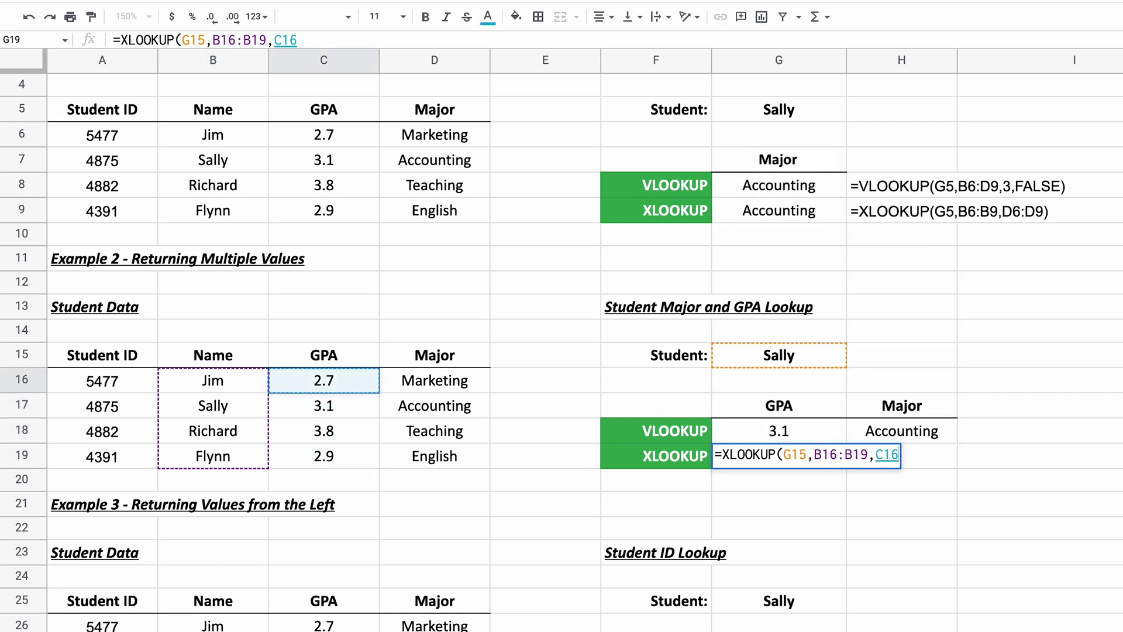
{"action": "key", "text": "shift+Right"}
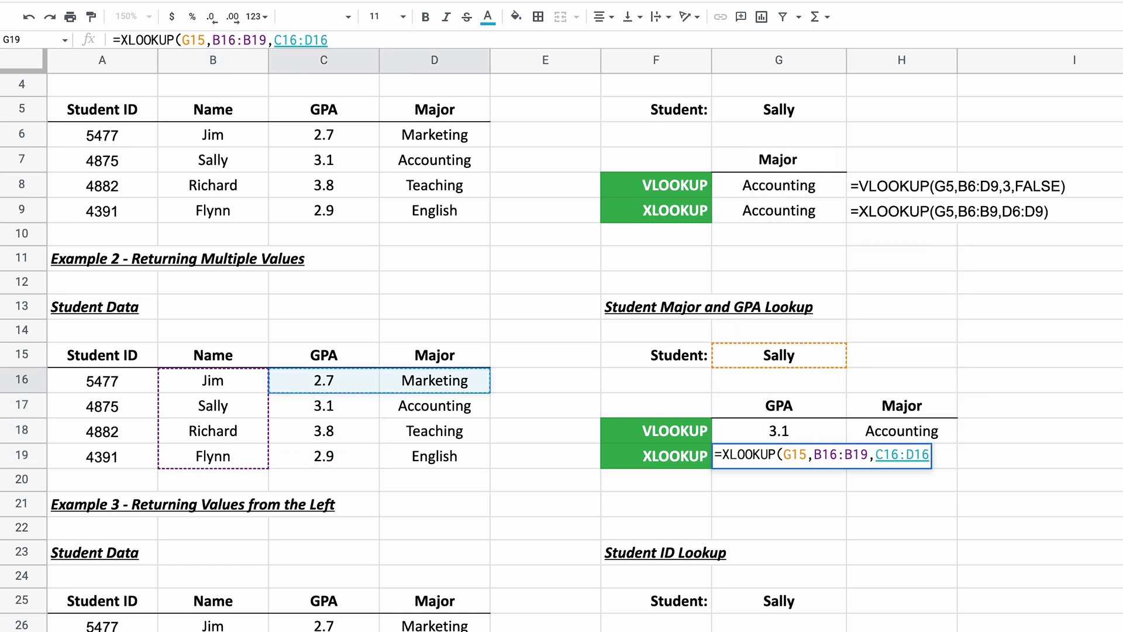
{"action": "key", "text": "shift+Down"}
{"action": "key", "text": "shift+Down"}
{"action": "key", "text": "shift+Down"}
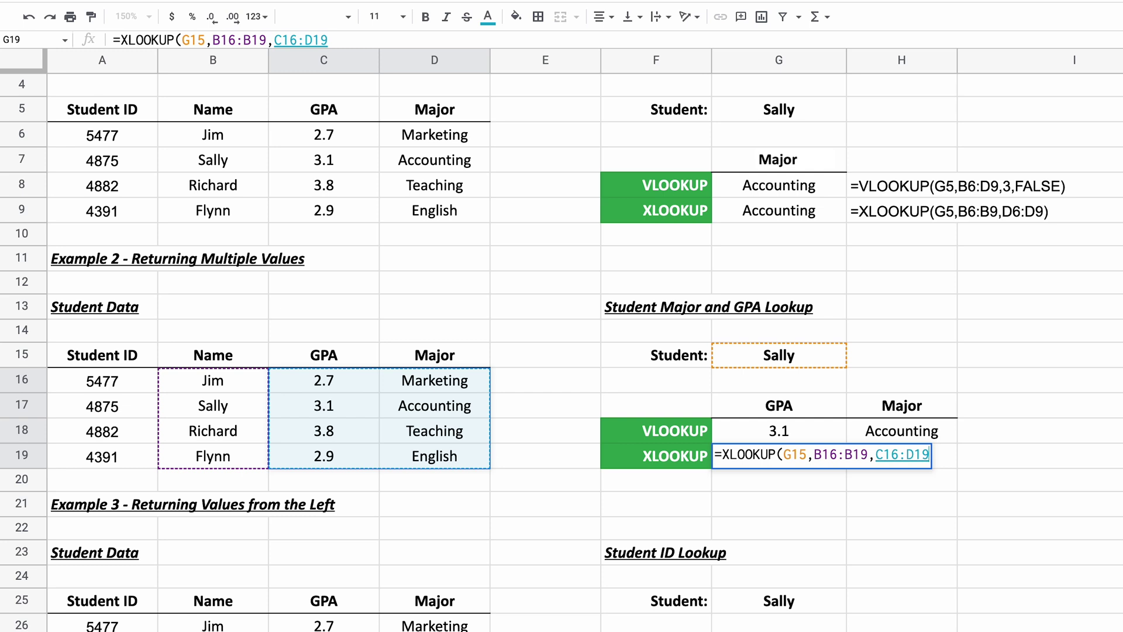
{"action": "type", "text": ")"}
{"action": "key", "text": "Return"}
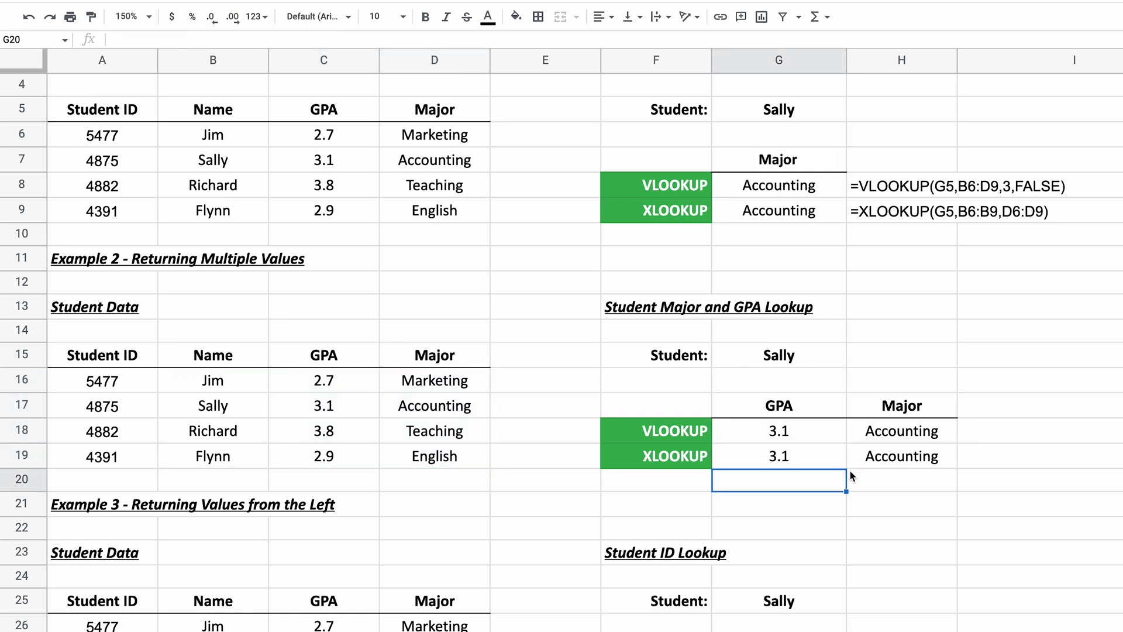
{"action": "left_click", "coordinate": [827, 466]}
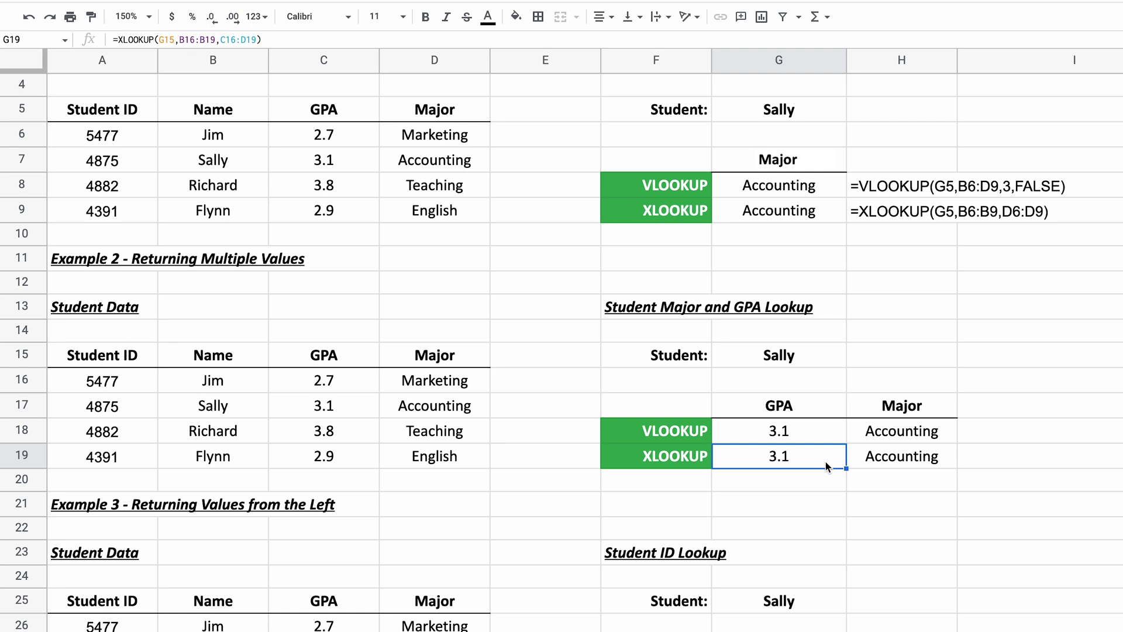
{"action": "left_click", "coordinate": [827, 487]}
{"action": "scroll", "coordinate": [829, 489], "scroll_direction": "down", "scroll_amount": 1}
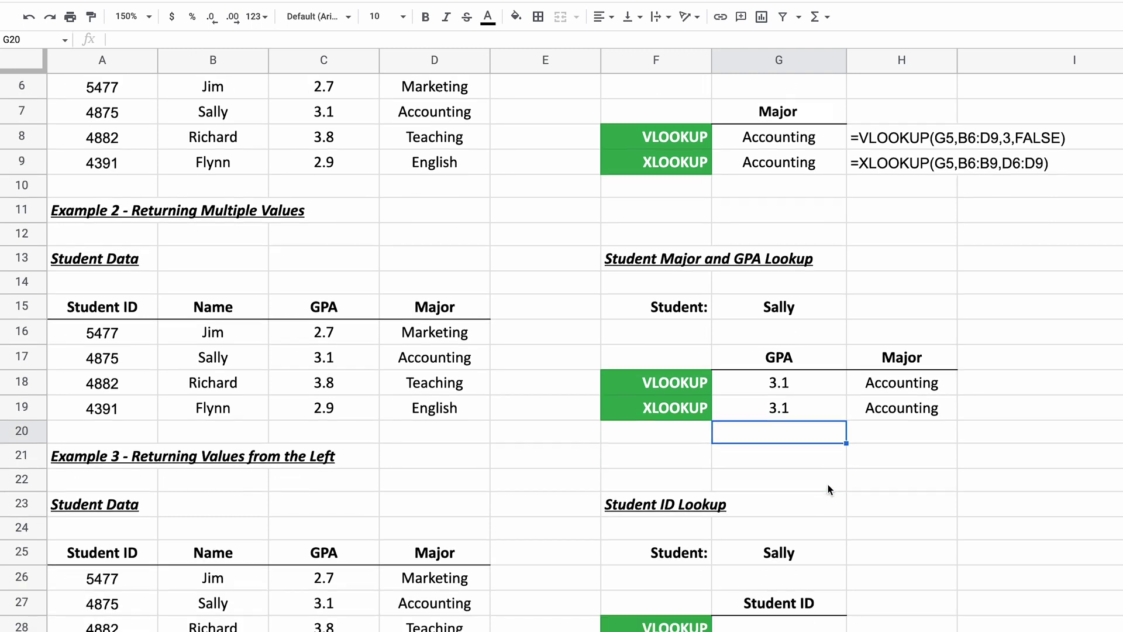
{"action": "scroll", "coordinate": [828, 489], "scroll_direction": "down", "scroll_amount": 4}
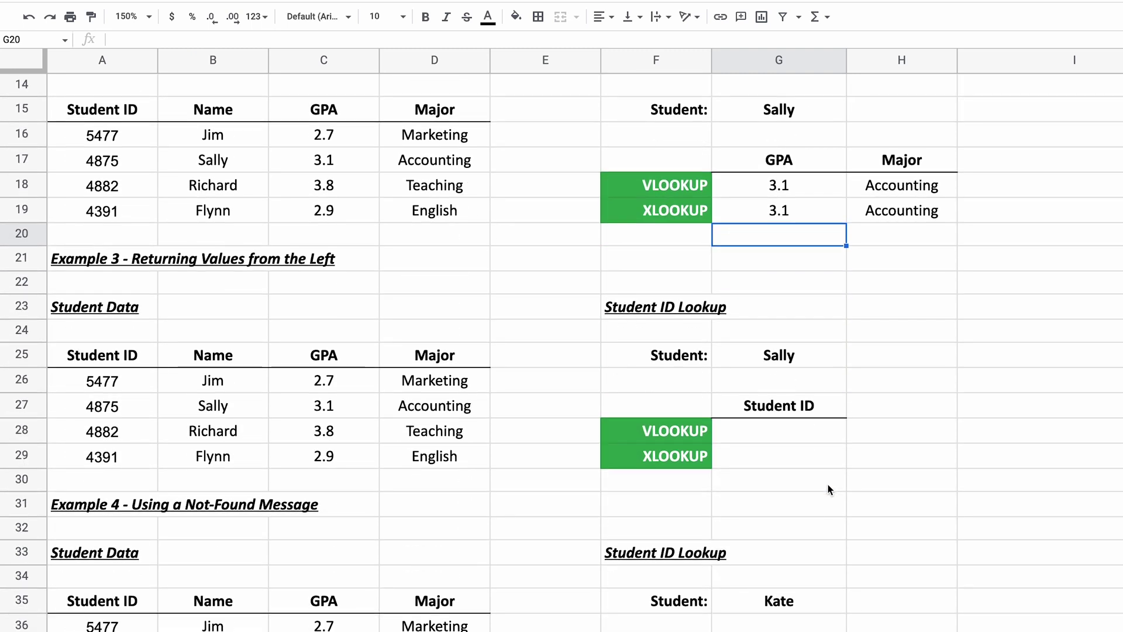
{"action": "scroll", "coordinate": [829, 490], "scroll_direction": "down", "scroll_amount": 2}
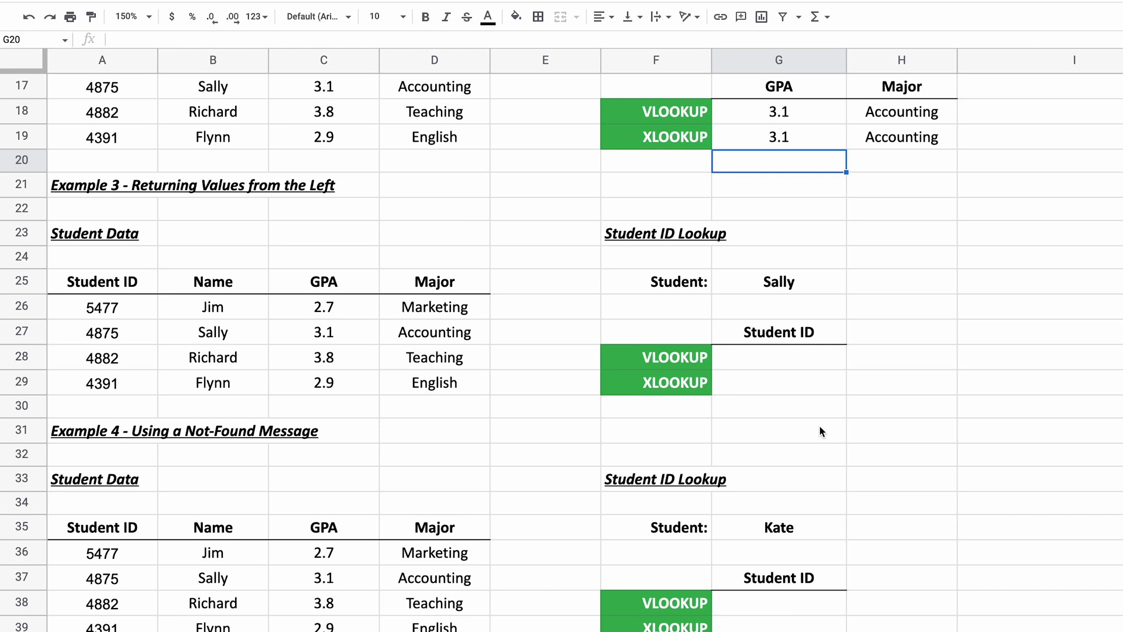
{"action": "left_click", "coordinate": [797, 341]}
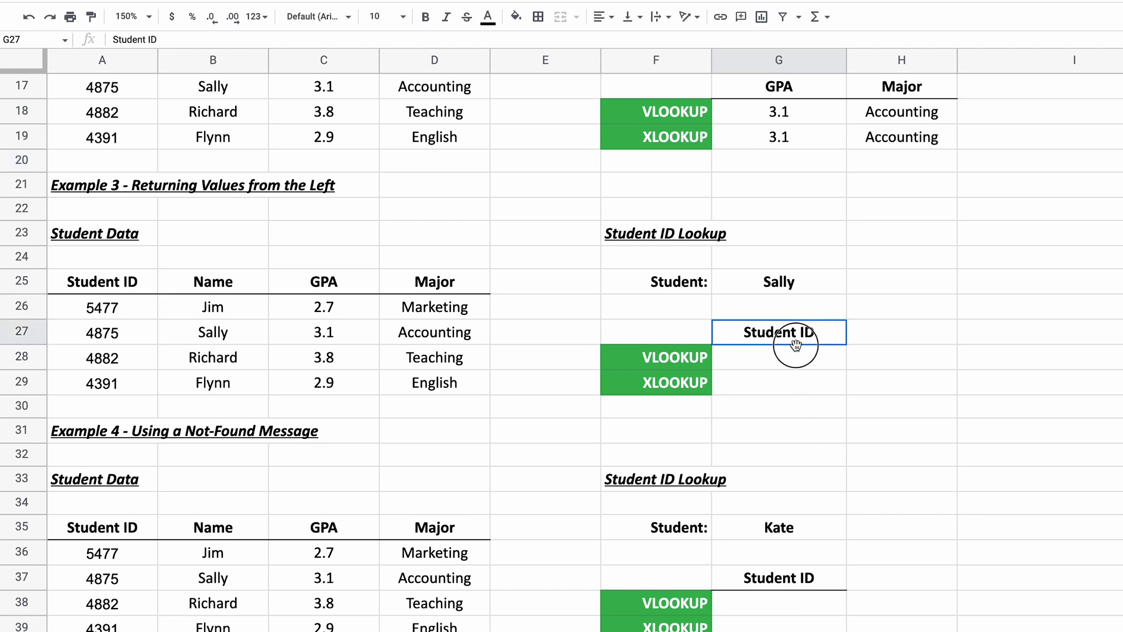
{"action": "left_click", "coordinate": [797, 356]}
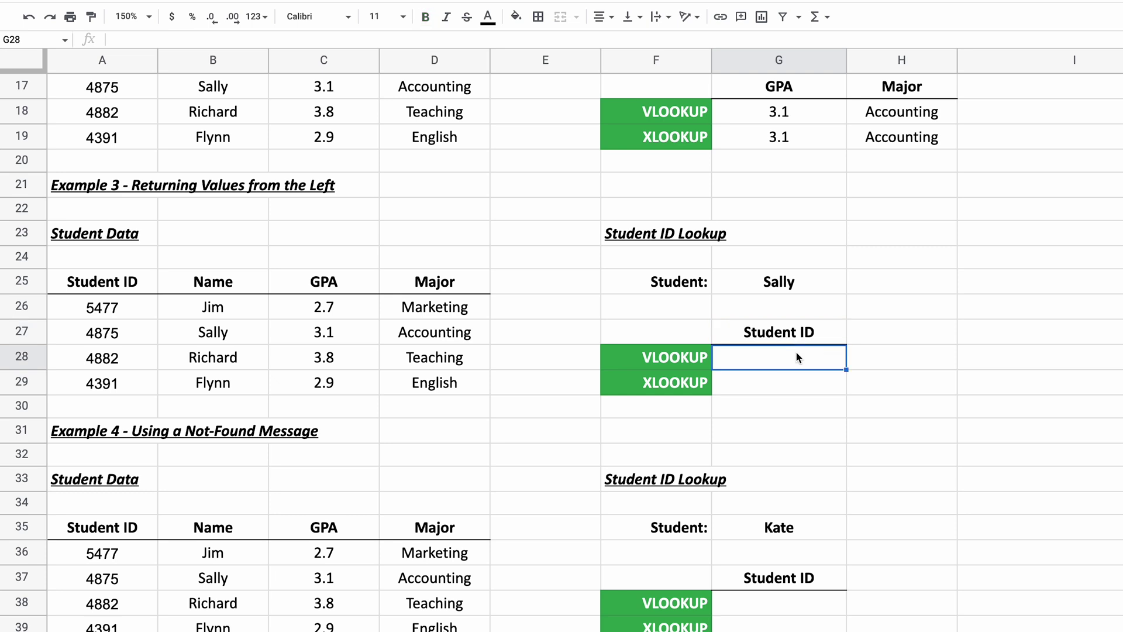
{"action": "type", "text": "="}
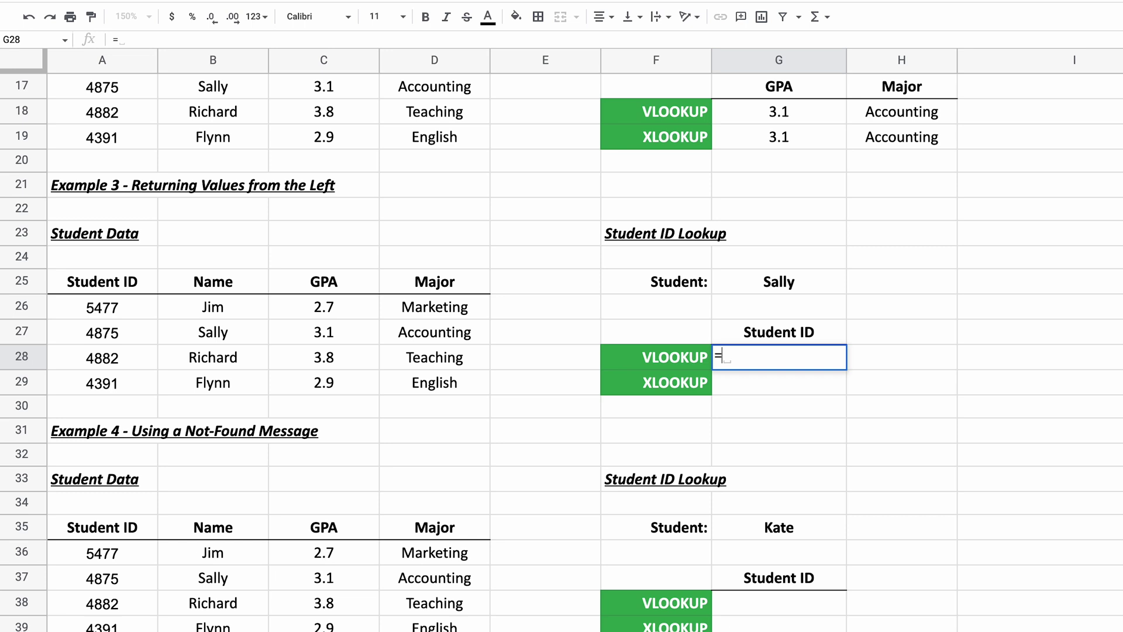
{"action": "type", "text": "VLOOKUP"}
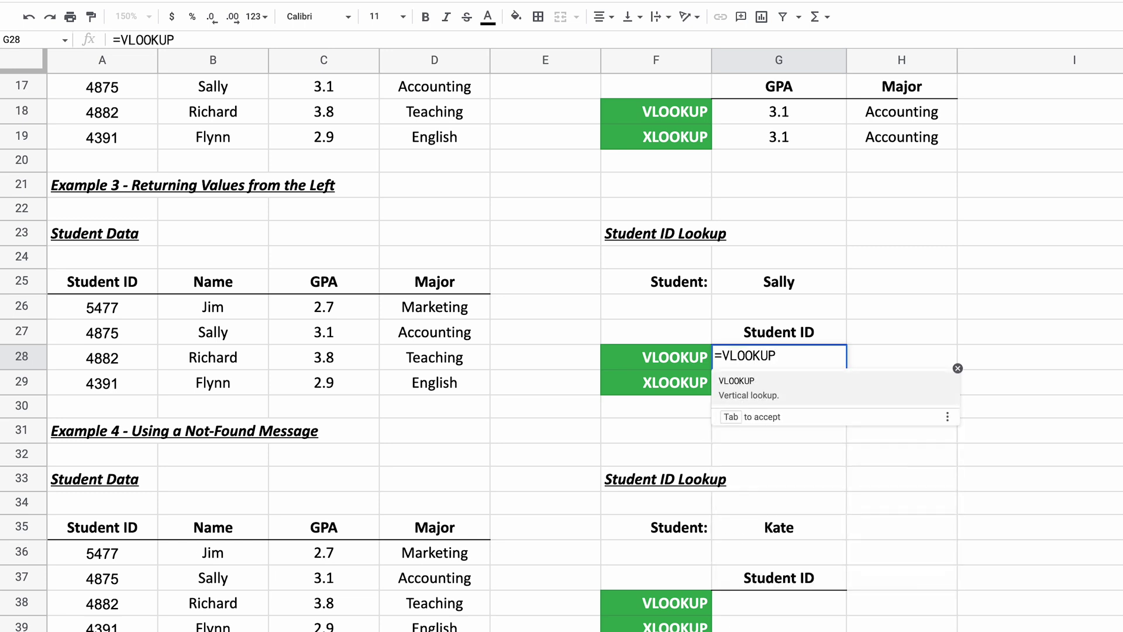
{"action": "type", "text": "("}
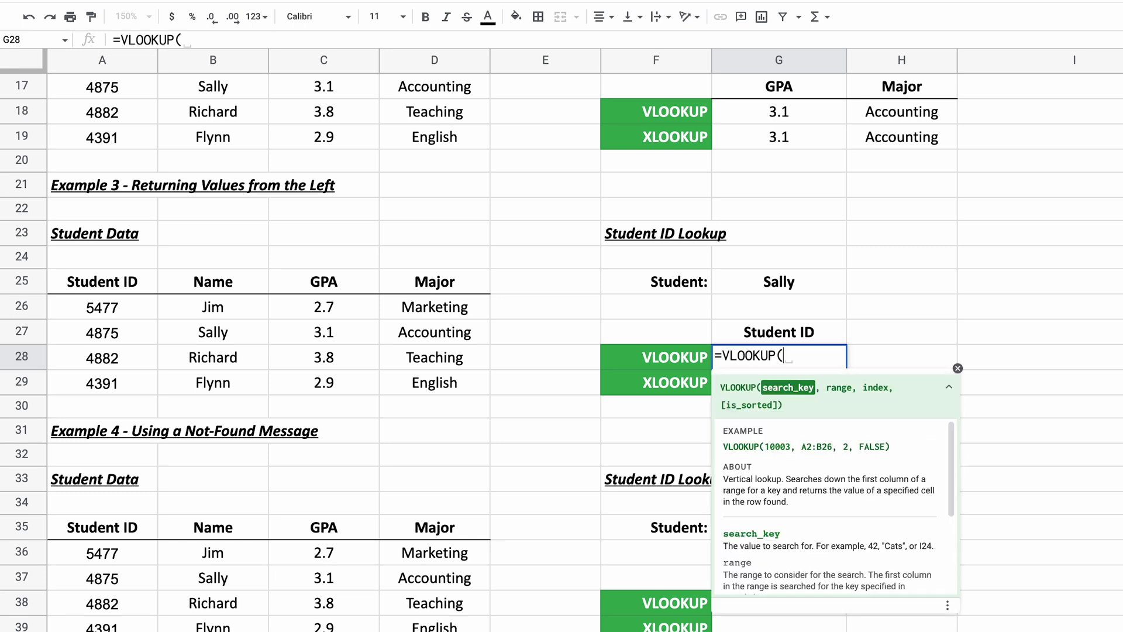
{"action": "left_click", "coordinate": [805, 290]}
{"action": "type", "text": ","}
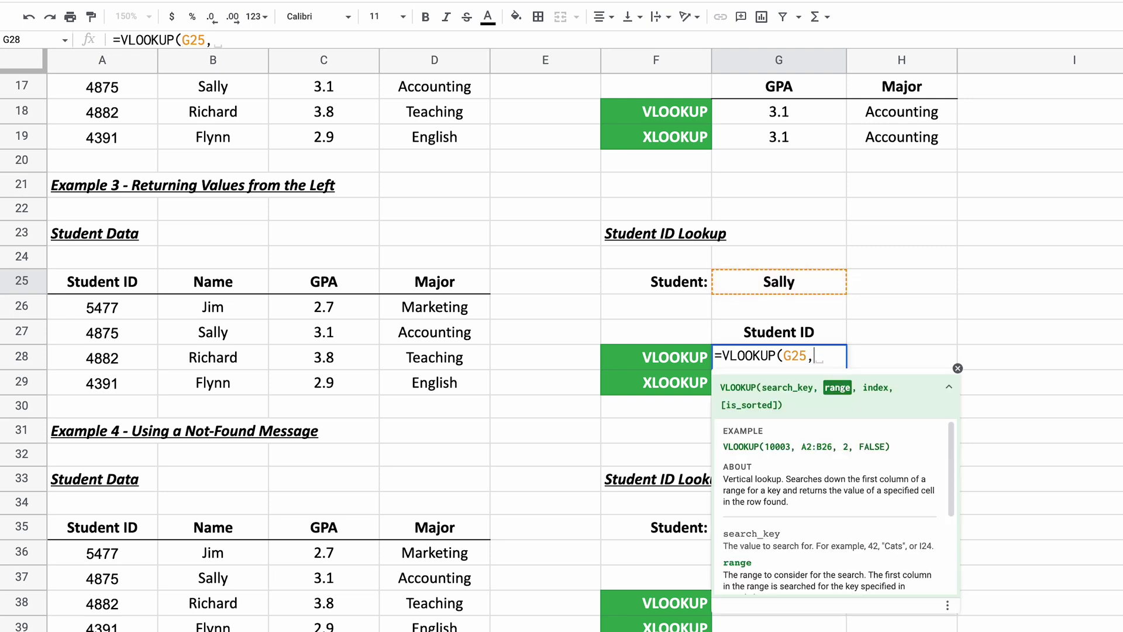
{"action": "type", "text": "{"}
{"action": "left_click_drag", "start_coordinate": [256, 312], "coordinate": [254, 381]}
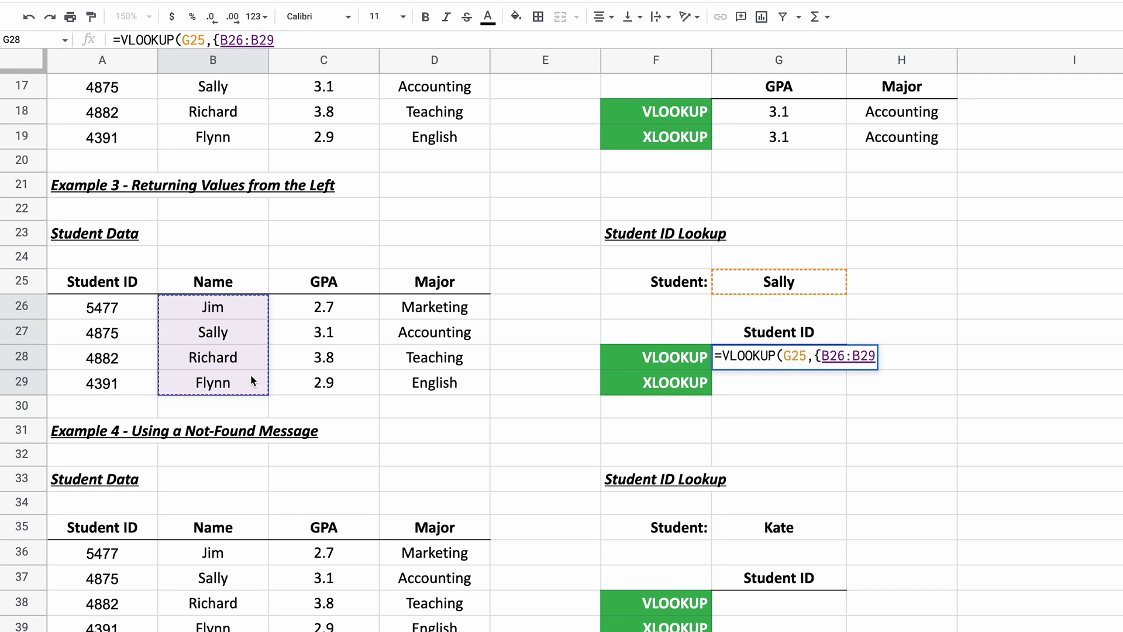
{"action": "type", "text": ","}
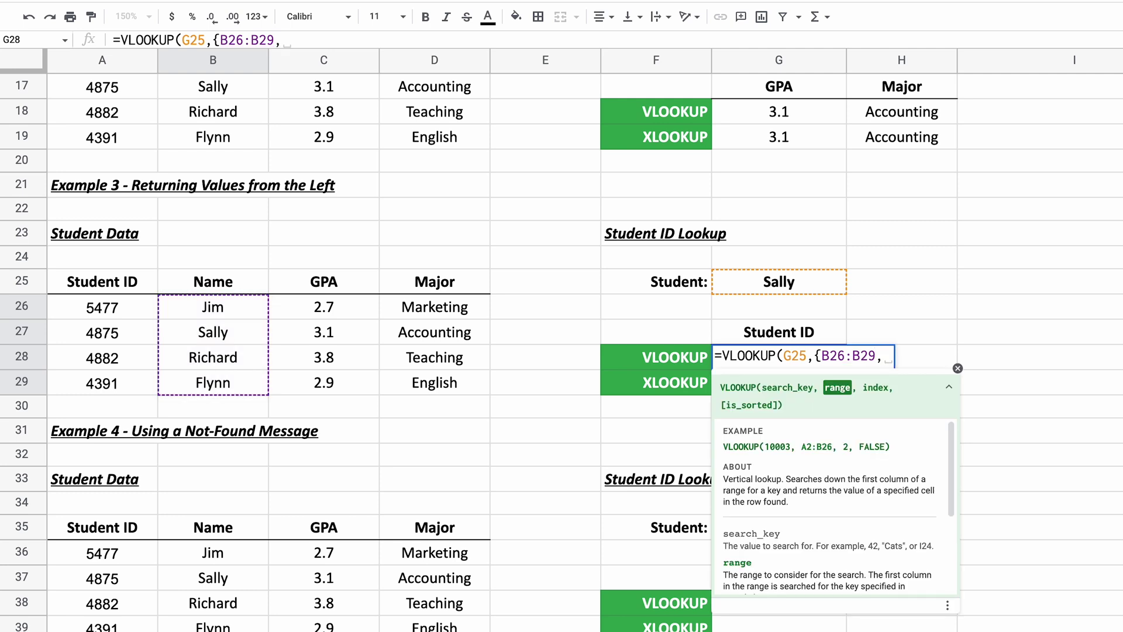
{"action": "left_click", "coordinate": [140, 315]}
{"action": "left_click_drag", "start_coordinate": [140, 315], "coordinate": [143, 377]}
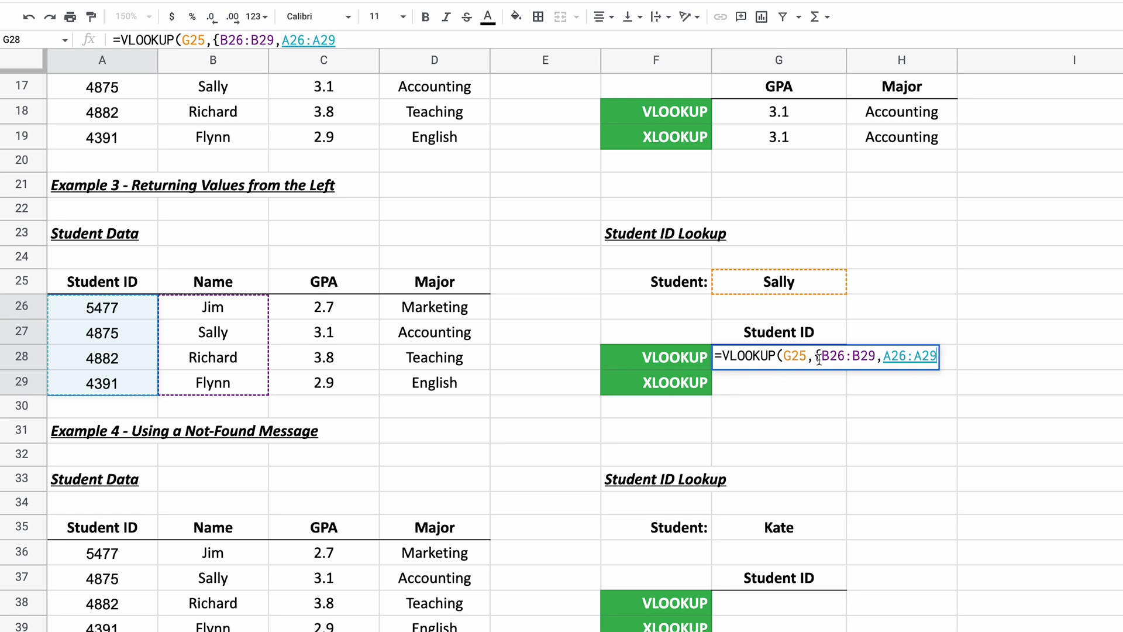
{"action": "type", "text": "},"}
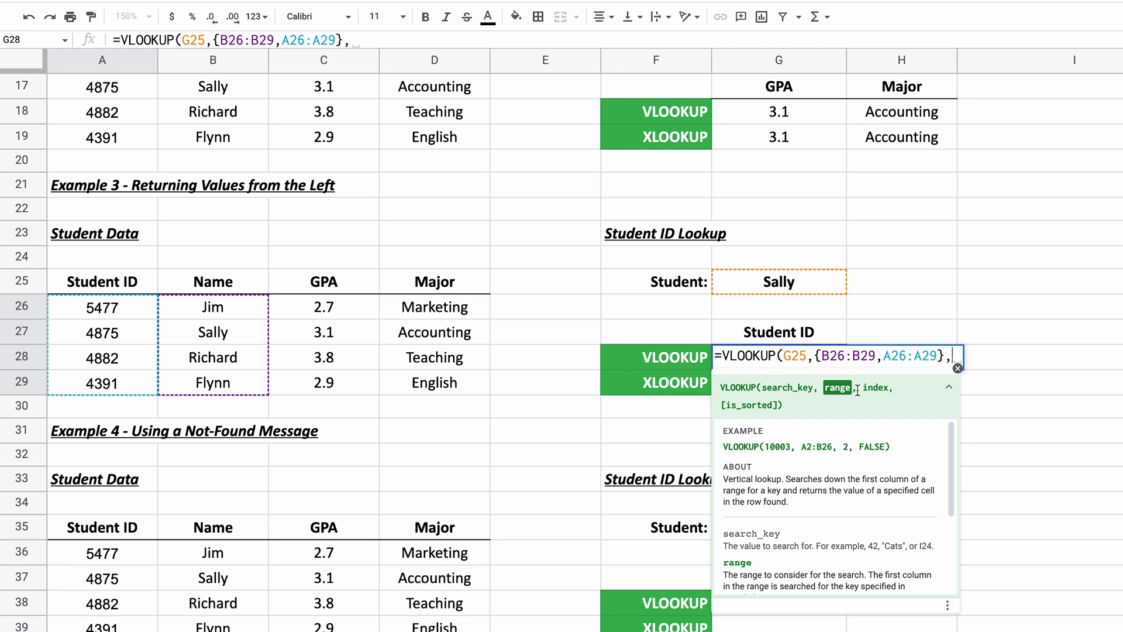
{"action": "key", "text": "Escape"}
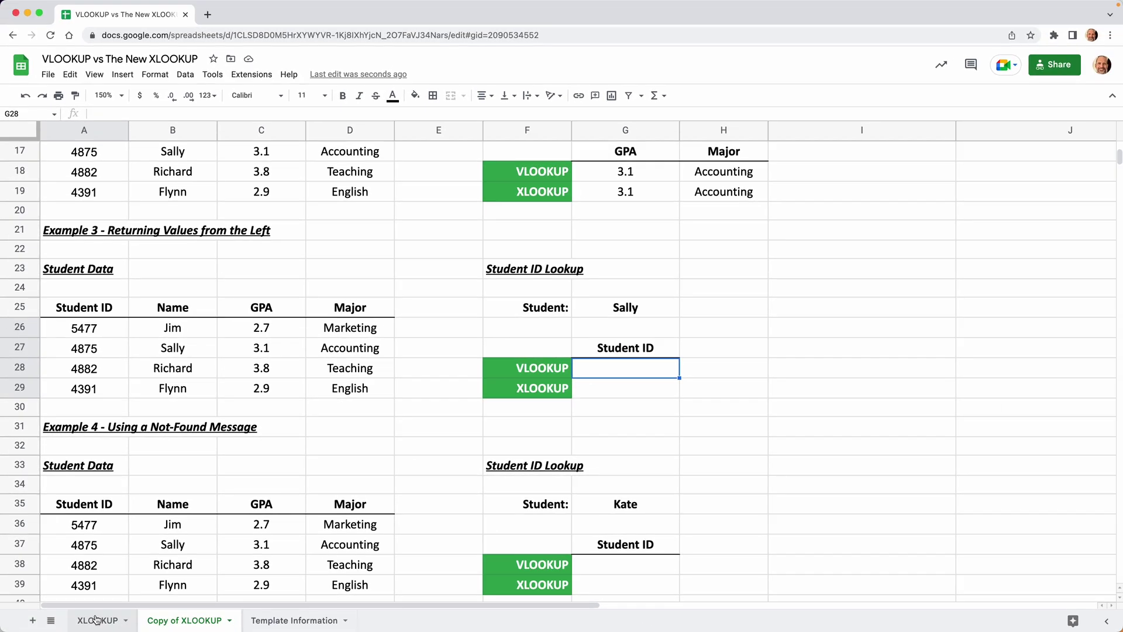
- Copy the =VLOOKUP(G25,{B26:D29,A26:A29},4,FALSE) formula text from G28 on the XLOOKUP sheet
{"action": "left_click", "coordinate": [95, 619]}
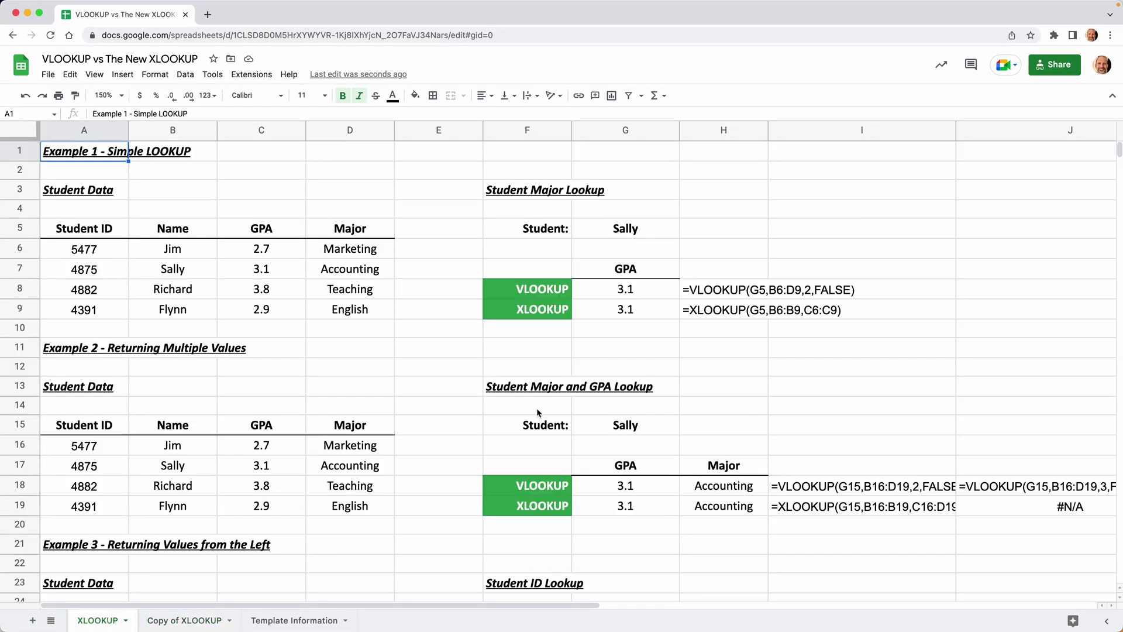
{"action": "scroll", "coordinate": [536, 409], "scroll_direction": "down", "scroll_amount": 3}
{"action": "scroll", "coordinate": [536, 408], "scroll_direction": "down", "scroll_amount": 5}
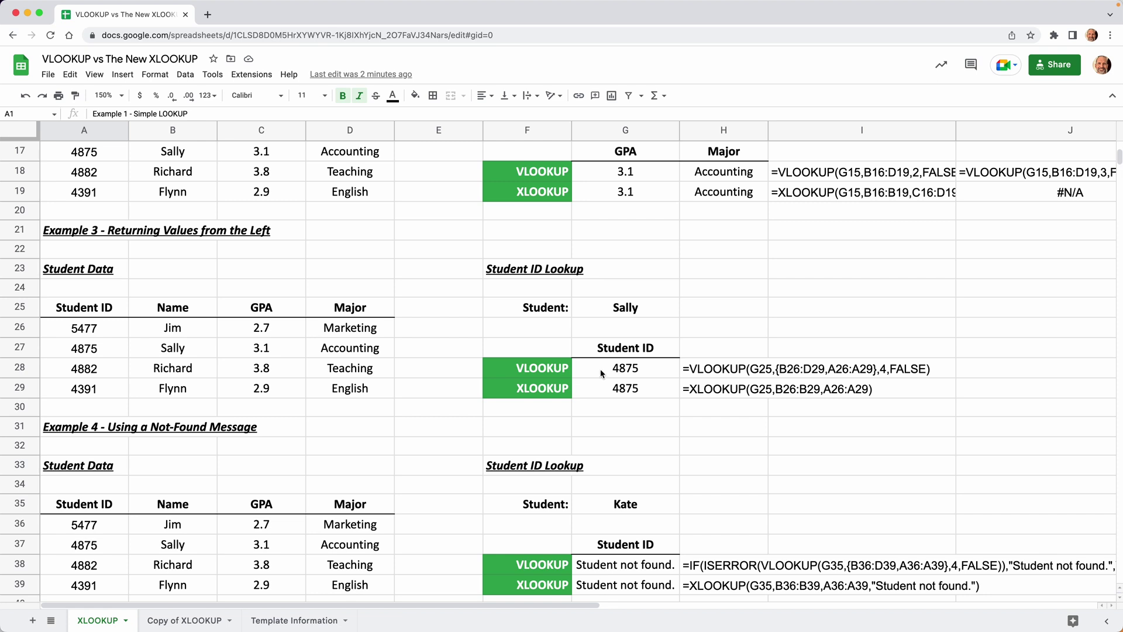
{"action": "double_click", "coordinate": [600, 370]}
{"action": "key", "text": "ctrl+a"}
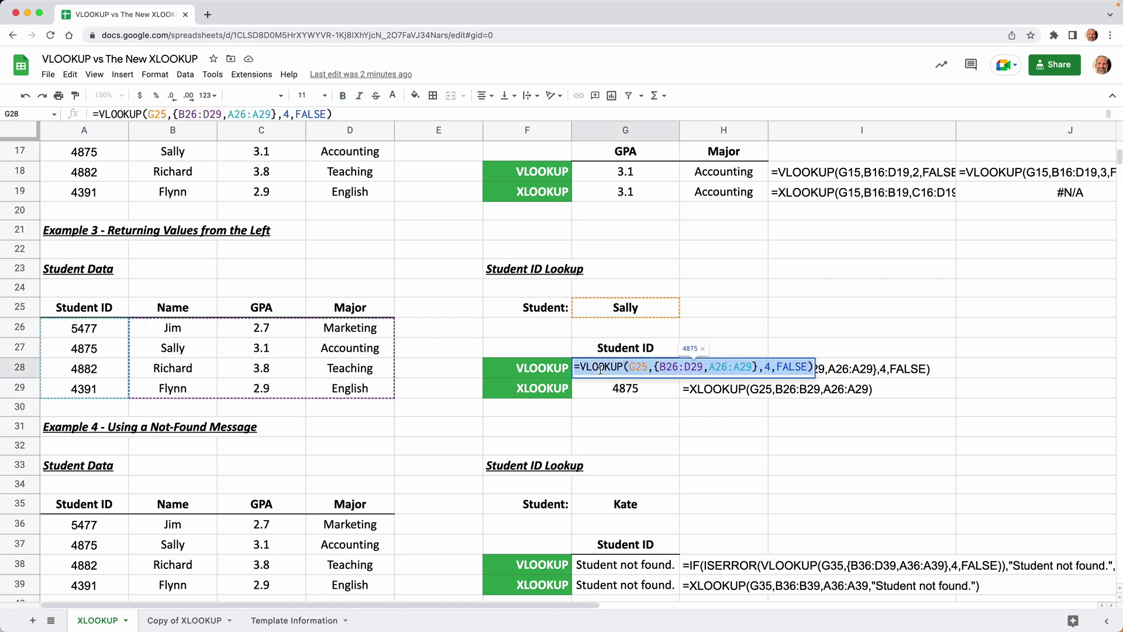
{"action": "right_click", "coordinate": [600, 371]}
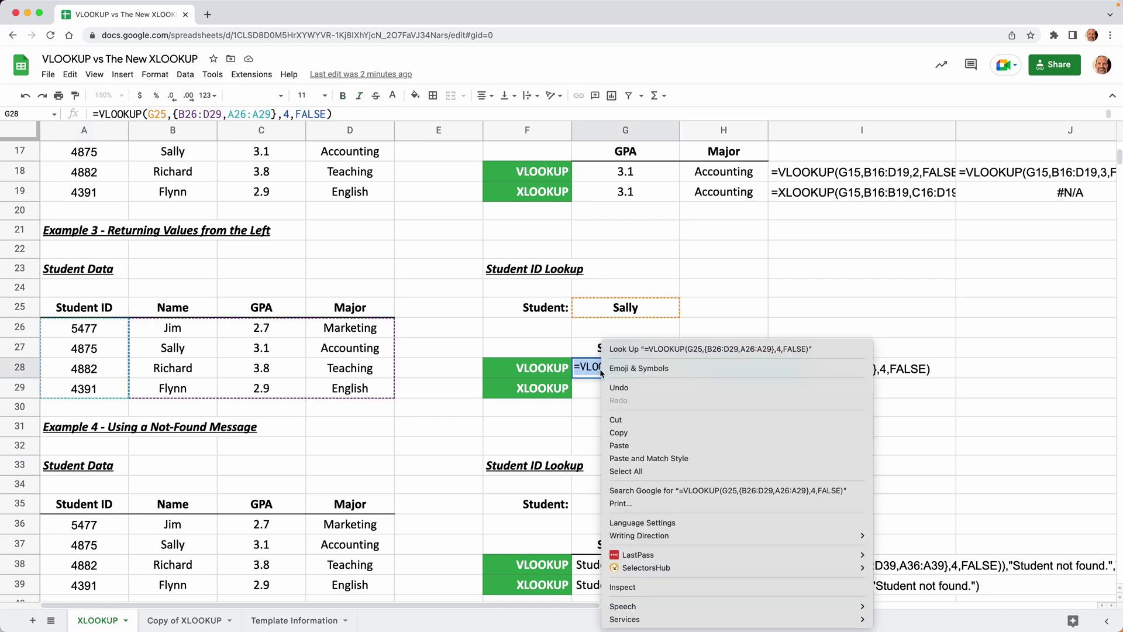
{"action": "left_click", "coordinate": [617, 433]}
- Paste the VLOOKUP into G28 on Copy of XLOOKUP and apply G29's formatting to it
{"action": "key", "text": "Escape"}
{"action": "left_click", "coordinate": [186, 619]}
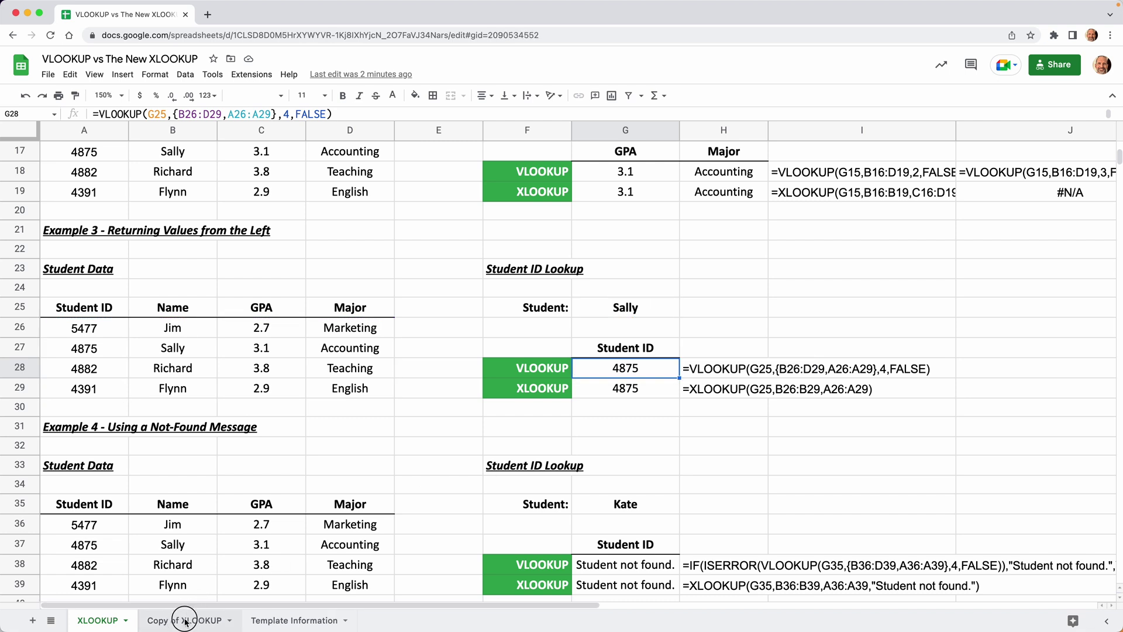
{"action": "right_click", "coordinate": [605, 374]}
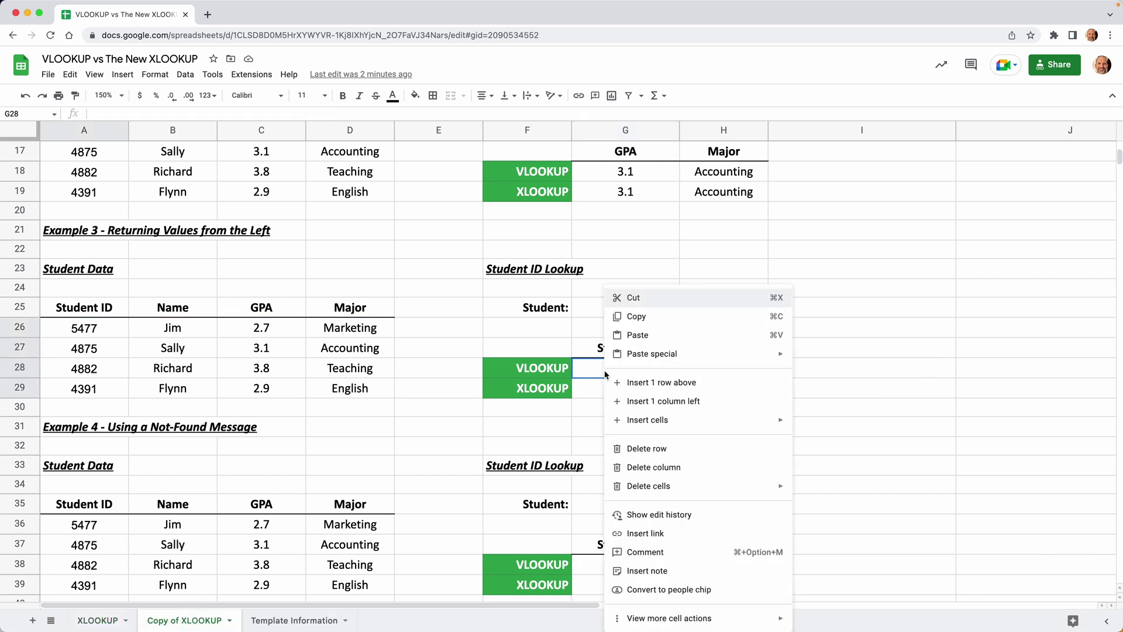
{"action": "left_click", "coordinate": [657, 339]}
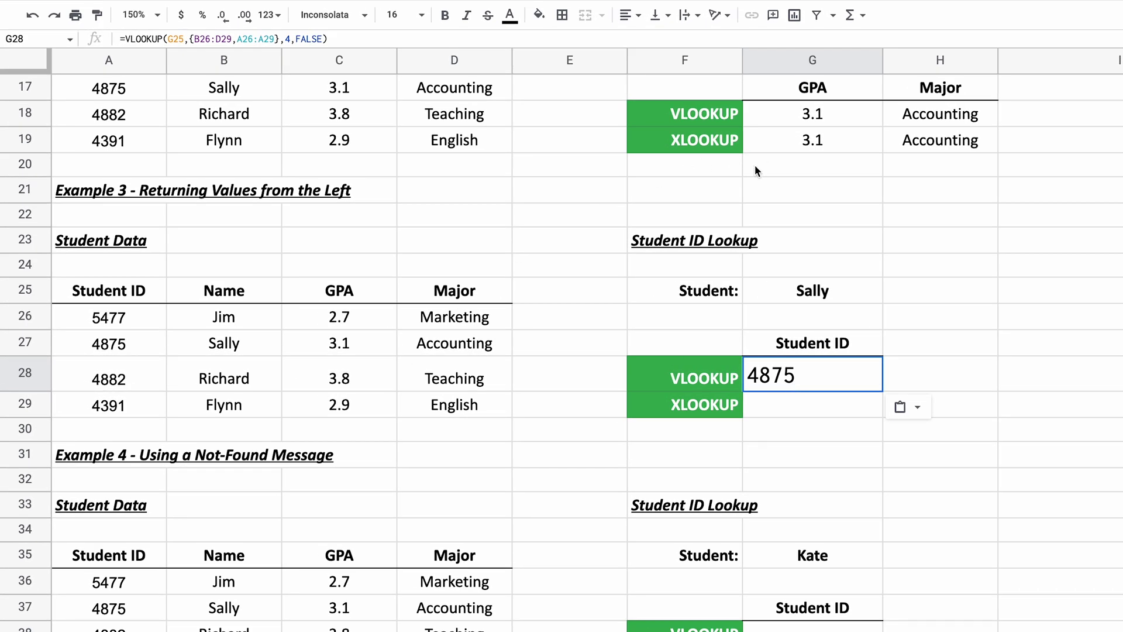
{"action": "left_click", "coordinate": [775, 404]}
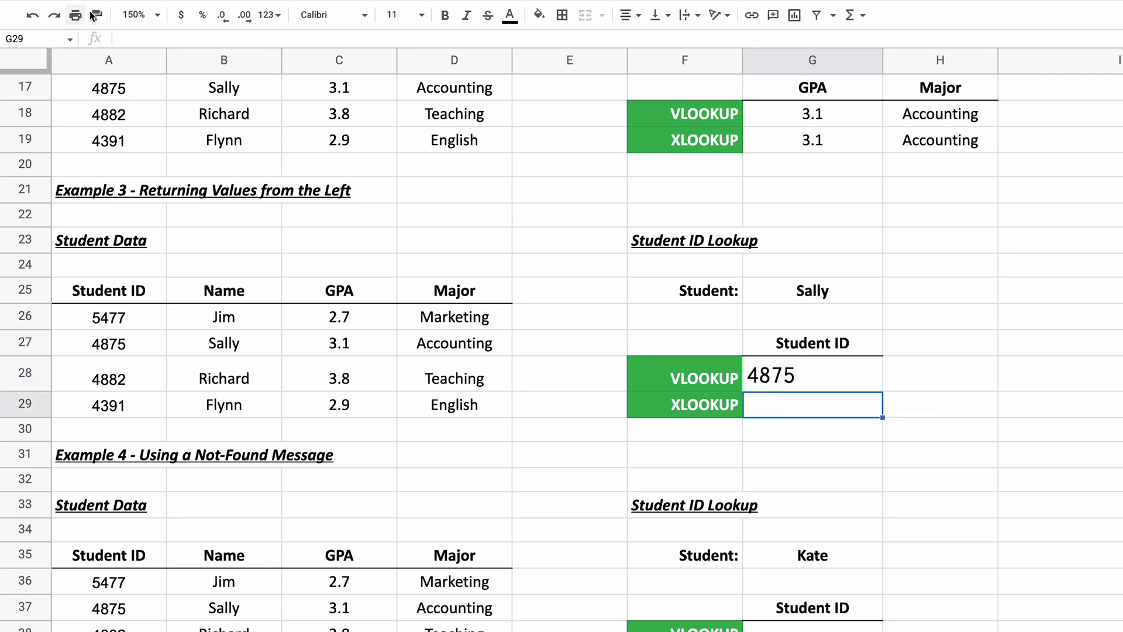
{"action": "left_click", "coordinate": [96, 15]}
{"action": "left_click", "coordinate": [788, 385]}
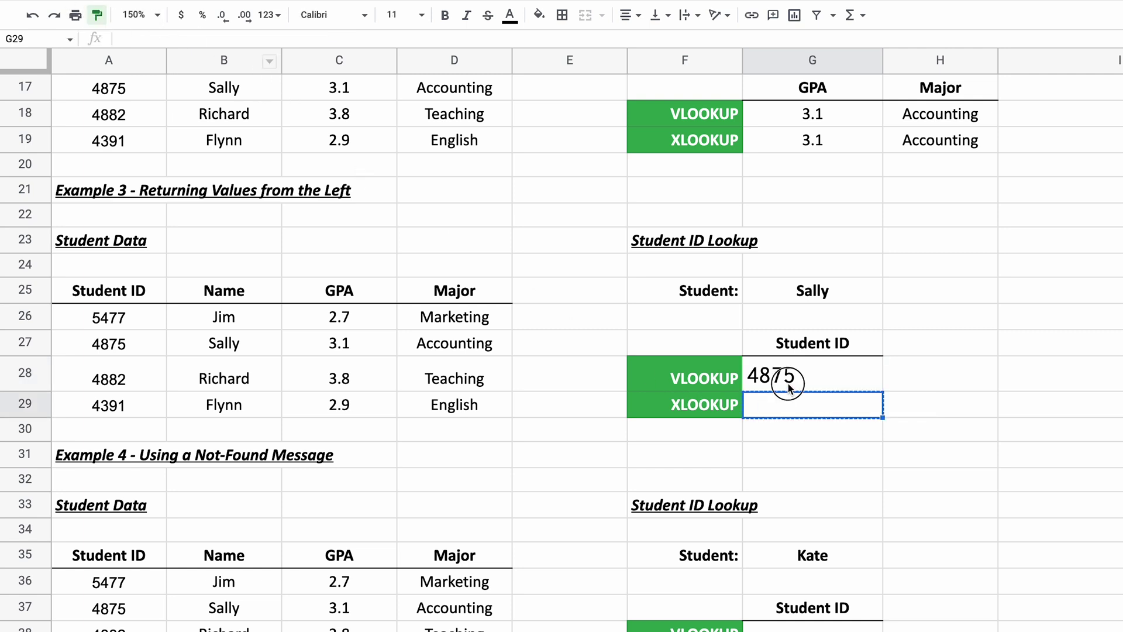
- Review G28's ranges B26:D29 and A26:A29 and its column index 4
{"action": "double_click", "coordinate": [821, 374]}
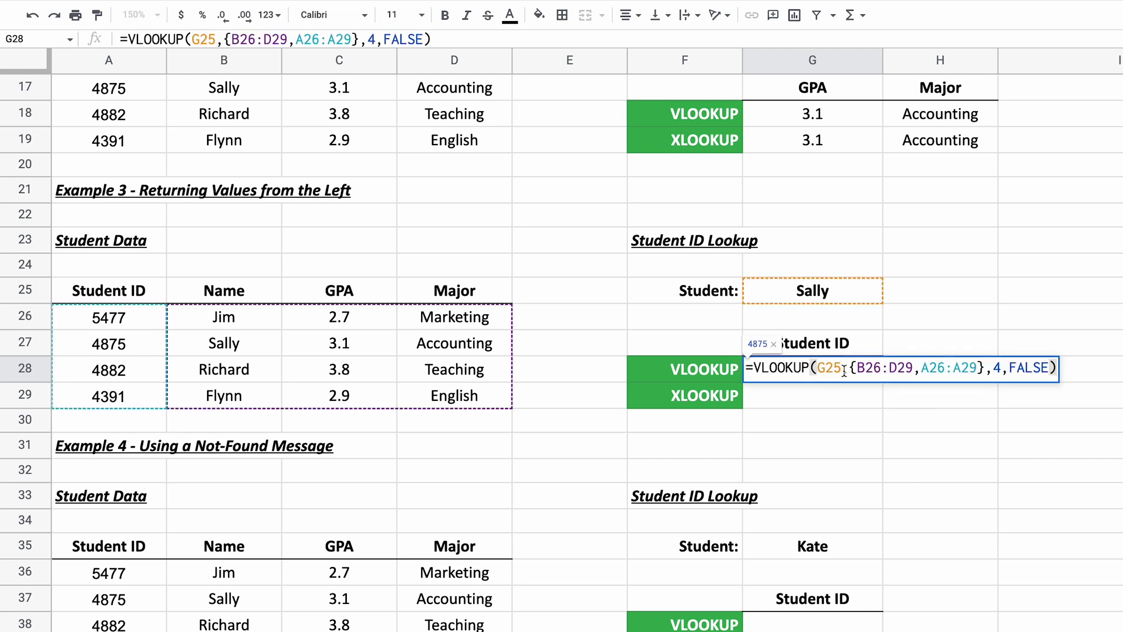
{"action": "left_click", "coordinate": [878, 366]}
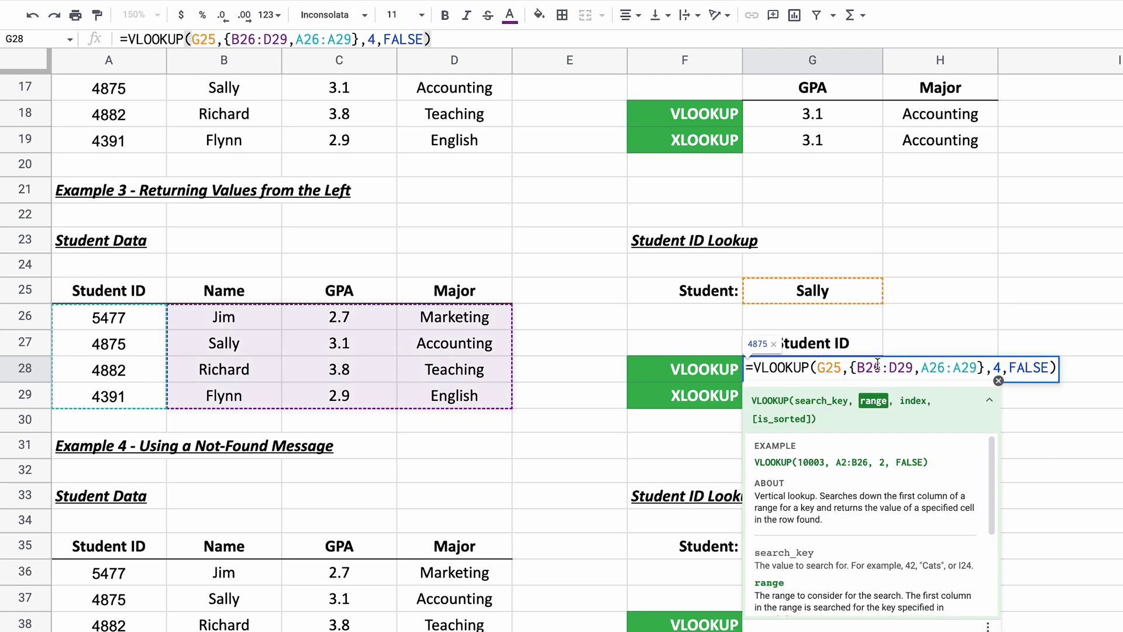
{"action": "left_click", "coordinate": [931, 368]}
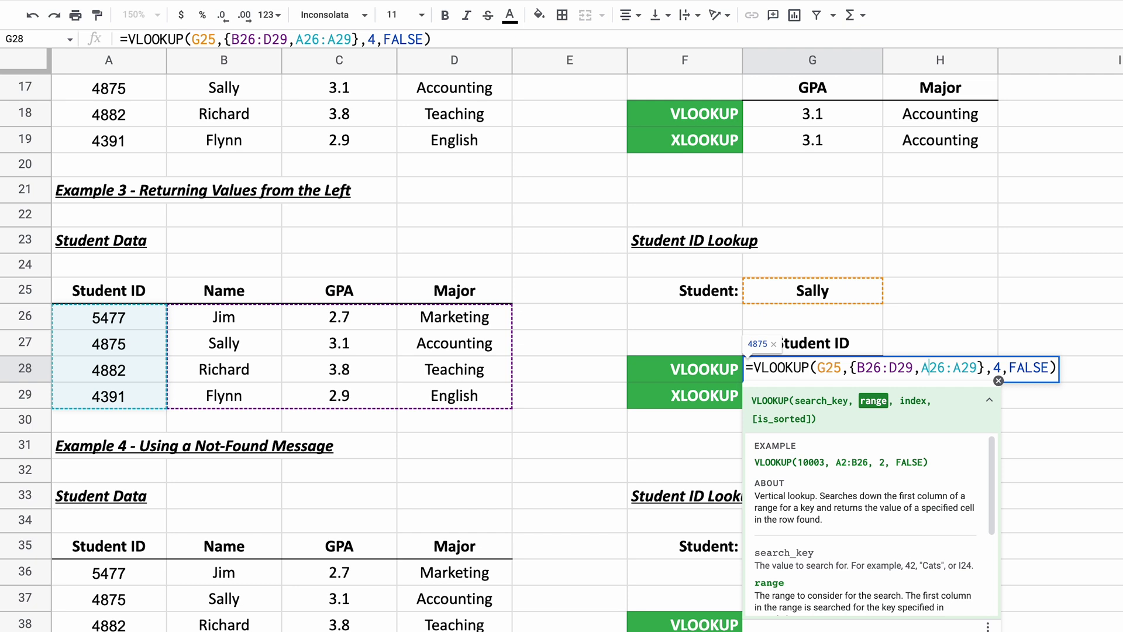
{"action": "left_click", "coordinate": [945, 368]}
{"action": "left_click", "coordinate": [993, 368]}
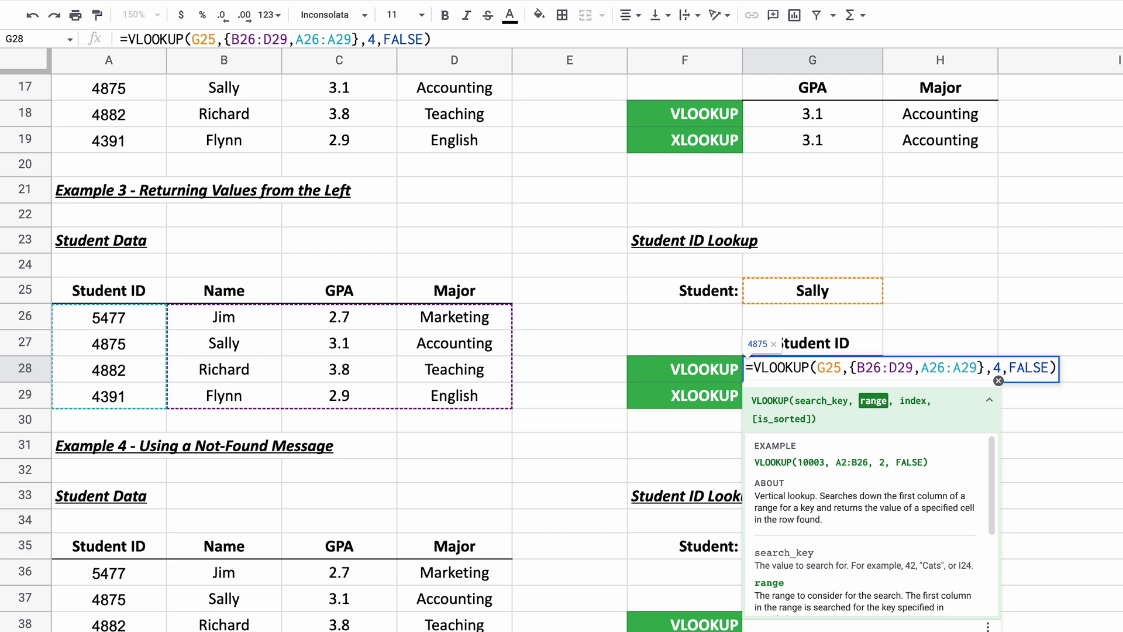
{"action": "left_click", "coordinate": [878, 368]}
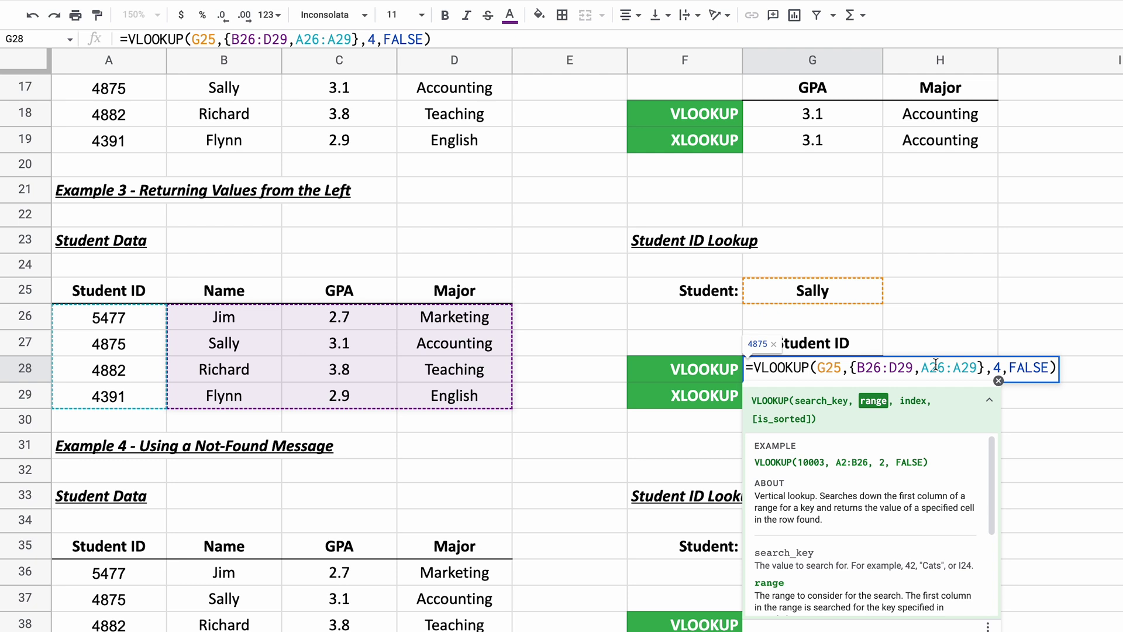
- Enter =XLOOKUP(G25,B26:B29,A26:A29) in G29 to return Sally's Student ID 4875
{"action": "key", "text": "Return"}
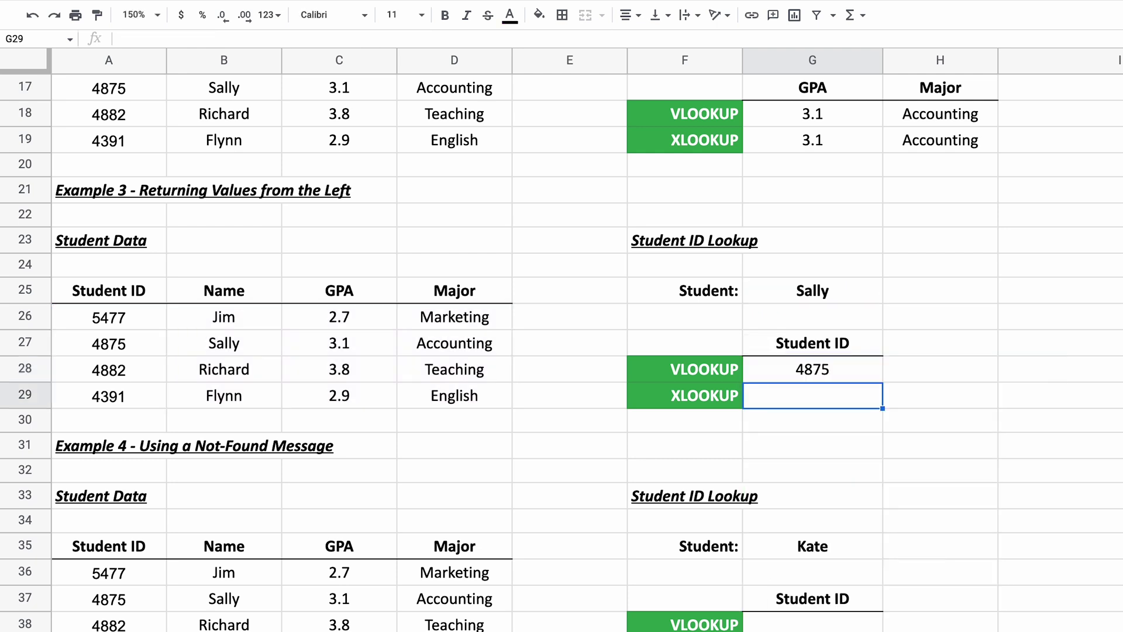
{"action": "type", "text": "="}
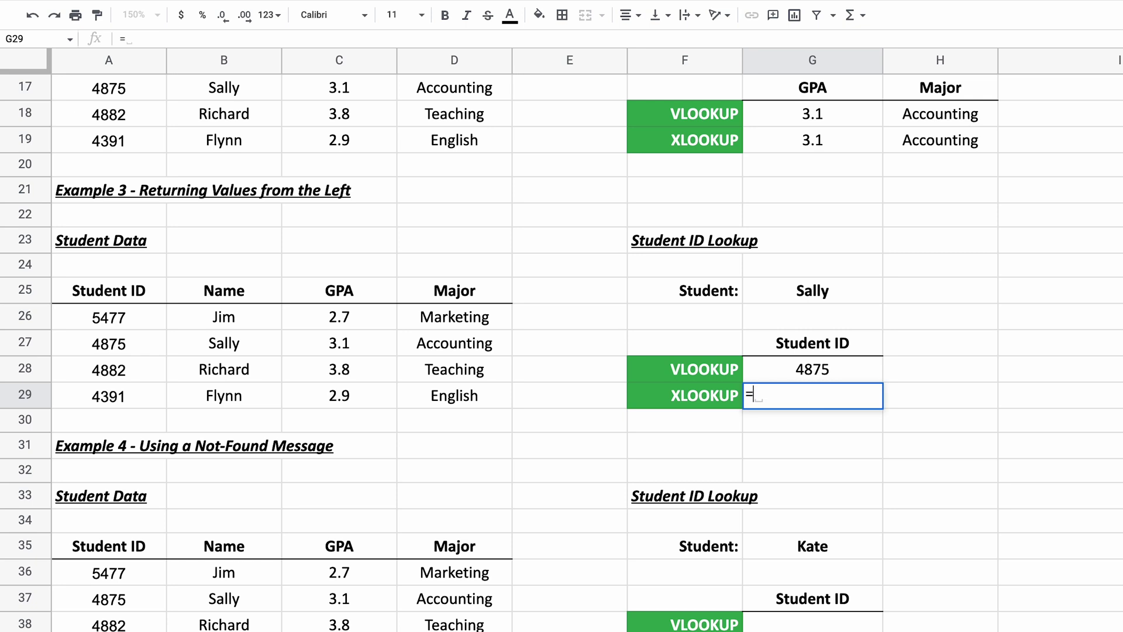
{"action": "type", "text": "XLOOKUP("}
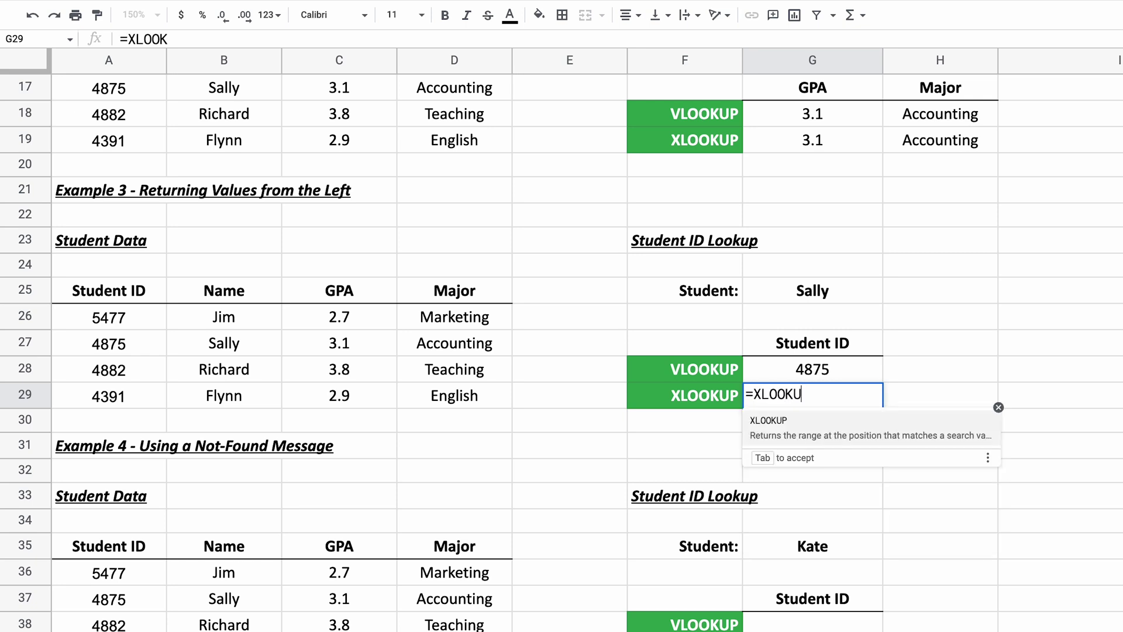
{"action": "key", "text": "Up"}
{"action": "key", "text": "Up"}
{"action": "key", "text": "Up"}
{"action": "key", "text": "Up"}
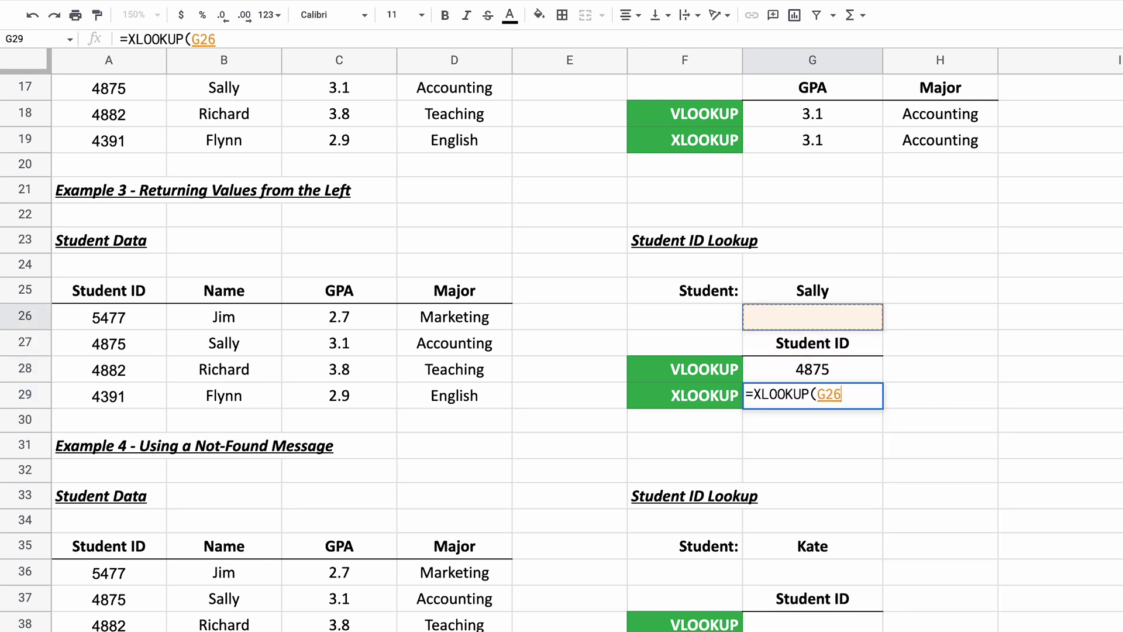
{"action": "type", "text": ","}
{"action": "key", "text": "Left"}
{"action": "key", "text": "Left"}
{"action": "key", "text": "Left"}
{"action": "key", "text": "Left"}
{"action": "key", "text": "Left"}
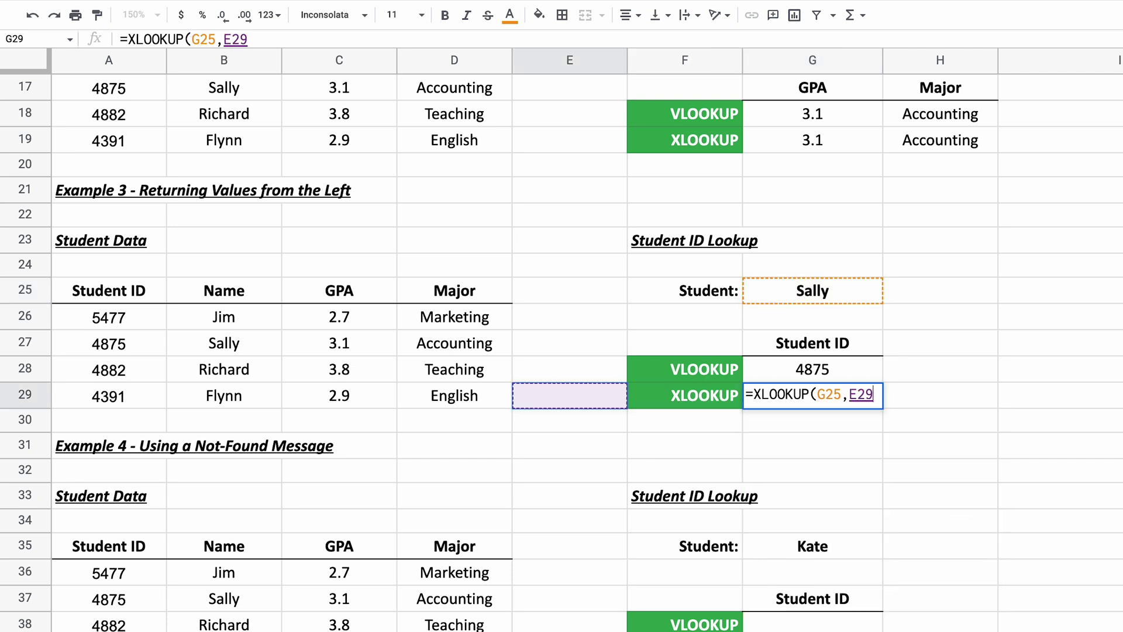
{"action": "key", "text": "Up"}
{"action": "key", "text": "Up"}
{"action": "key", "text": "Up"}
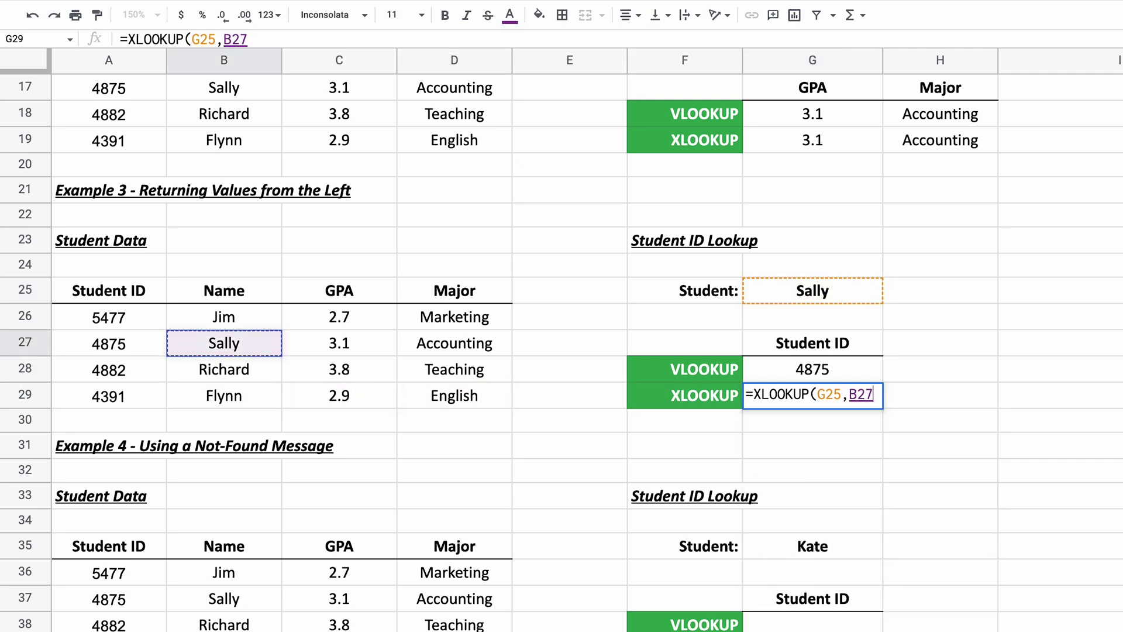
{"action": "key", "text": "shift+Down"}
{"action": "key", "text": "shift+Down"}
{"action": "key", "text": "shift+Down"}
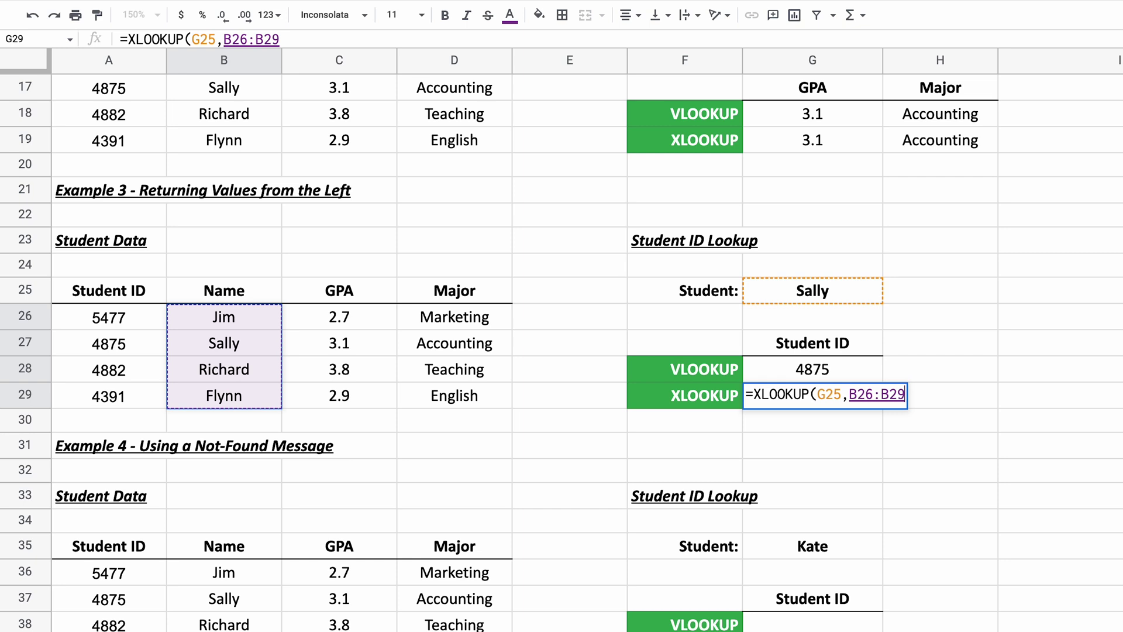
{"action": "type", "text": ","}
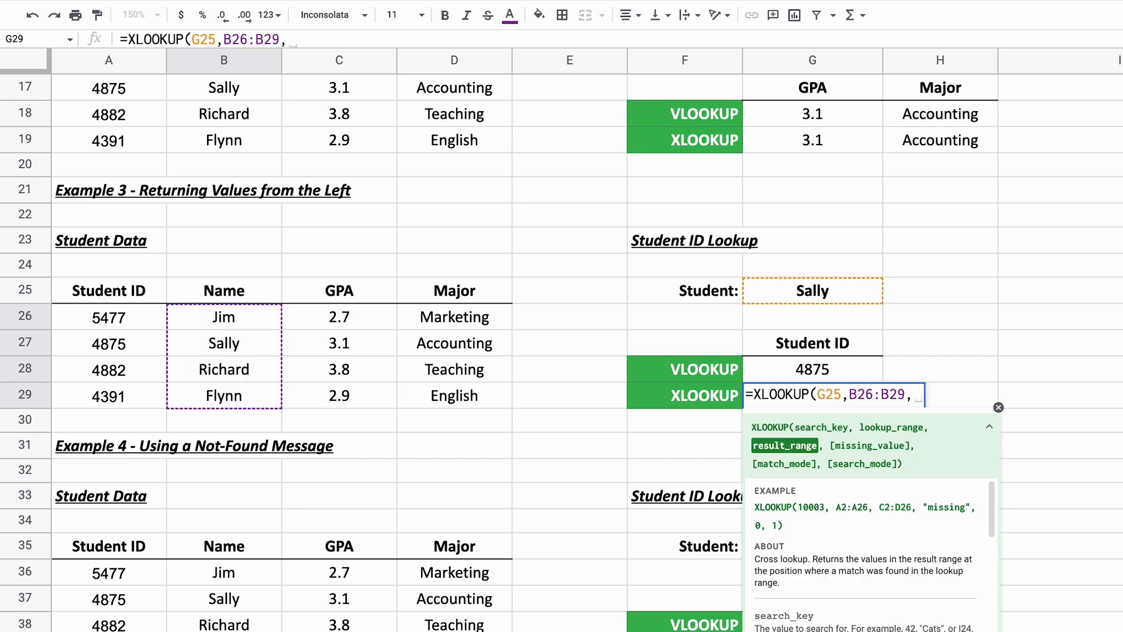
{"action": "key", "text": "Left"}
{"action": "key", "text": "Left"}
{"action": "key", "text": "Left"}
{"action": "key", "text": "Left"}
{"action": "key", "text": "Left"}
{"action": "key", "text": "Left"}
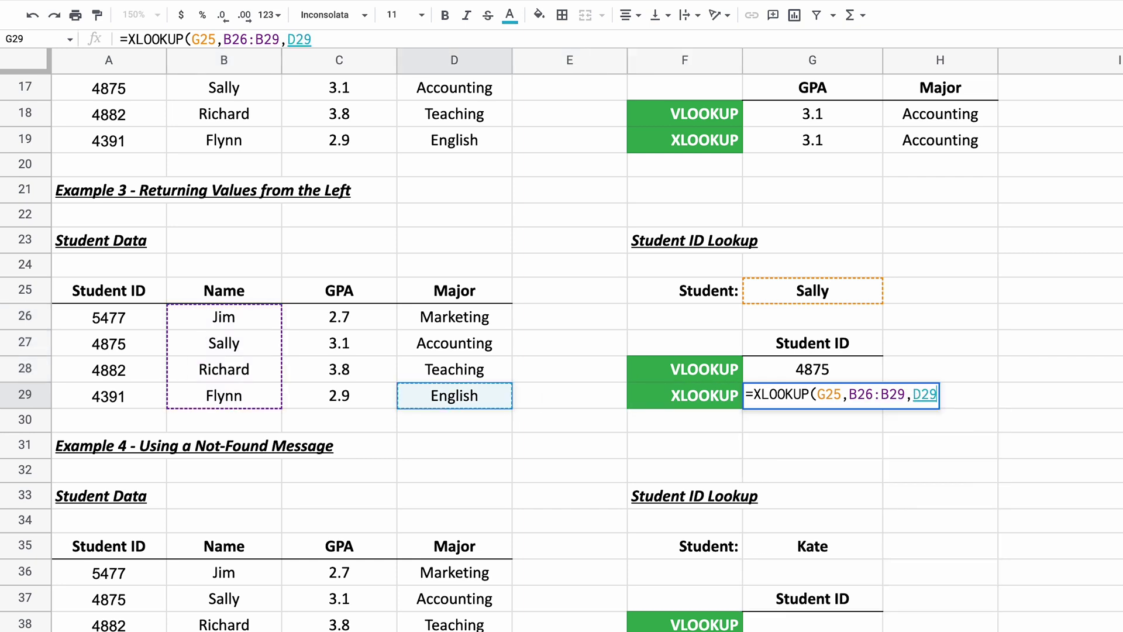
{"action": "key", "text": "shift+Up"}
{"action": "key", "text": "shift+Up"}
{"action": "key", "text": "shift+Up"}
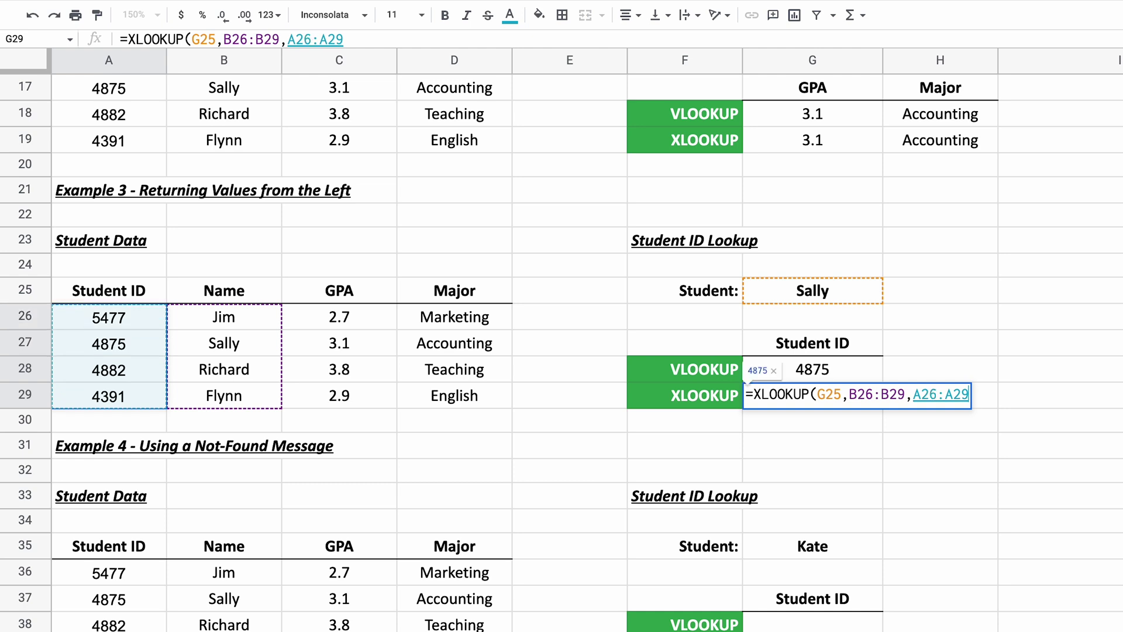
{"action": "key", "text": "Return"}
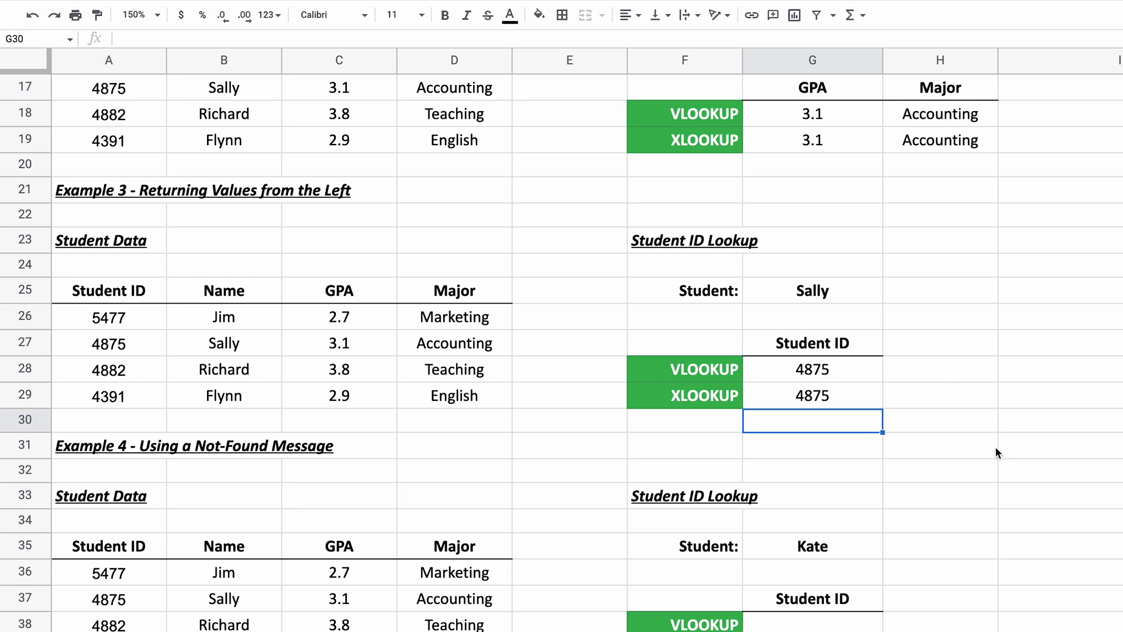
- Inspect the empty Example 4 VLOOKUP result for Kate
{"action": "scroll", "coordinate": [1024, 454], "scroll_direction": "down", "scroll_amount": 5}
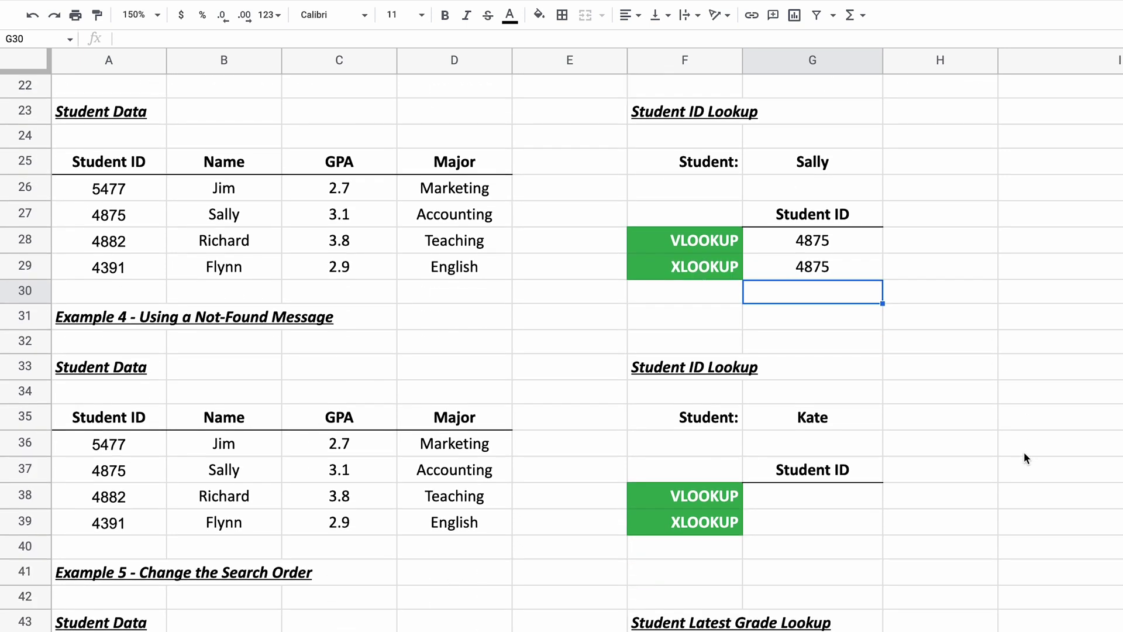
{"action": "scroll", "coordinate": [1024, 456], "scroll_direction": "down", "scroll_amount": 1}
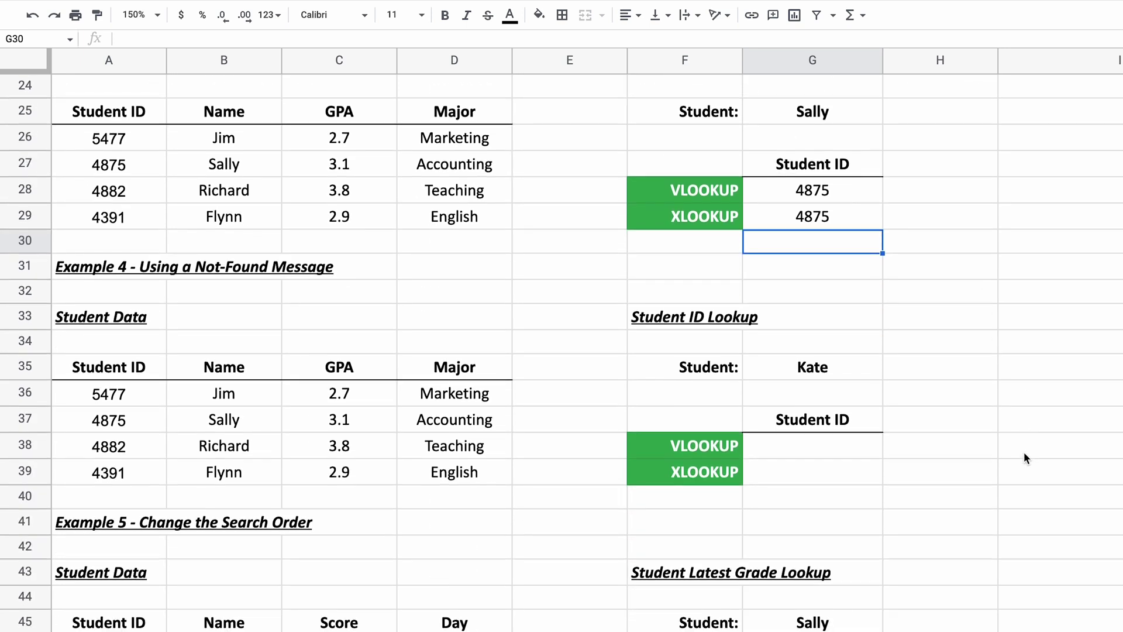
{"action": "left_click", "coordinate": [792, 440]}
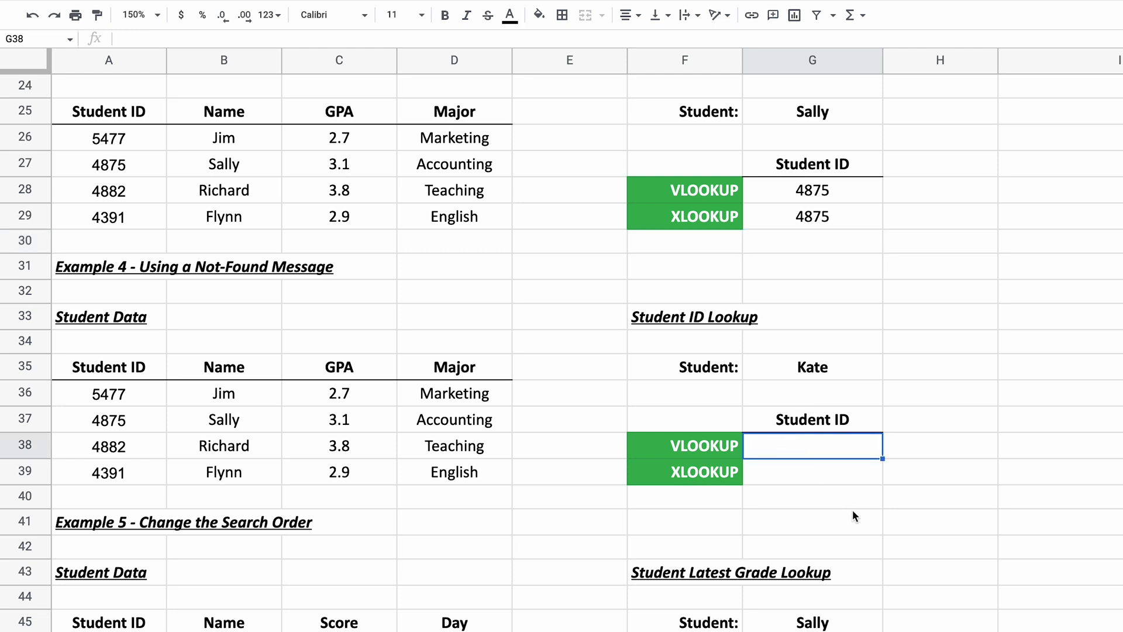
{"action": "left_click", "coordinate": [844, 373]}
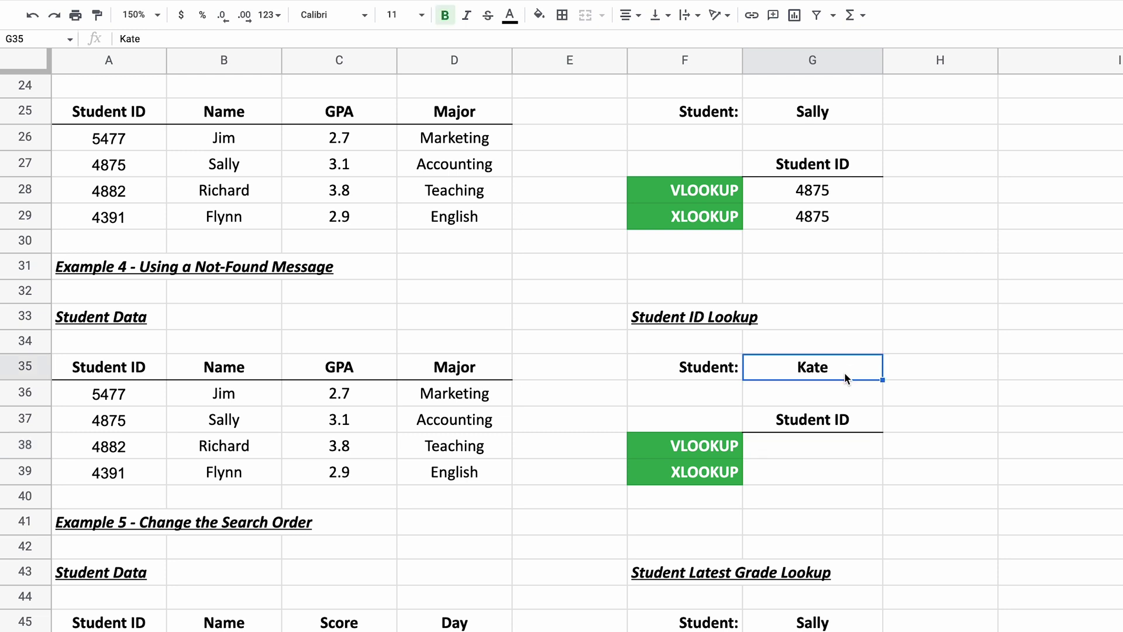
{"action": "left_click", "coordinate": [834, 444]}
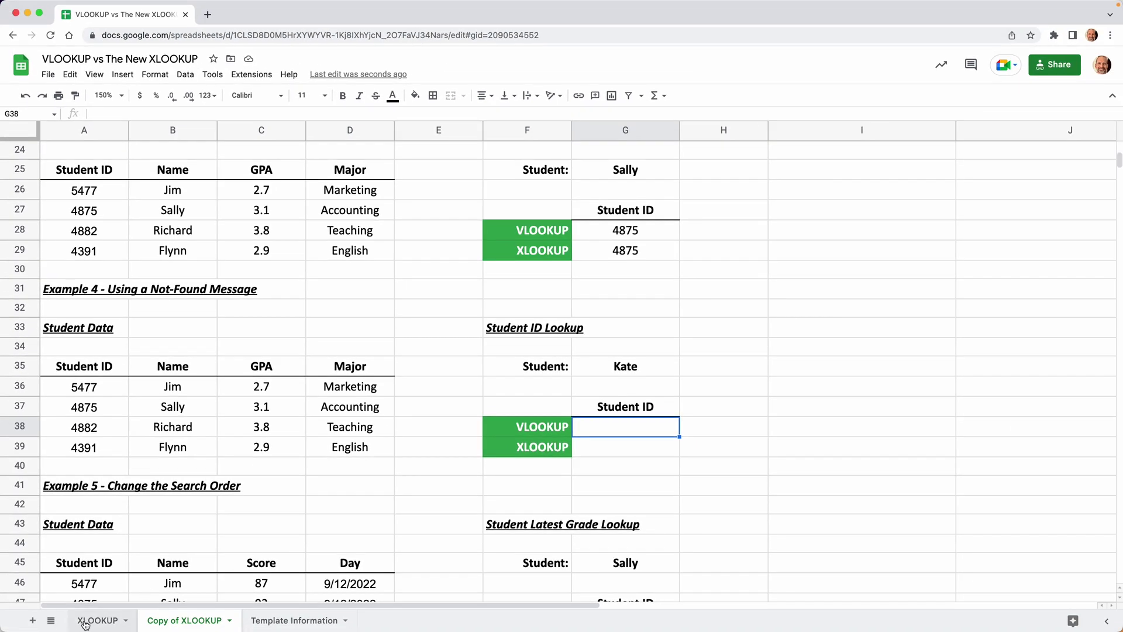
- Copy the IF/ISERROR VLOOKUP formula from G38 on the XLOOKUP sheet
{"action": "left_click", "coordinate": [93, 621]}
{"action": "scroll", "coordinate": [681, 468], "scroll_direction": "down", "scroll_amount": 2}
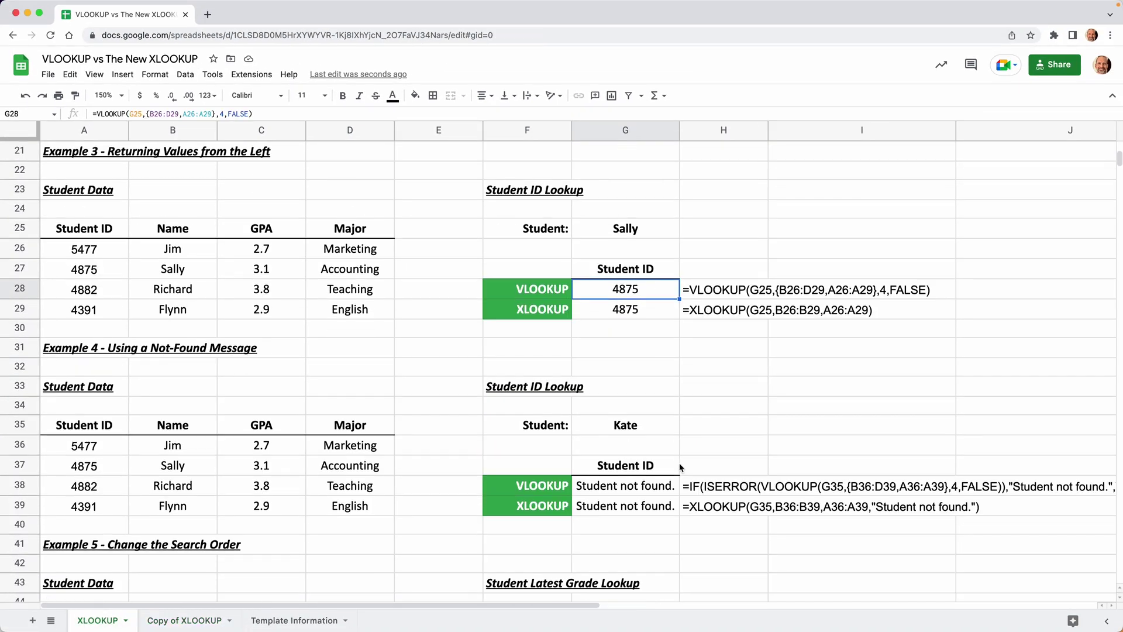
{"action": "left_click", "coordinate": [711, 491]}
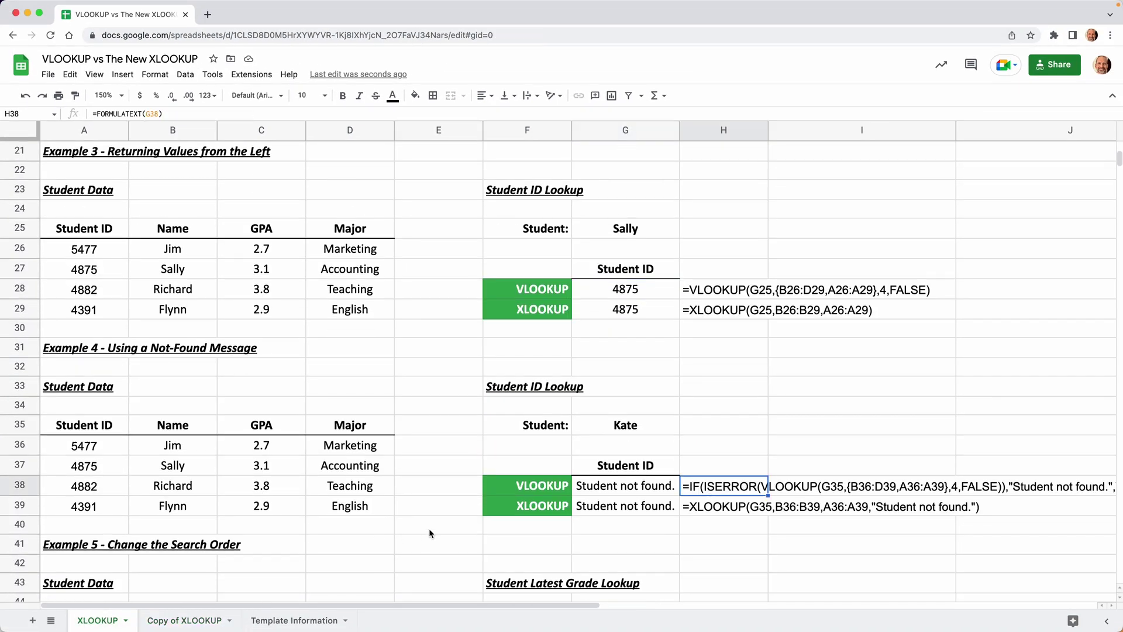
{"action": "right_click", "coordinate": [611, 489]}
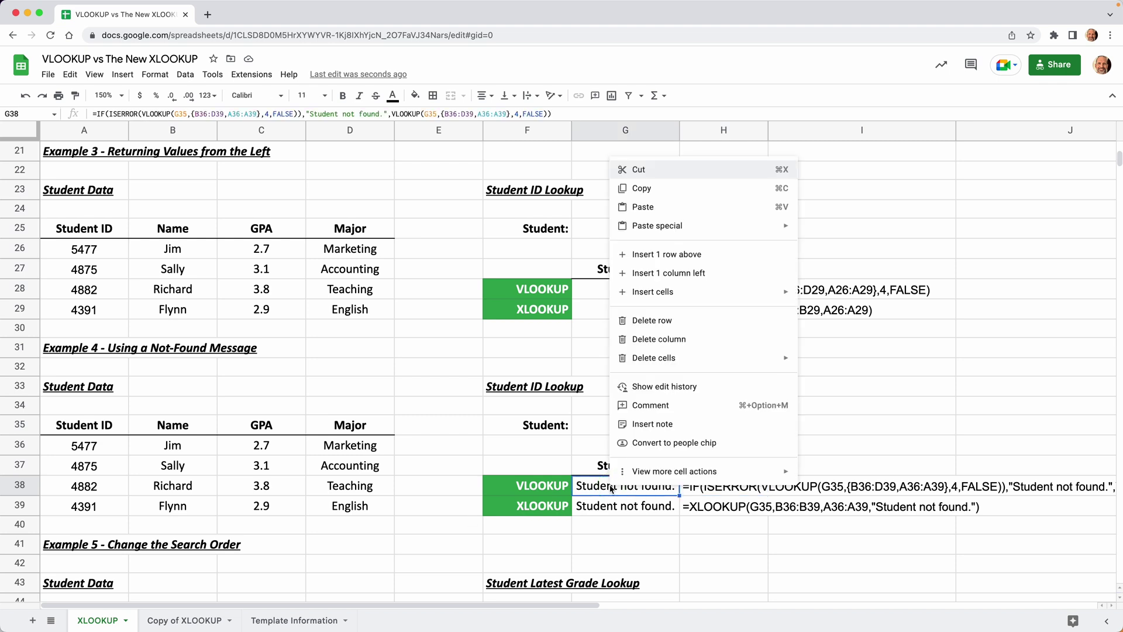
{"action": "left_click", "coordinate": [655, 189]}
- Paste it into G38 on Copy of XLOOKUP, showing "Student not found." for Kate
{"action": "left_click", "coordinate": [193, 621]}
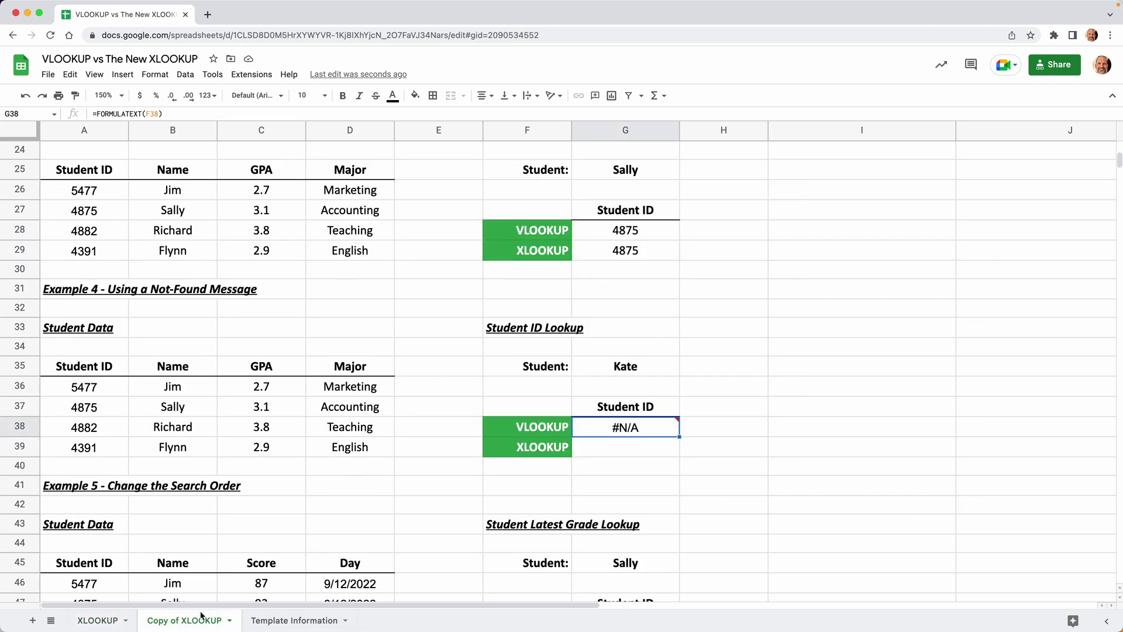
{"action": "right_click", "coordinate": [617, 427]}
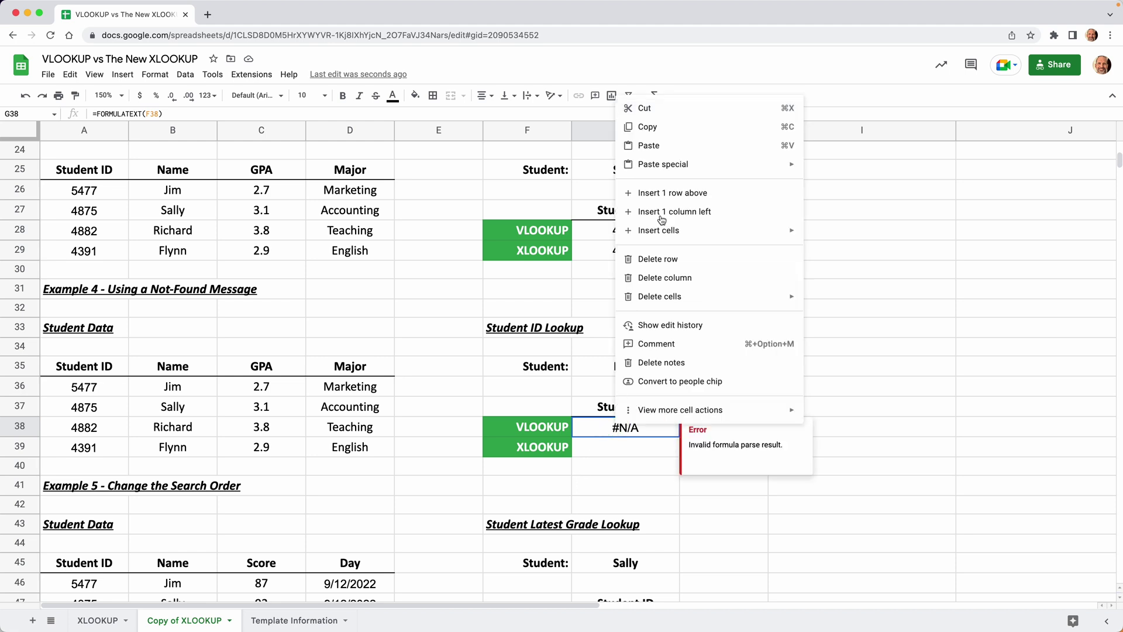
{"action": "left_click", "coordinate": [663, 153]}
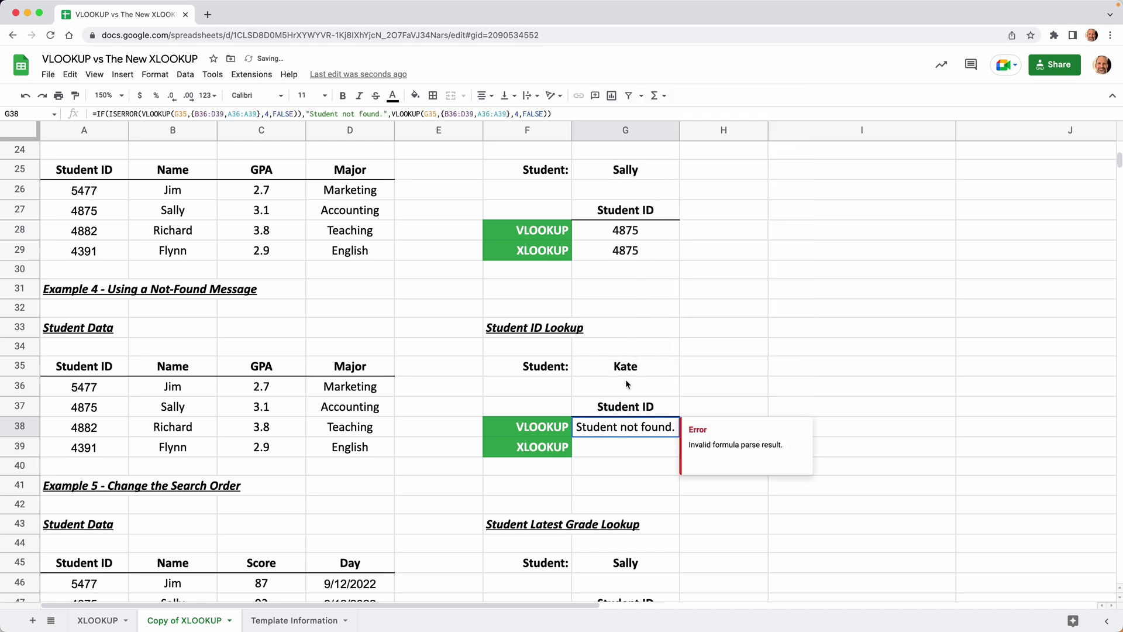
{"action": "triple_click", "coordinate": [630, 426]}
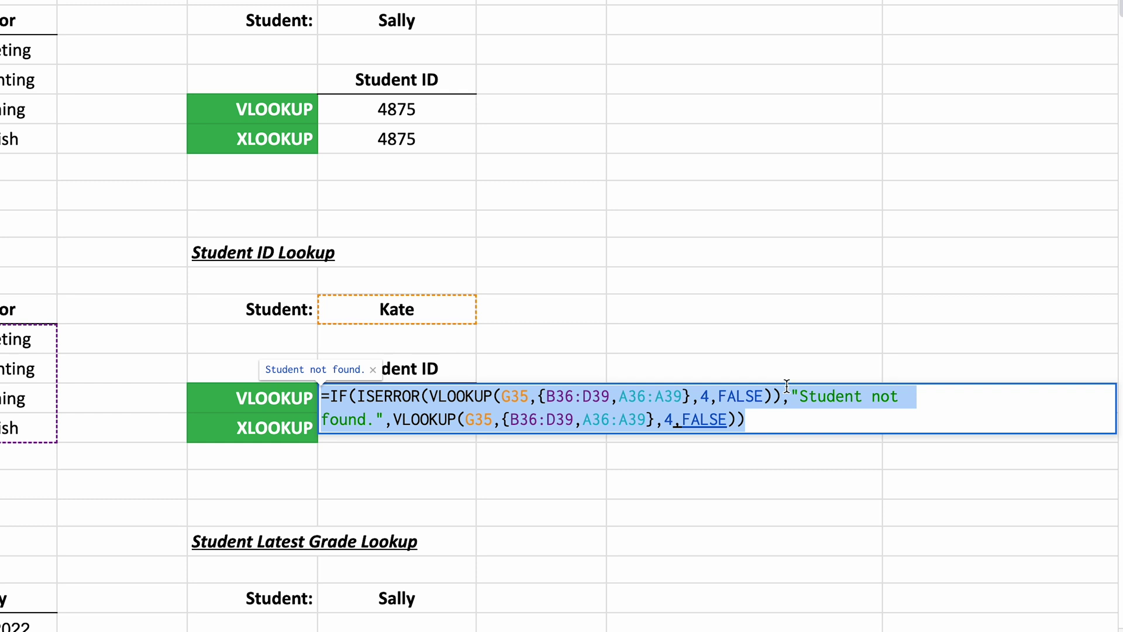
{"action": "key", "text": "Escape"}
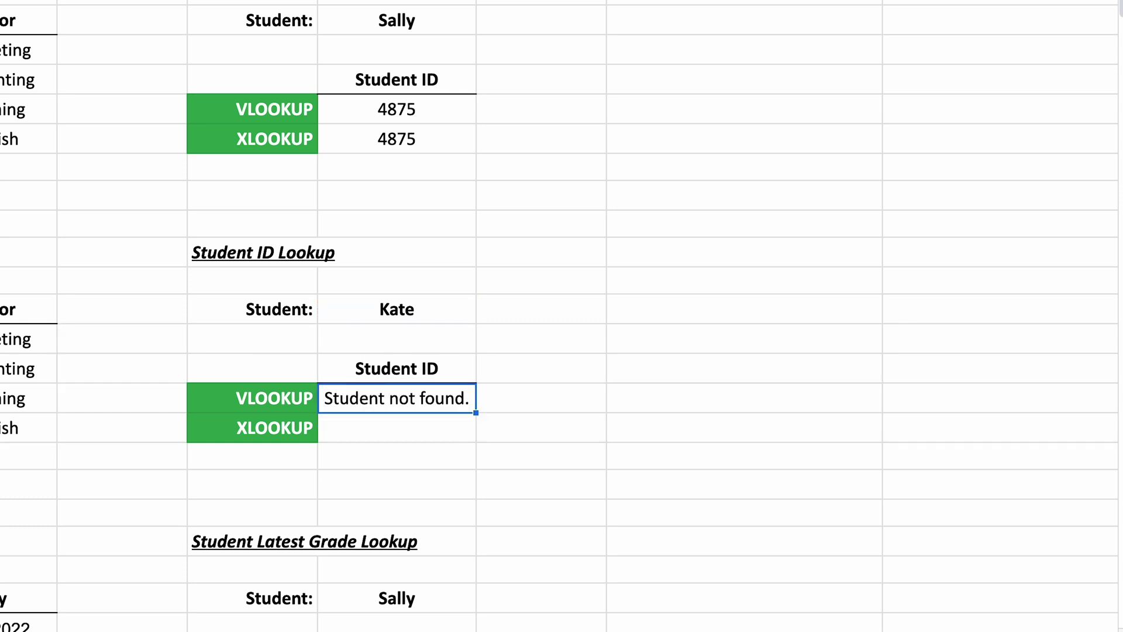
{"action": "left_click", "coordinate": [447, 437]}
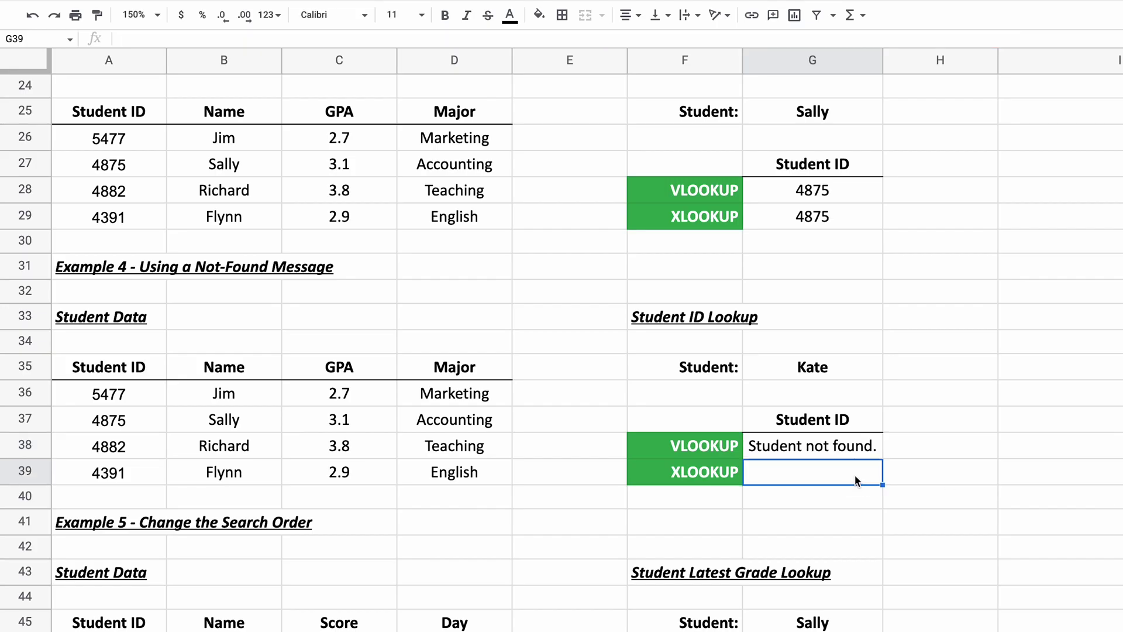
- Enter =XLOOKUP(G35,B36:B39,A36:A39,"Student not found.") in G39 for Kate
{"action": "type", "text": "=XLOOKUP(G35,"}
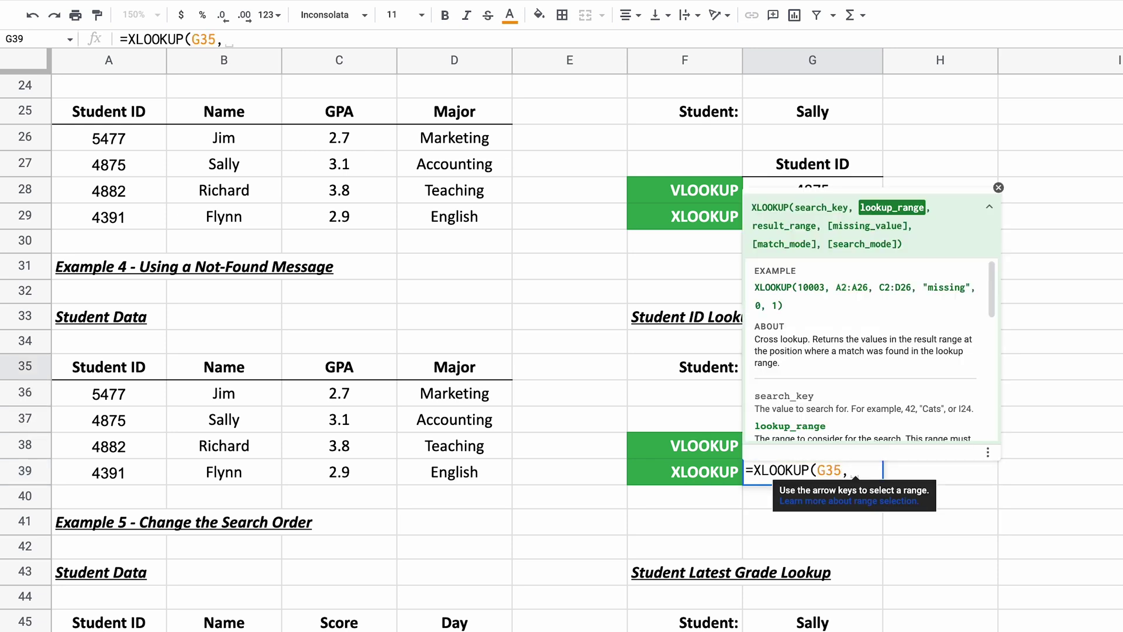
{"action": "key", "text": "Left"}
{"action": "key", "text": "Left"}
{"action": "key", "text": "Left"}
{"action": "key", "text": "Left"}
{"action": "key", "text": "Left"}
{"action": "key", "text": "shift+Up"}
{"action": "key", "text": "shift+Up"}
{"action": "key", "text": "shift+Up"}
{"action": "type", "text": ","}
{"action": "key", "text": "Left"}
{"action": "key", "text": "Left"}
{"action": "key", "text": "Left"}
{"action": "key", "text": "Left"}
{"action": "key", "text": "Left"}
{"action": "key", "text": "Left"}
{"action": "key", "text": "shift+Up"}
{"action": "key", "text": "shift+Up"}
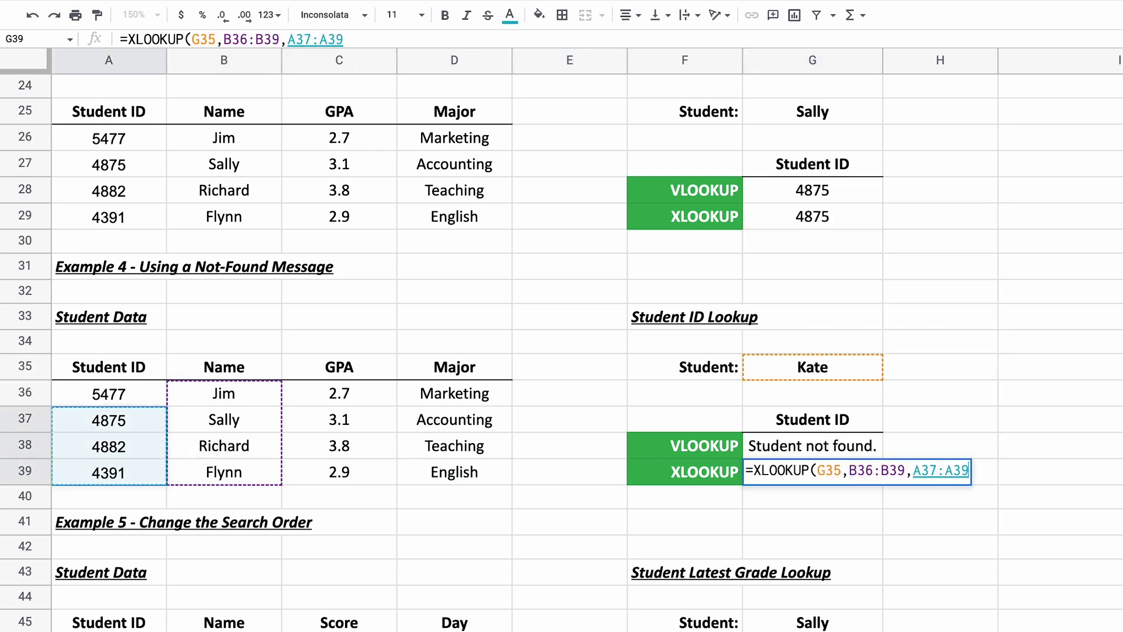
{"action": "key", "text": "shift+Up"}
{"action": "type", "text": ","}
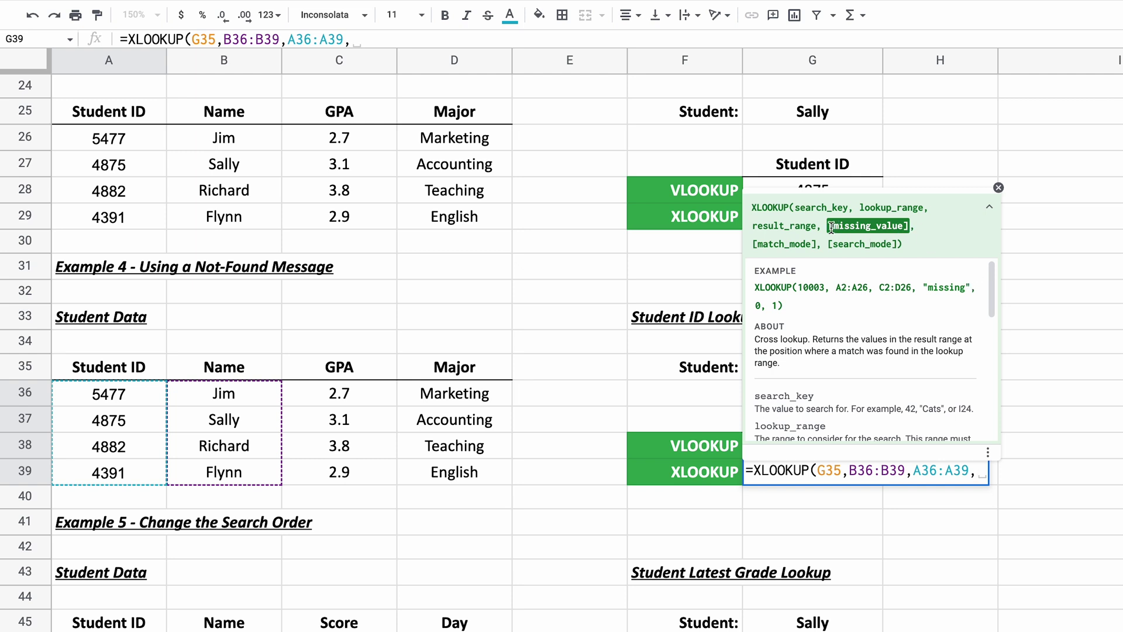
{"action": "type", "text": "\"STUD"}
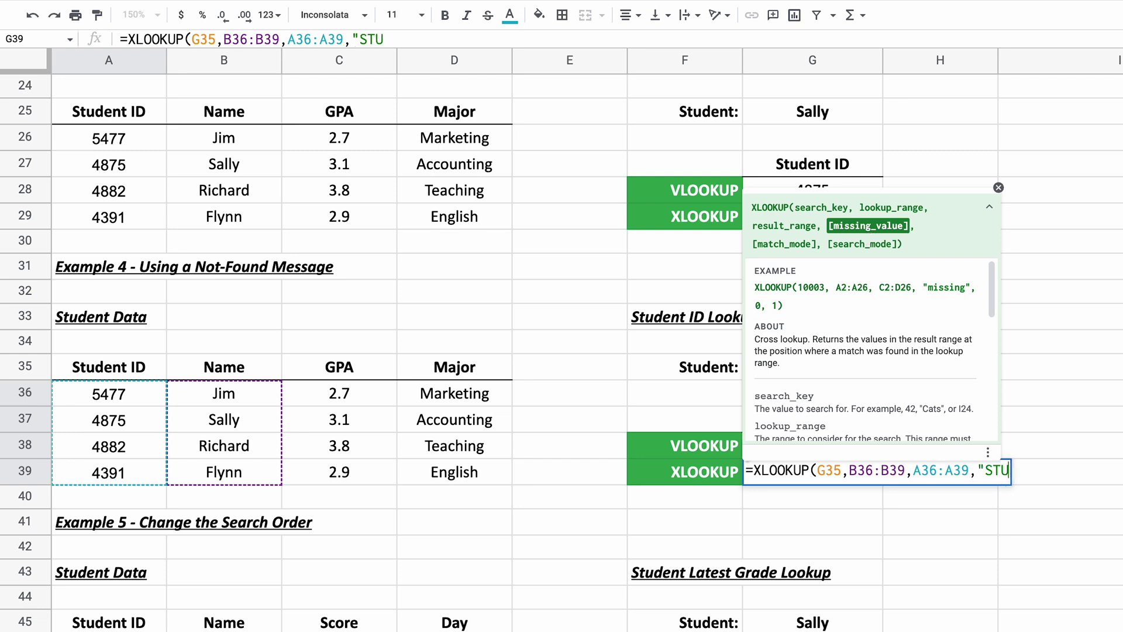
{"action": "key", "text": "BackSpace"}
{"action": "key", "text": "BackSpace"}
{"action": "key", "text": "BackSpace"}
{"action": "type", "text": "tudent not fo"}
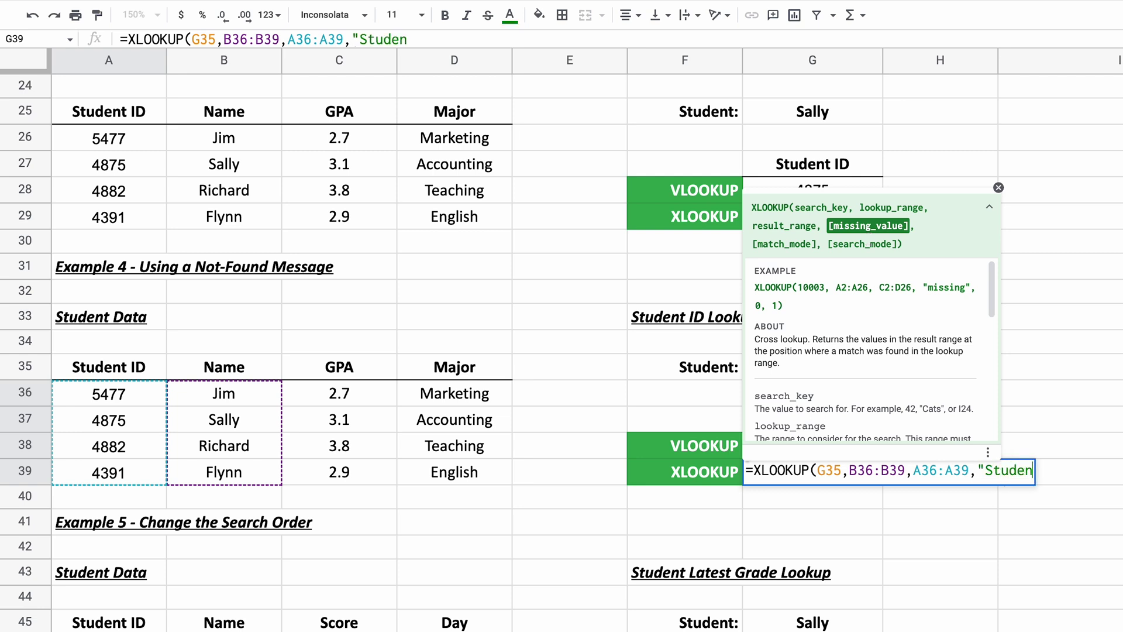
{"action": "type", "text": "und.\""}
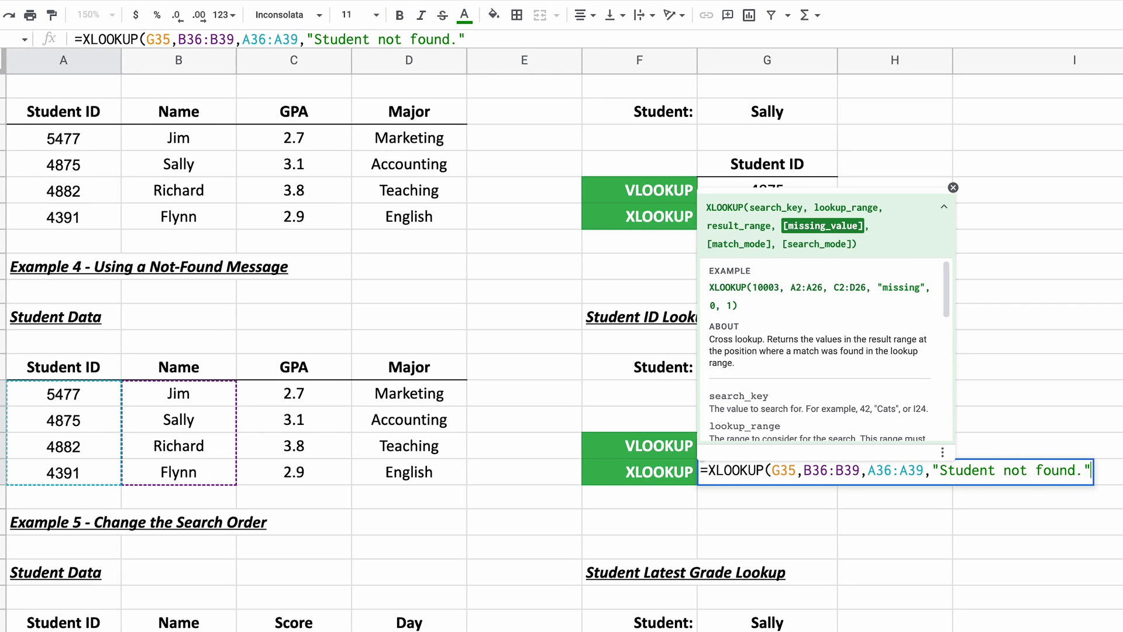
{"action": "type", "text": ")"}
{"action": "key", "text": "Return"}
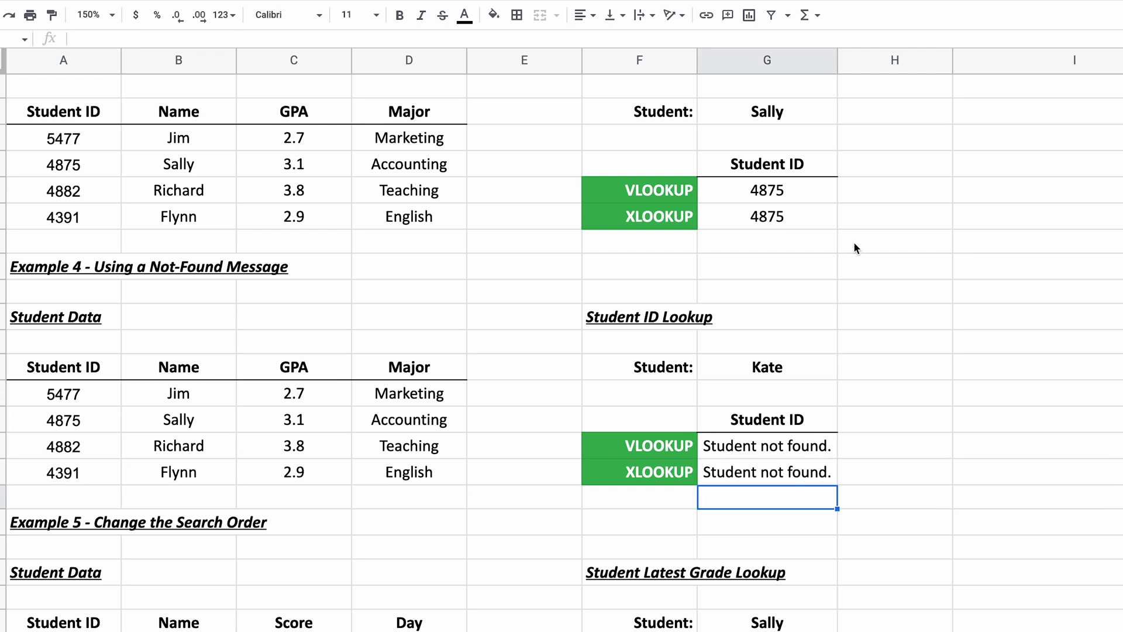
- Enter =FORMULATEXT(G38) in H38 and fill it down to H39
{"action": "left_click", "coordinate": [872, 441]}
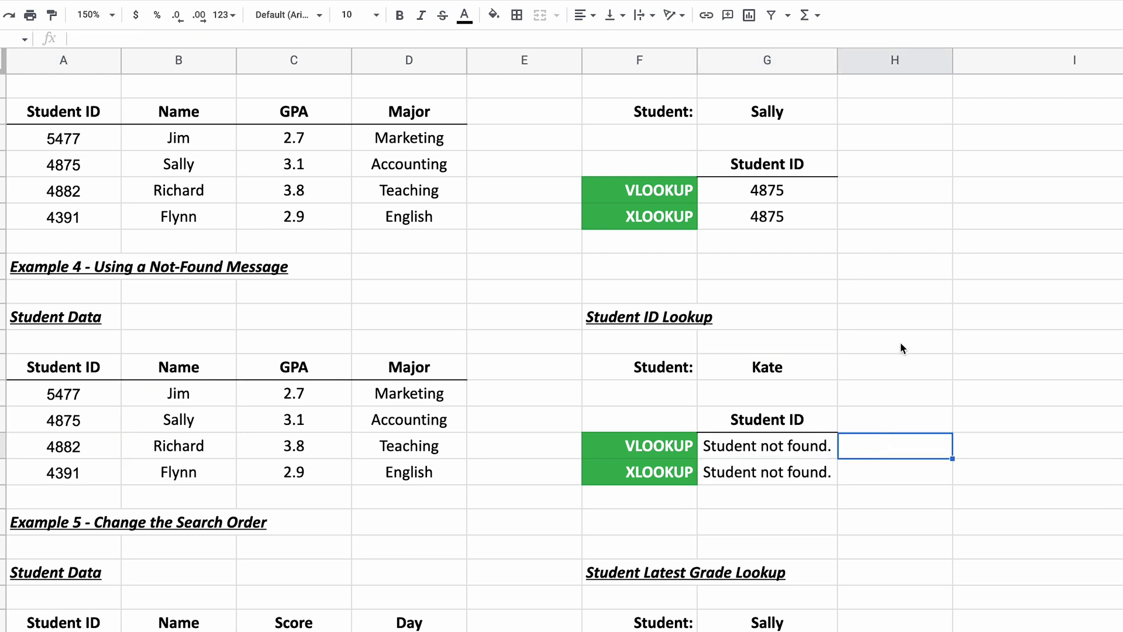
{"action": "type", "text": "=FORMULATEXT("}
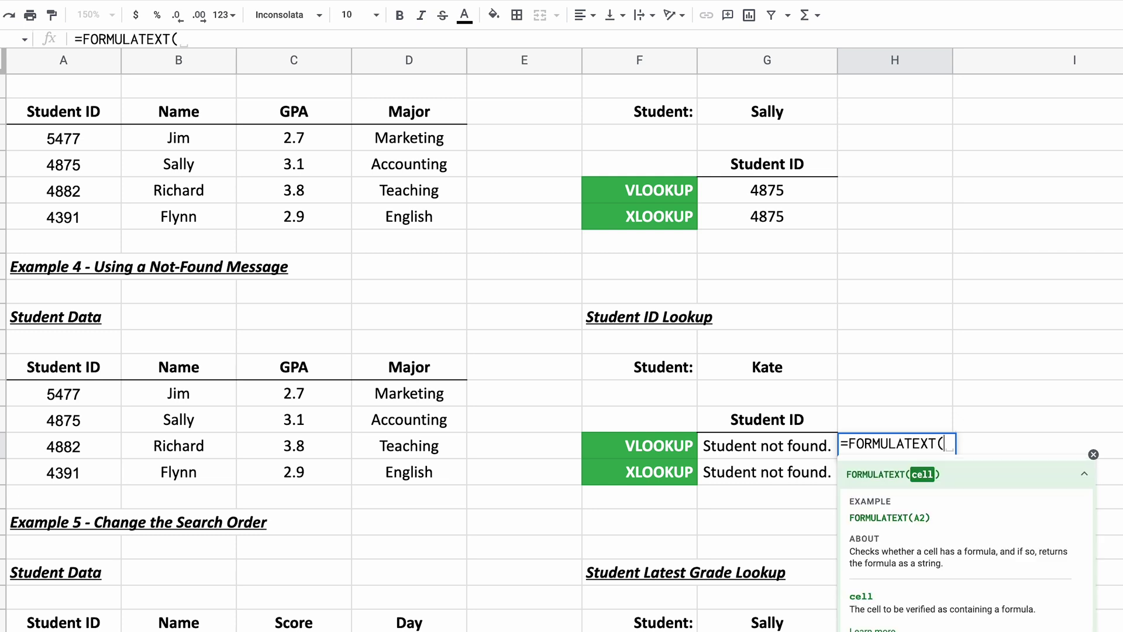
{"action": "key", "text": "Left"}
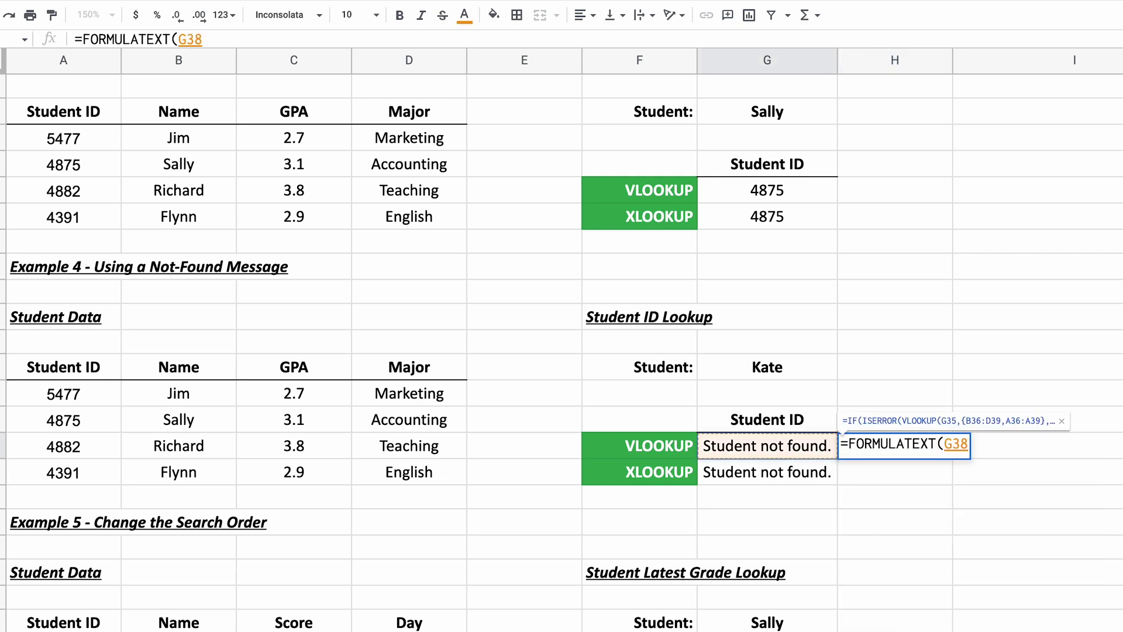
{"action": "key", "text": "Return"}
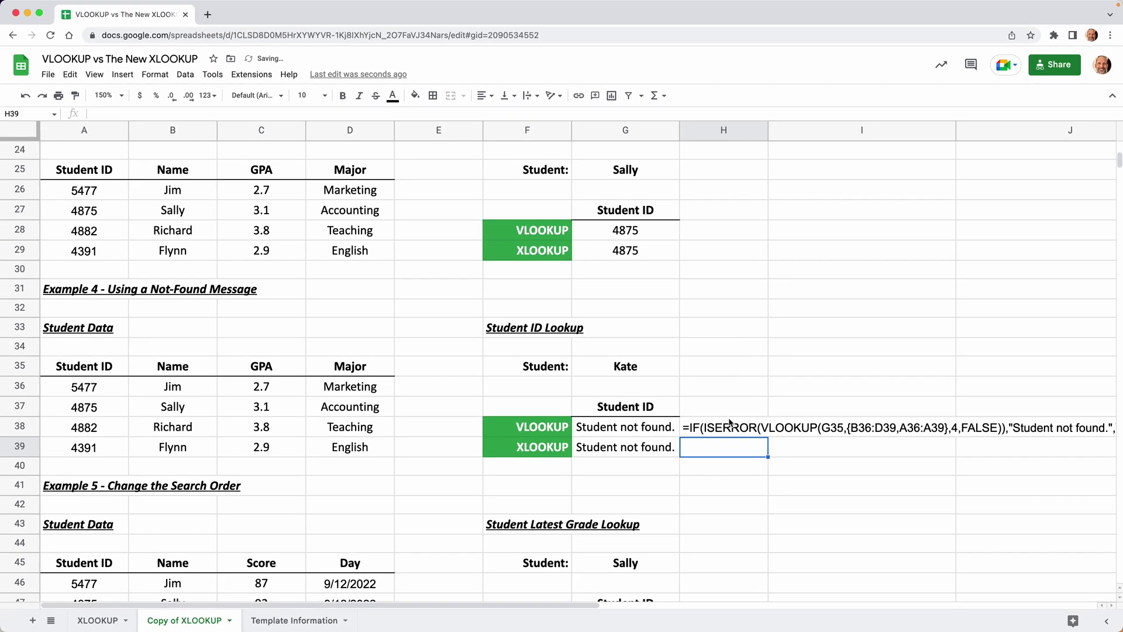
{"action": "left_click", "coordinate": [731, 430]}
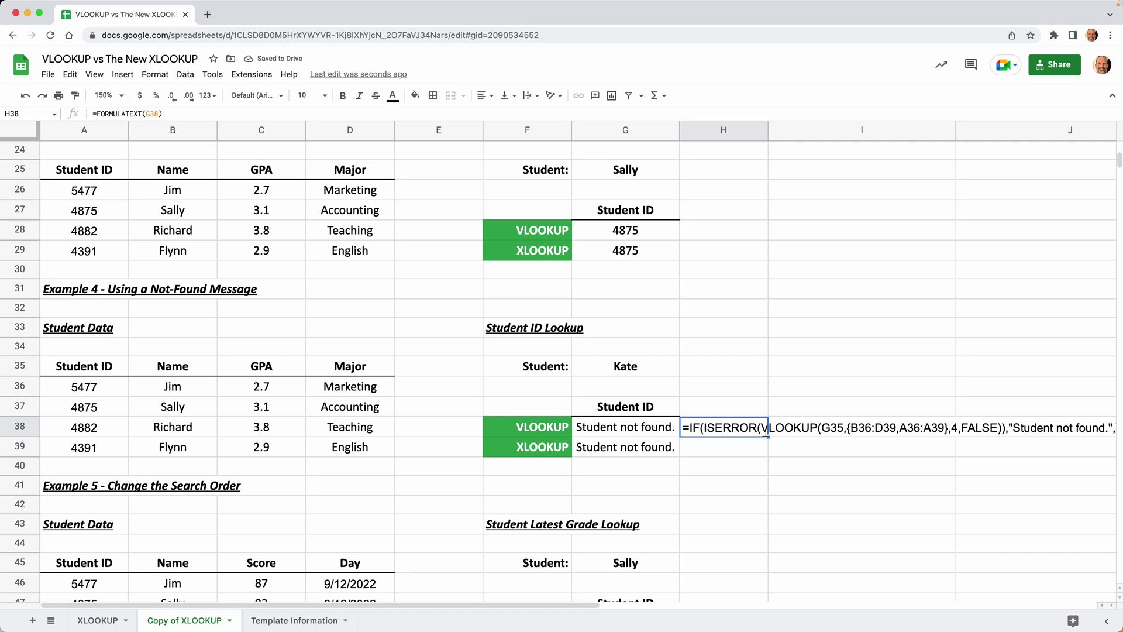
{"action": "left_click_drag", "start_coordinate": [768, 436], "coordinate": [768, 452]}
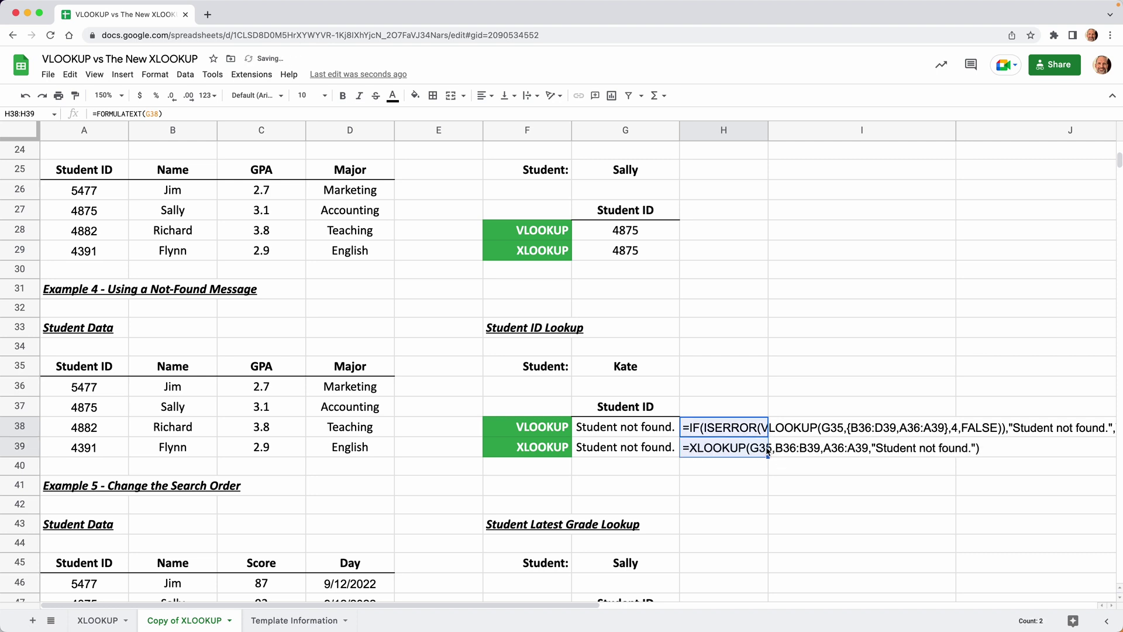
{"action": "left_click", "coordinate": [752, 366]}
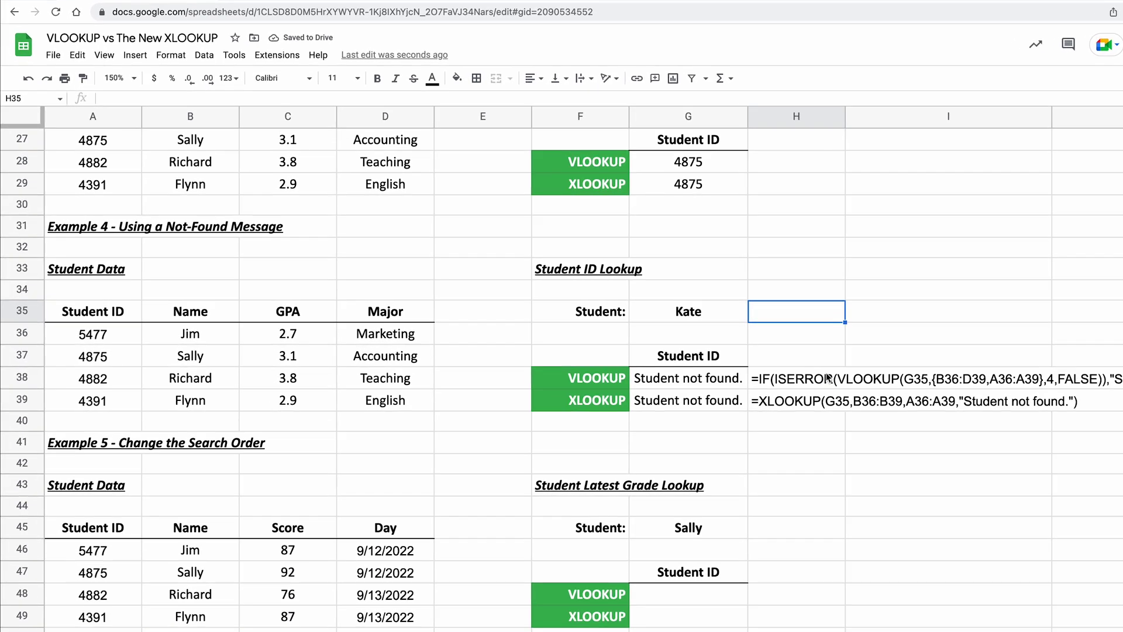
{"action": "scroll", "coordinate": [918, 389], "scroll_direction": "down", "scroll_amount": 2}
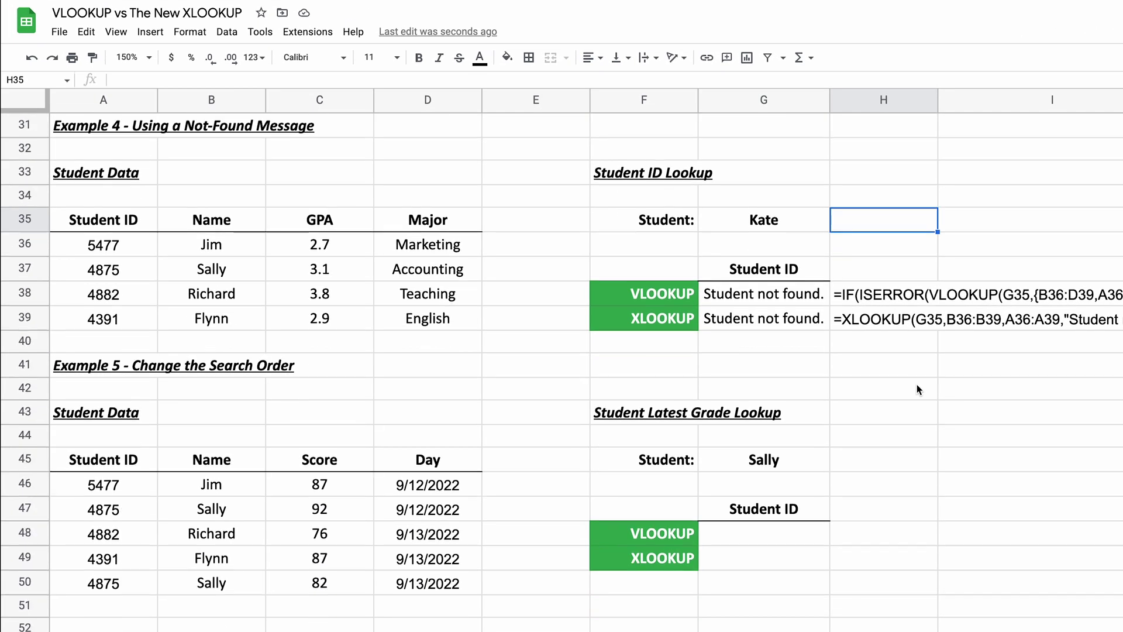
- Enter =VLOOKUP(G45,B46:C50,2,FALSE) in G48, returning the first matching score 92
{"action": "scroll", "coordinate": [918, 389], "scroll_direction": "down", "scroll_amount": 1}
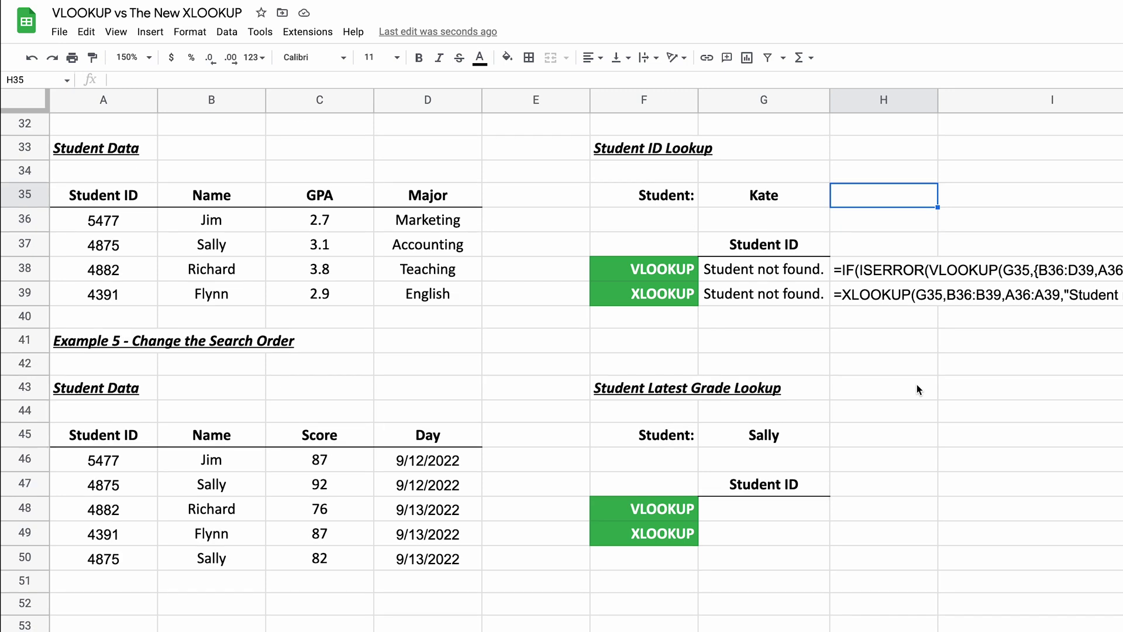
{"action": "left_click", "coordinate": [726, 517]}
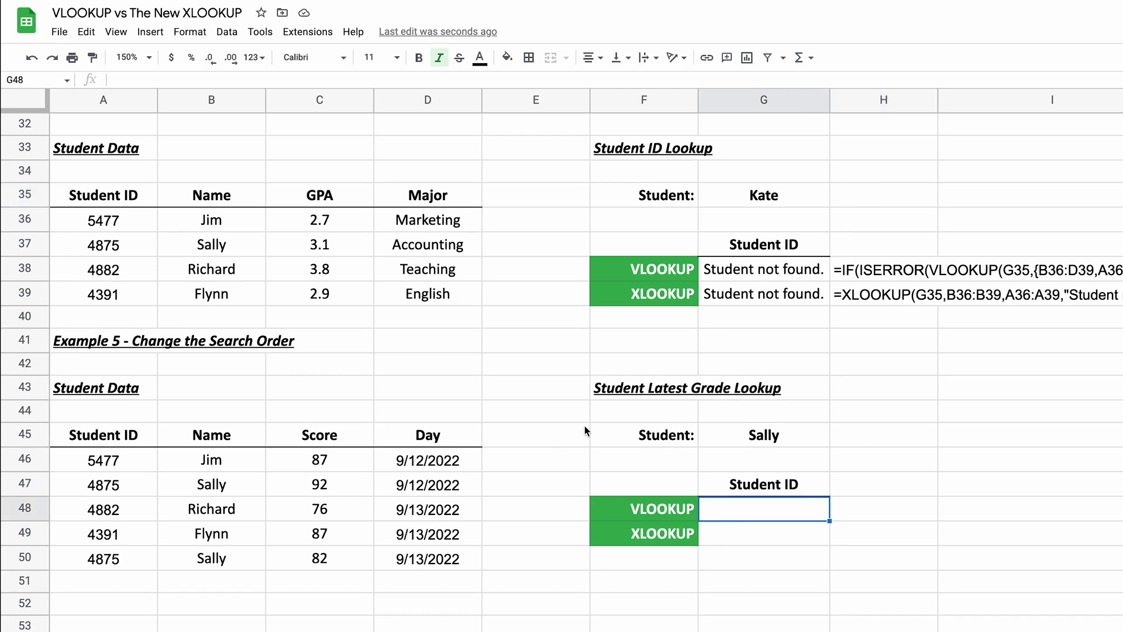
{"action": "type", "text": "="}
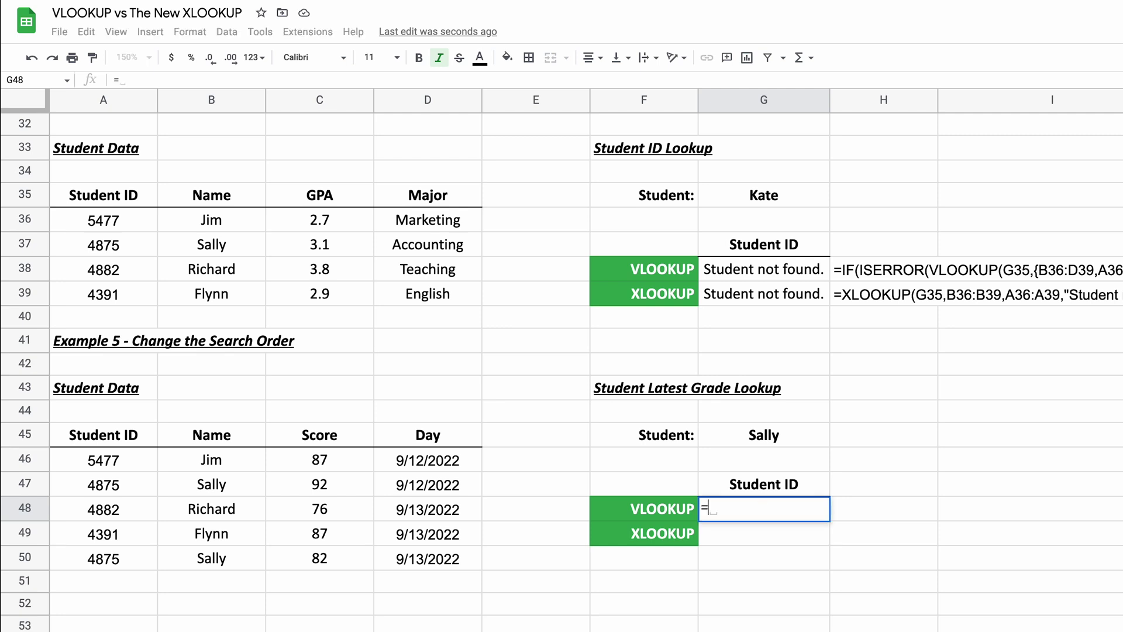
{"action": "type", "text": "VLOOKUP("}
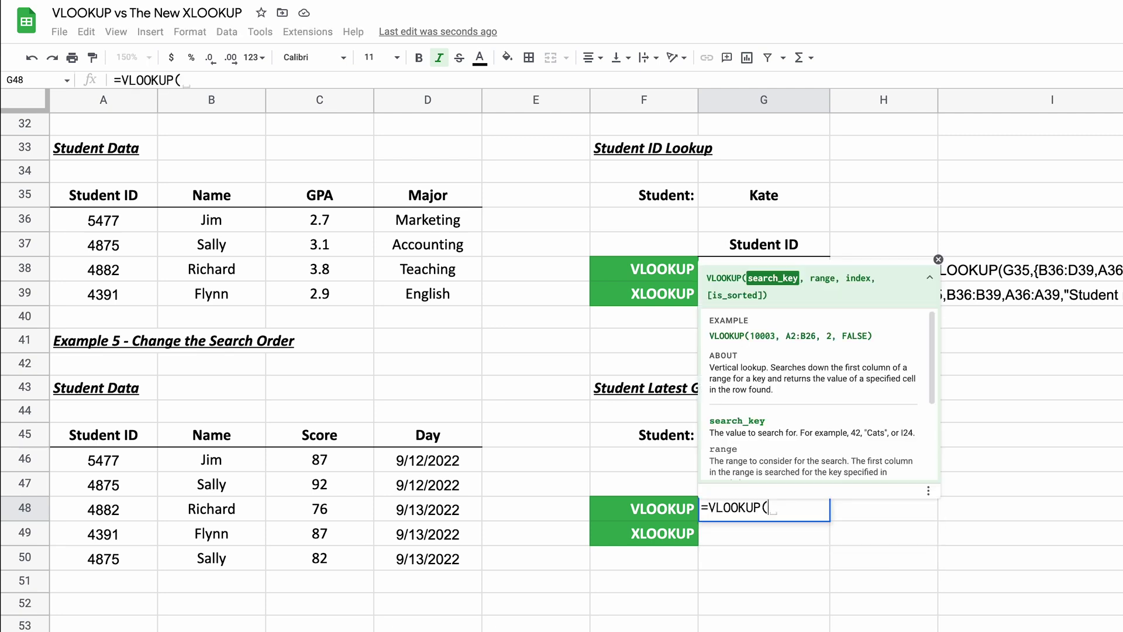
{"action": "key", "text": "Up"}
{"action": "key", "text": "Up"}
{"action": "key", "text": "Up"}
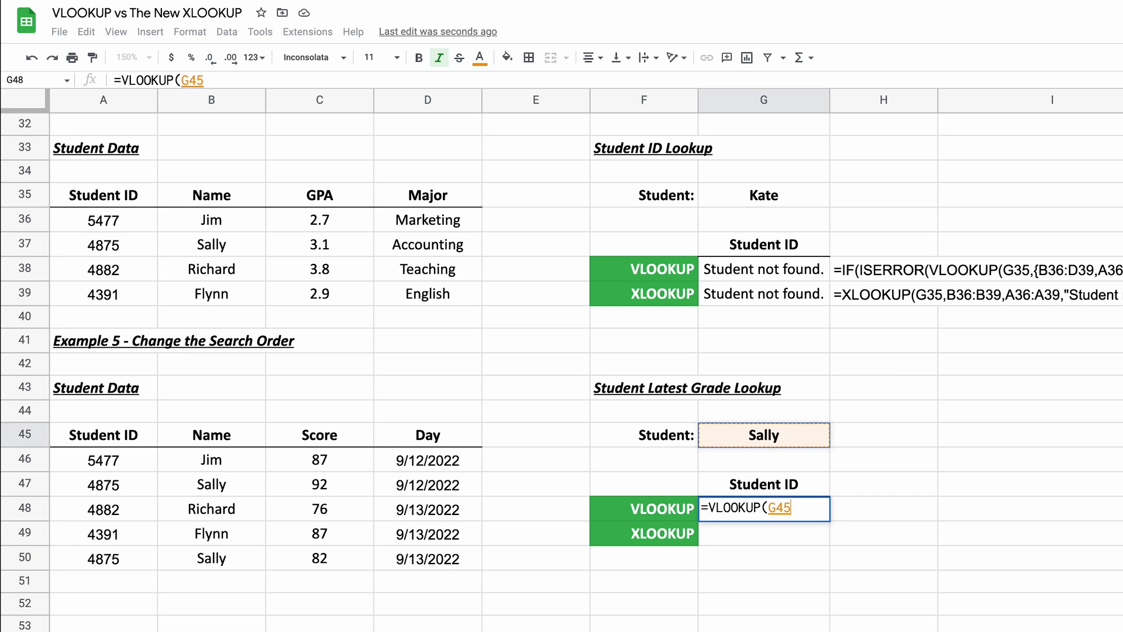
{"action": "type", "text": ","}
{"action": "key", "text": "Left"}
{"action": "key", "text": "Left"}
{"action": "key", "text": "Left"}
{"action": "key", "text": "Left"}
{"action": "key", "text": "Left"}
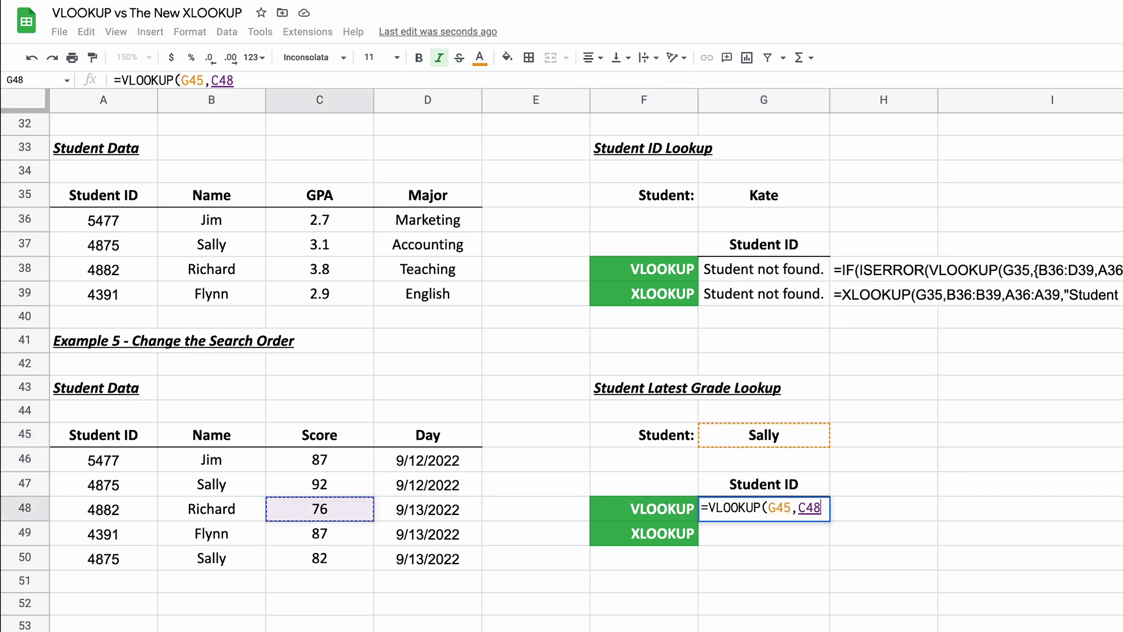
{"action": "key", "text": "Up"}
{"action": "key", "text": "Up"}
{"action": "key", "text": "shift+Right"}
{"action": "key", "text": "shift+Down"}
{"action": "key", "text": "shift+Down"}
{"action": "key", "text": "shift+Down"}
{"action": "key", "text": "shift+Down"}
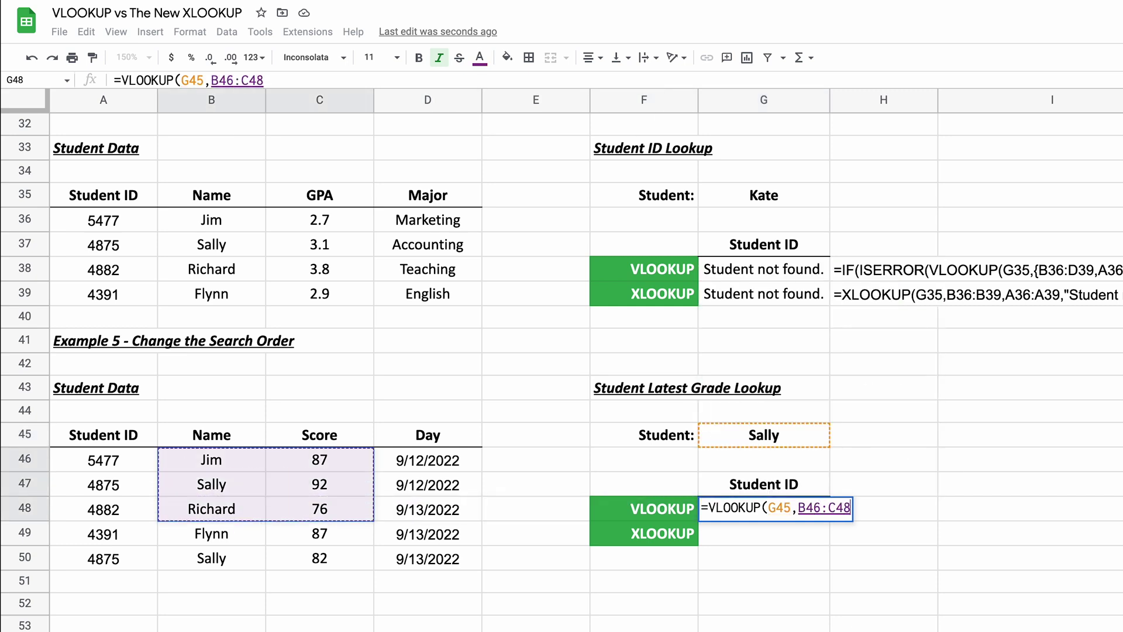
{"action": "type", "text": ",2"}
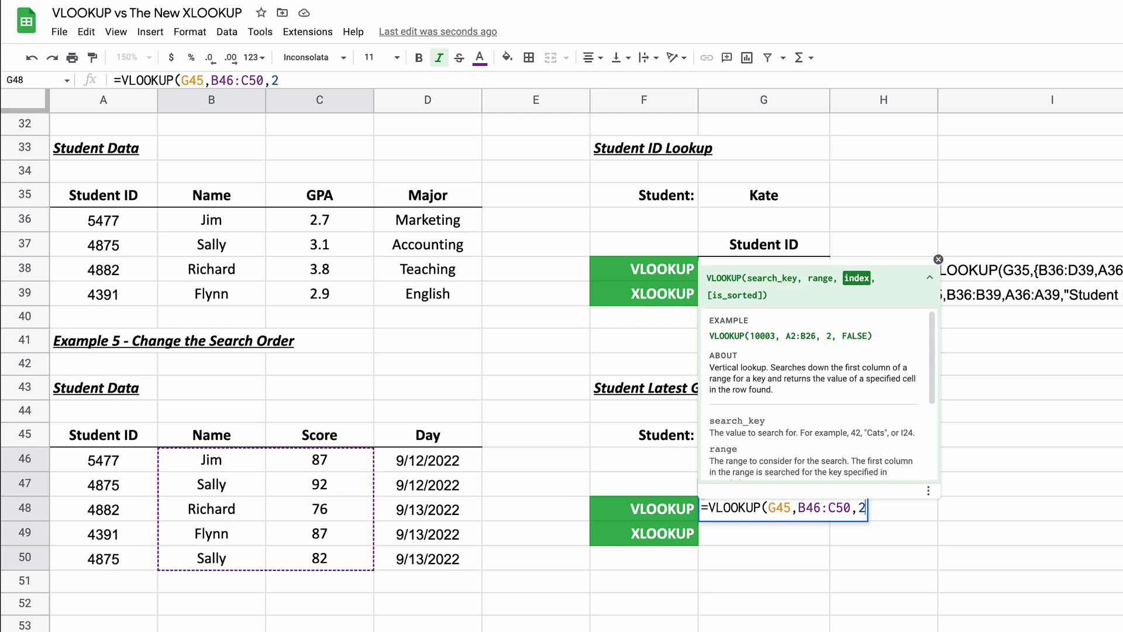
{"action": "type", "text": ",FALSE"}
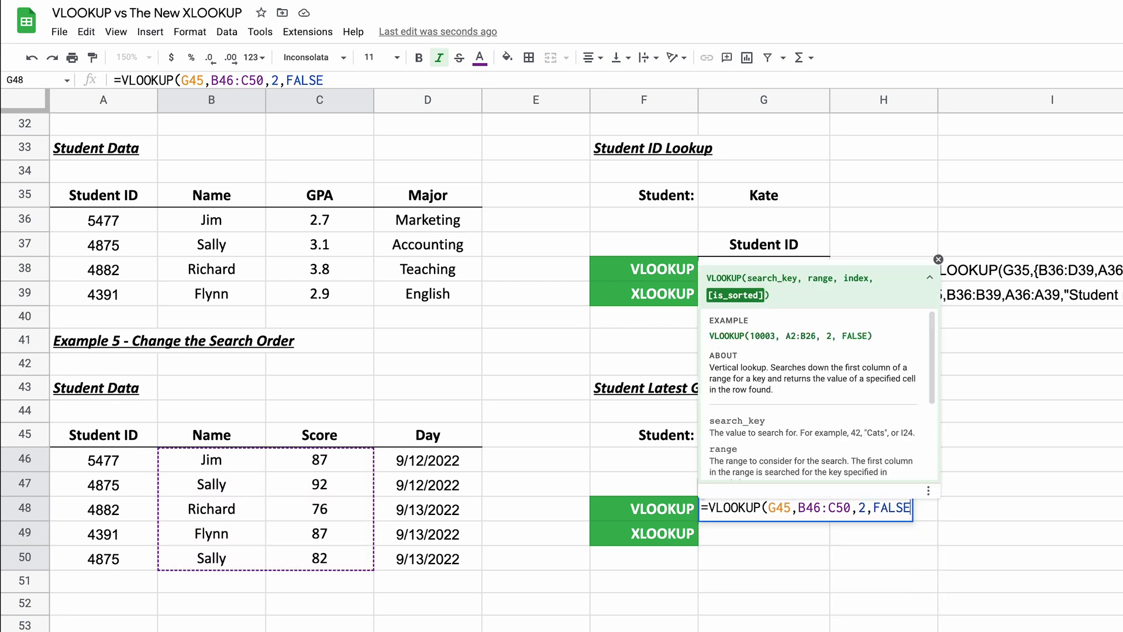
{"action": "key", "text": "Return"}
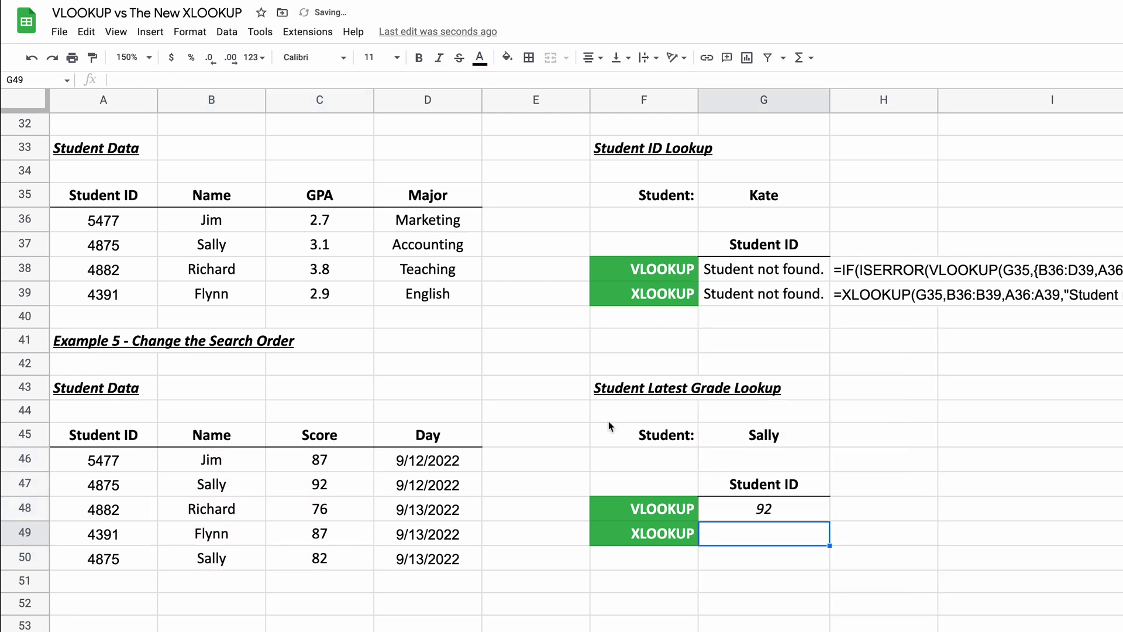
- Compare the scores in C47 and C50 against the VLOOKUP result in G48
{"action": "left_click", "coordinate": [367, 486]}
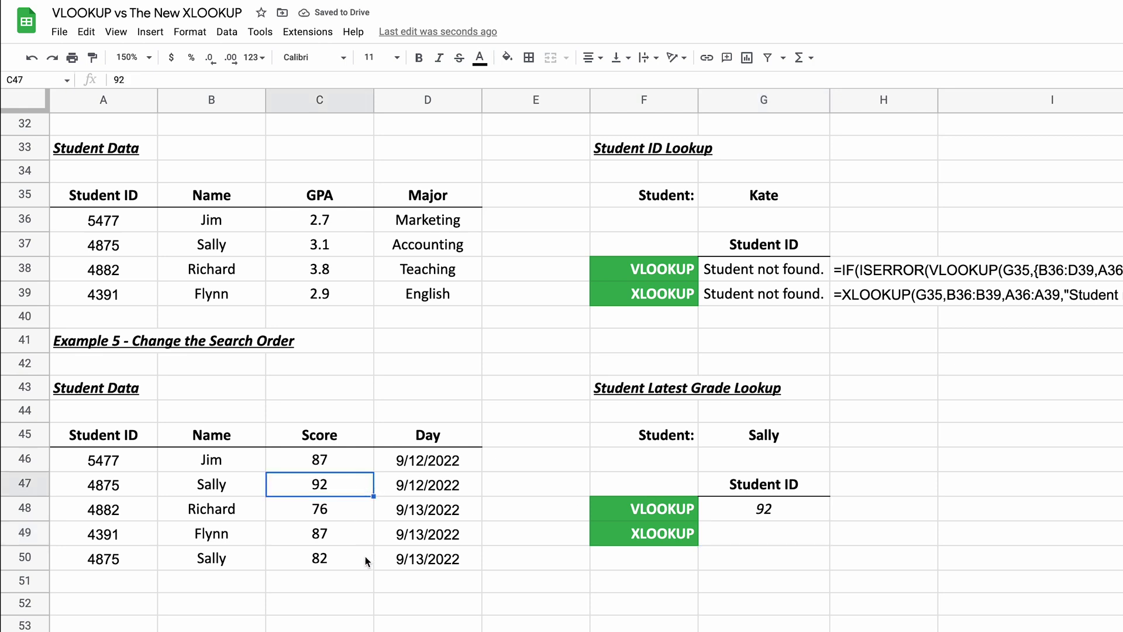
{"action": "left_click", "coordinate": [367, 561]}
{"action": "left_click", "coordinate": [361, 483]}
{"action": "left_click", "coordinate": [759, 510]}
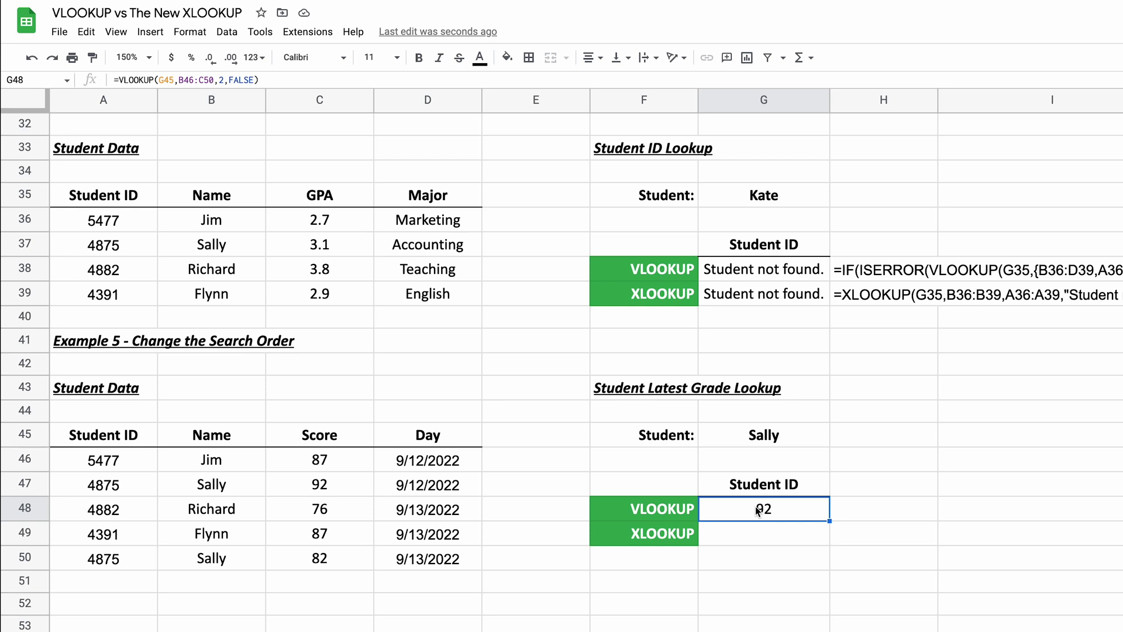
{"action": "left_click", "coordinate": [759, 543]}
- Start an XLOOKUP in G49 matching G45 against the Name column B46:B50
{"action": "type", "text": "=XLOOKUP"}
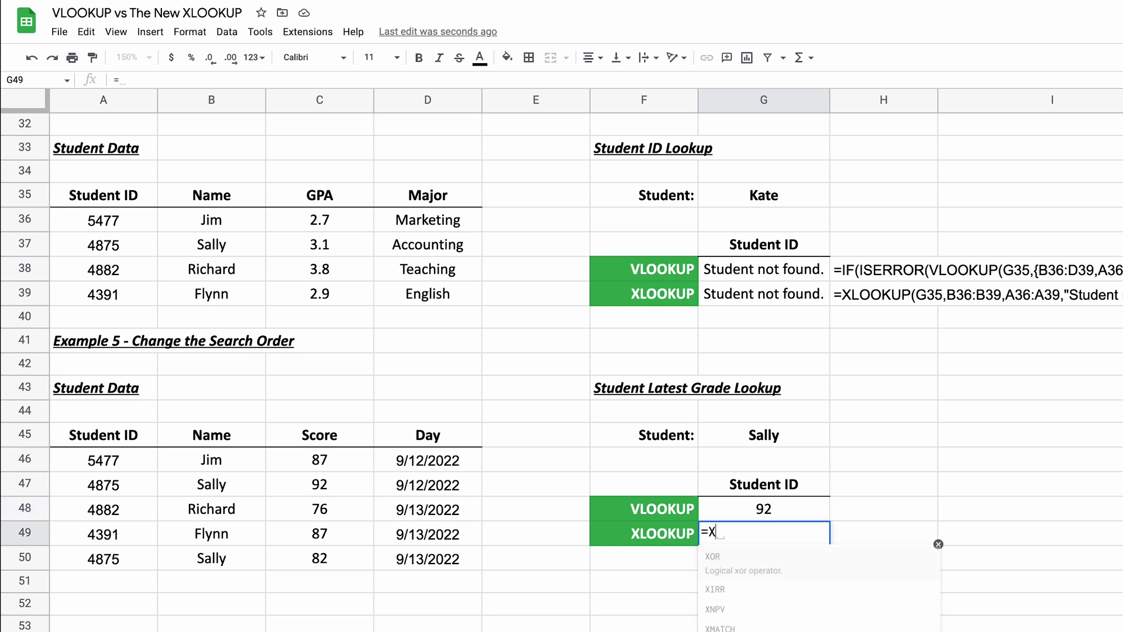
{"action": "key", "text": "Tab"}
{"action": "key", "text": "Up"}
{"action": "key", "text": "Up"}
{"action": "key", "text": "Up"}
{"action": "key", "text": "Up"}
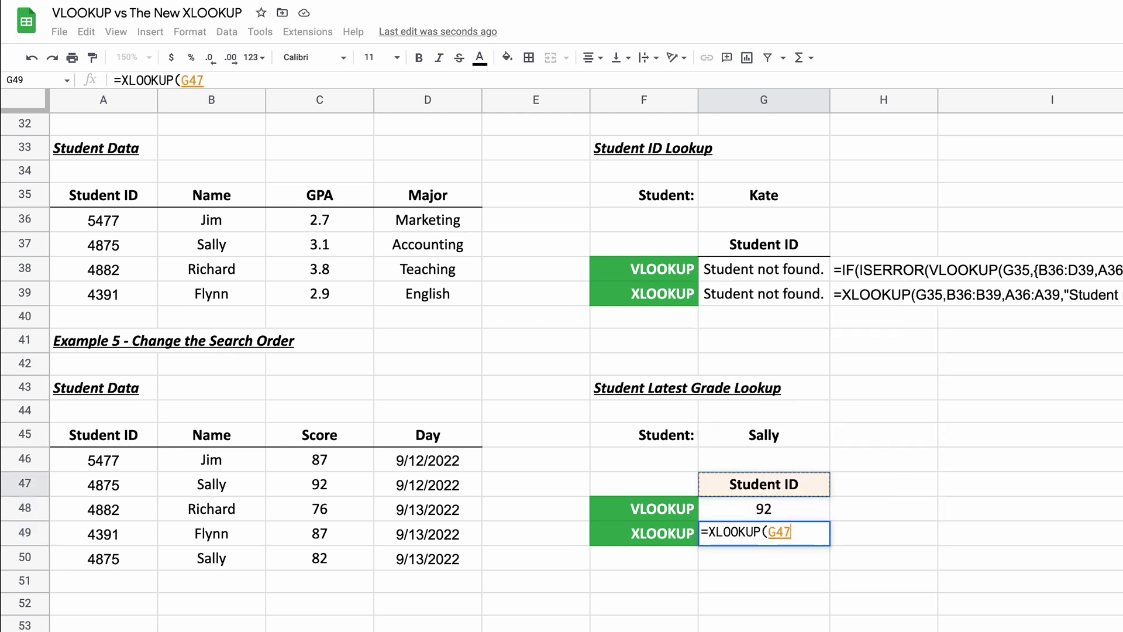
{"action": "type", "text": ","}
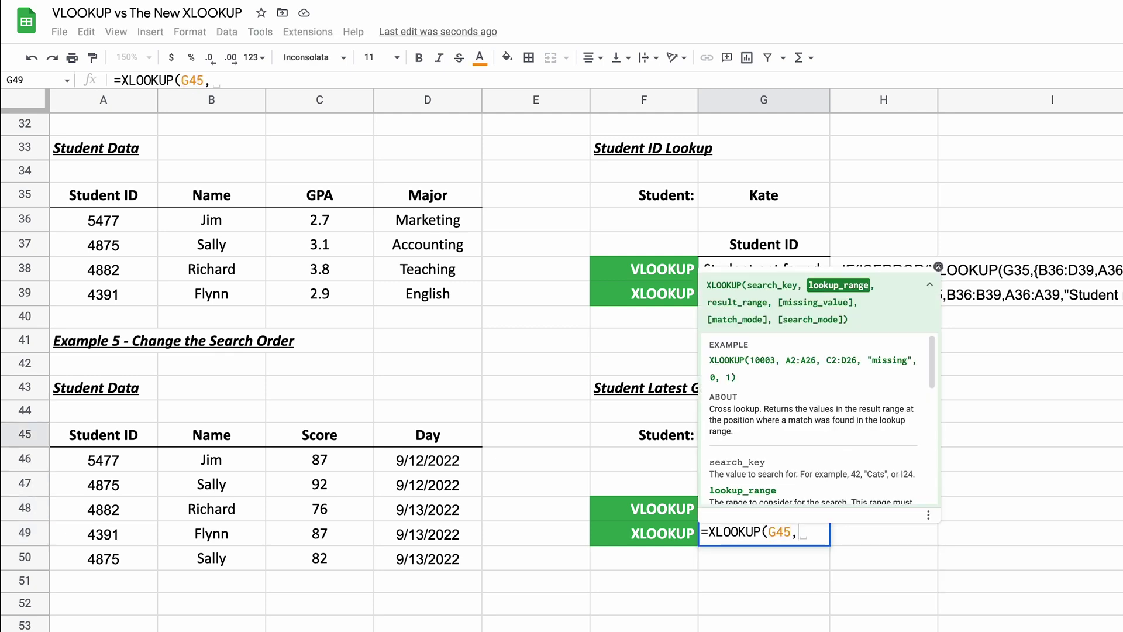
{"action": "key", "text": "Left"}
{"action": "key", "text": "Left"}
{"action": "key", "text": "Left"}
{"action": "key", "text": "Left"}
{"action": "key", "text": "Left"}
{"action": "key", "text": "Up"}
{"action": "key", "text": "Up"}
{"action": "key", "text": "Up"}
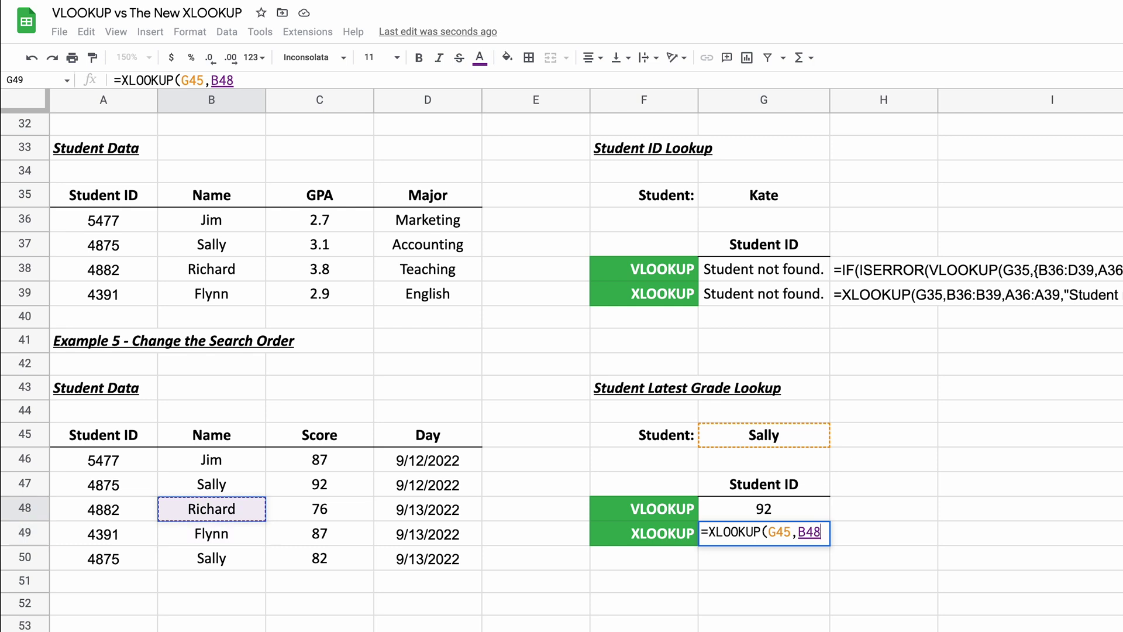
{"action": "key", "text": "shift+Down"}
{"action": "key", "text": "shift+Down"}
{"action": "key", "text": "shift+Down"}
{"action": "key", "text": "shift+Down"}
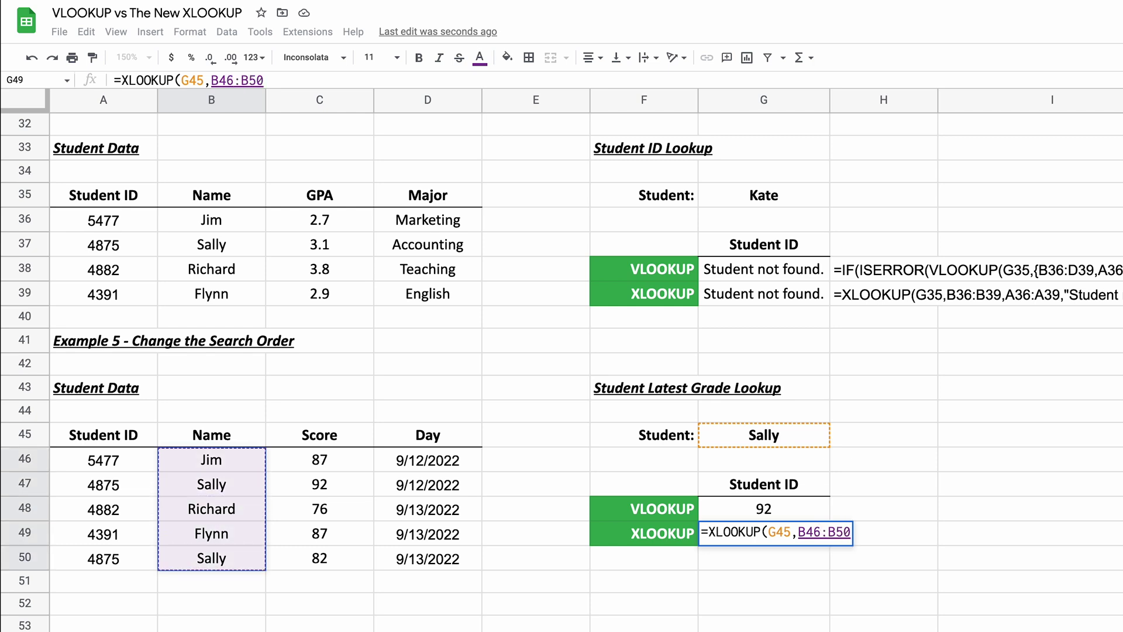
- Finish it with result range C46:C50 and search mode -1, returning the latest score 82
{"action": "type", "text": ","}
{"action": "key", "text": "Left"}
{"action": "key", "text": "Left"}
{"action": "key", "text": "Left"}
{"action": "key", "text": "Left"}
{"action": "key", "text": "Left"}
{"action": "key", "text": "Left"}
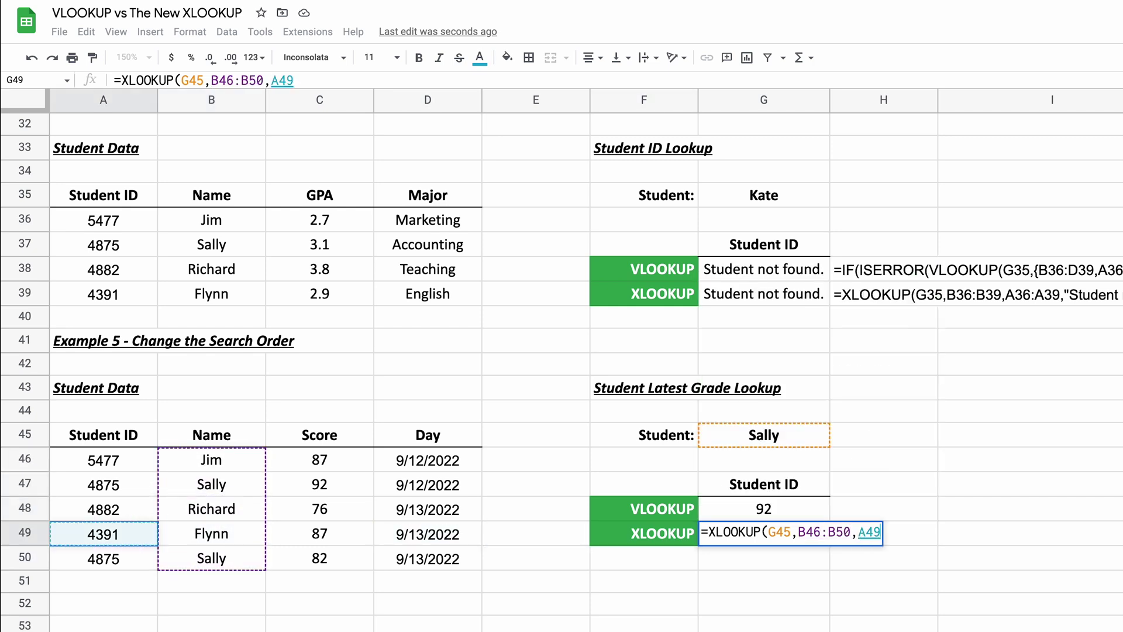
{"action": "key", "text": "Right"}
{"action": "key", "text": "Right"}
{"action": "key", "text": "Up"}
{"action": "key", "text": "Up"}
{"action": "key", "text": "Up"}
{"action": "key", "text": "Up"}
{"action": "key", "text": "Down"}
{"action": "key", "text": "shift+Down"}
{"action": "key", "text": "shift+Down"}
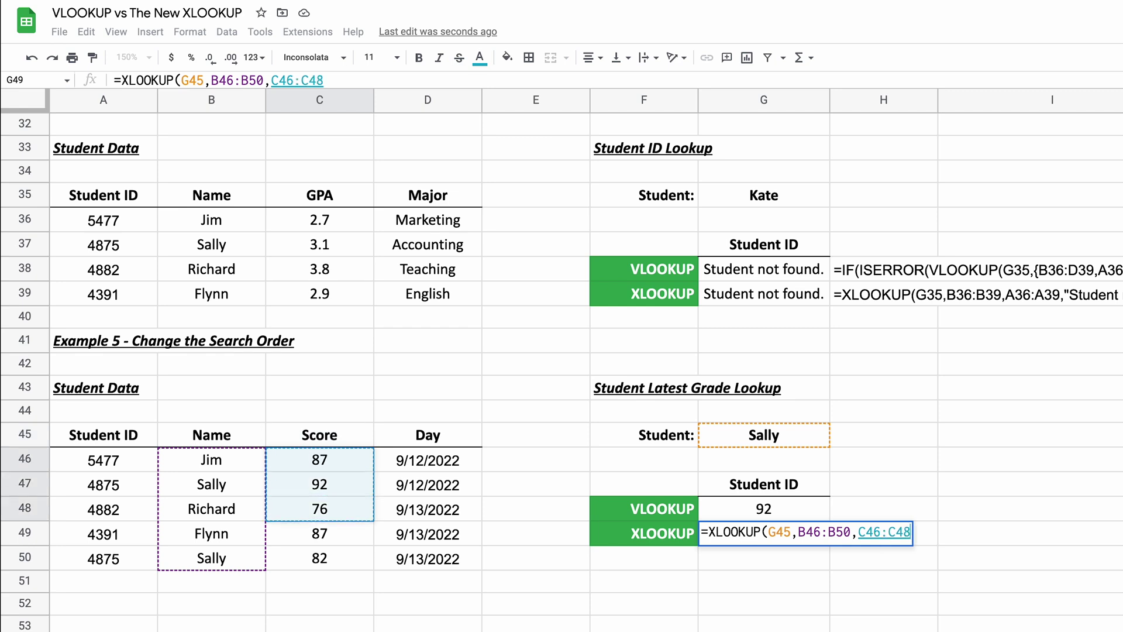
{"action": "key", "text": "shift+Down"}
{"action": "key", "text": "shift+Down"}
{"action": "type", "text": ","}
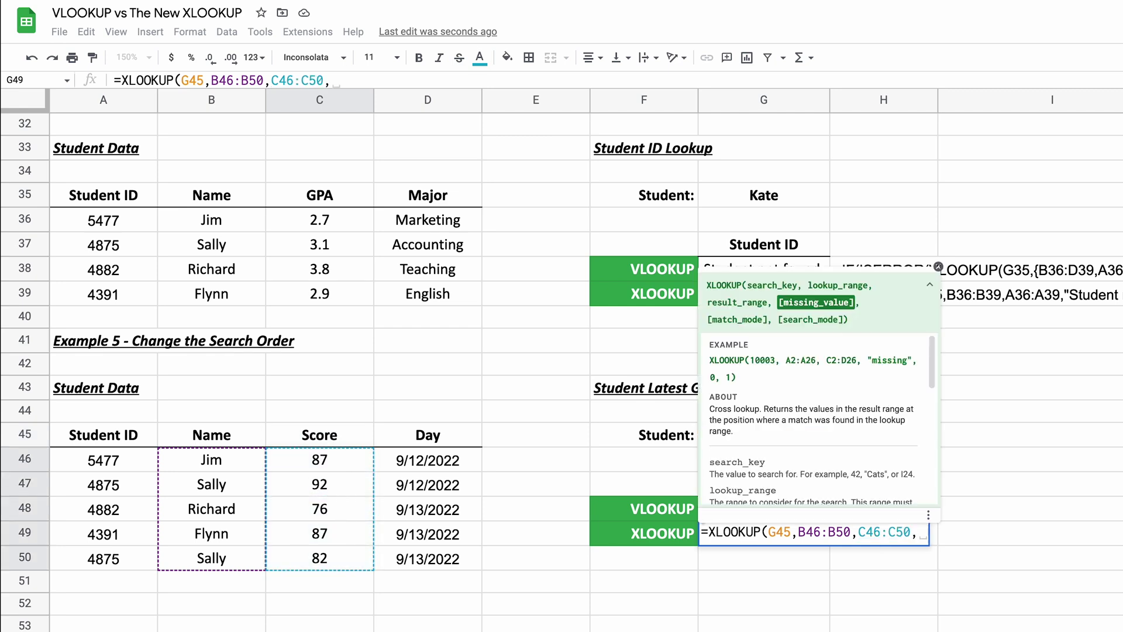
{"action": "type", "text": ","}
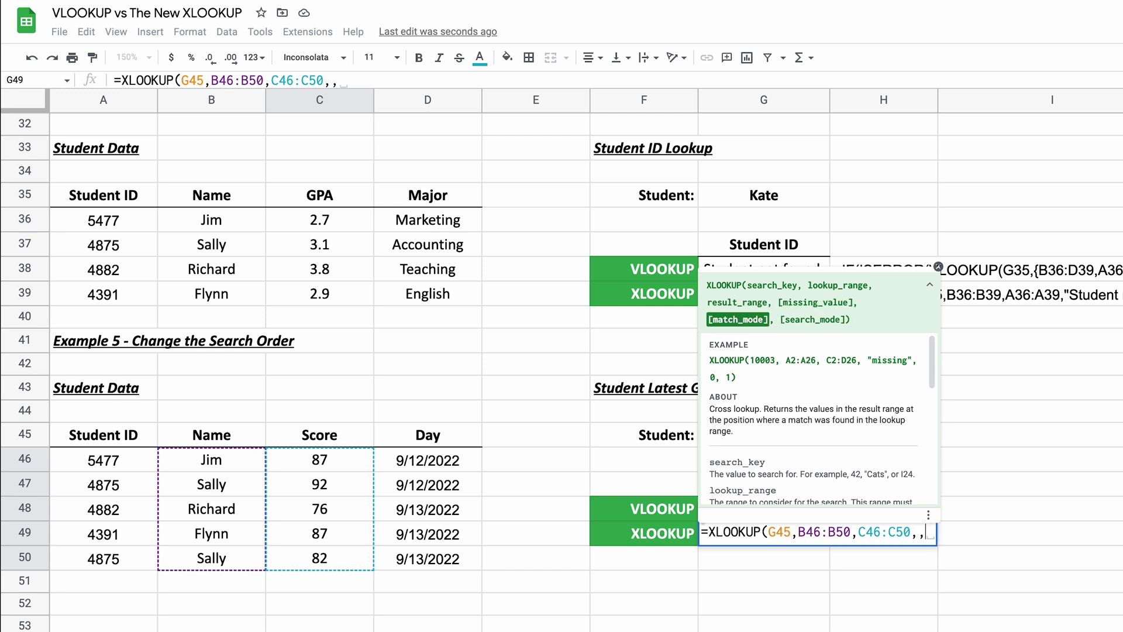
{"action": "type", "text": ","}
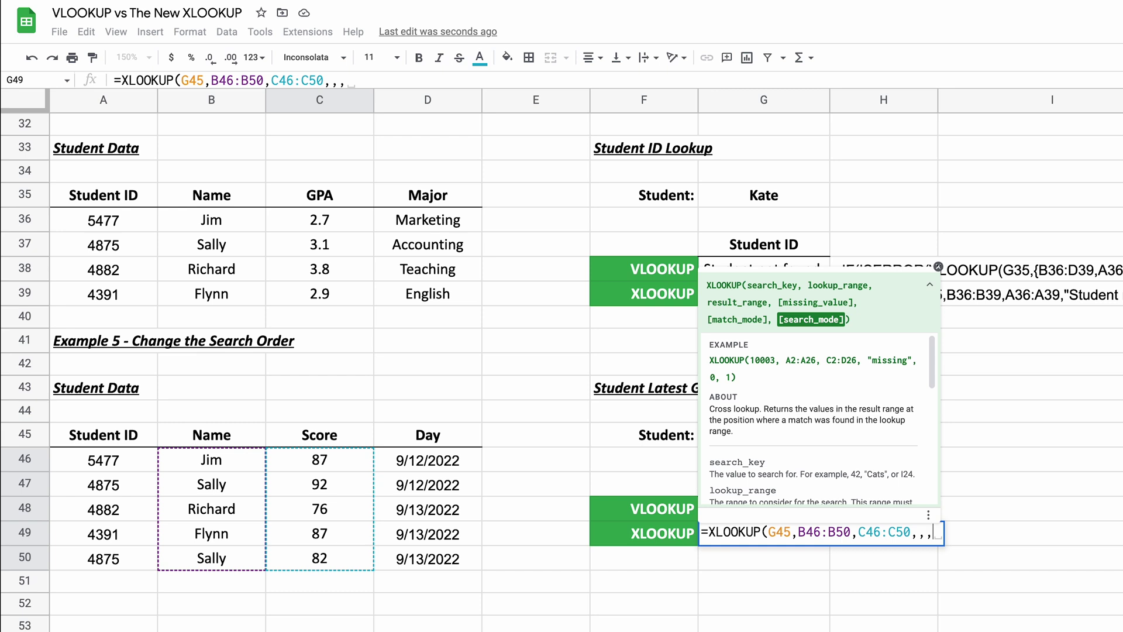
{"action": "type", "text": "-1)"}
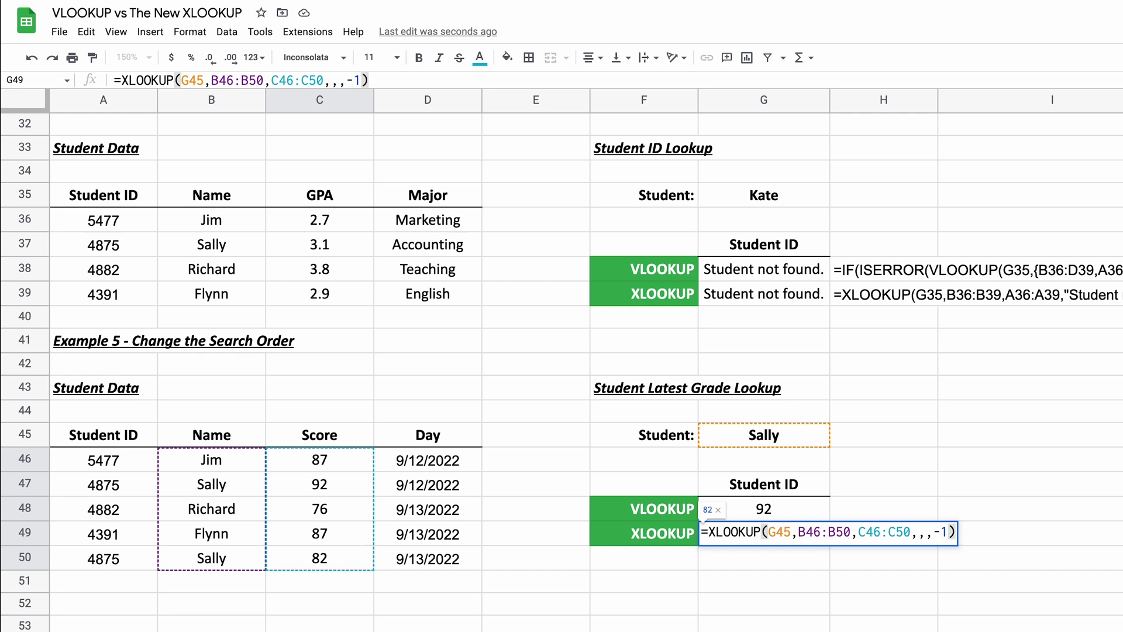
{"action": "key", "text": "Return"}
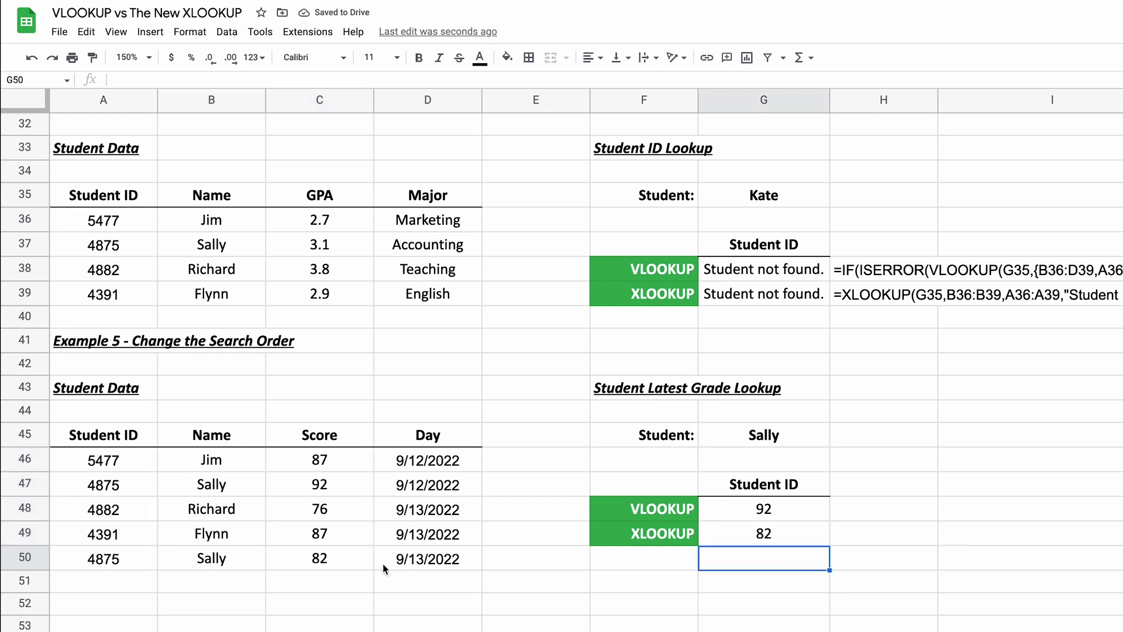